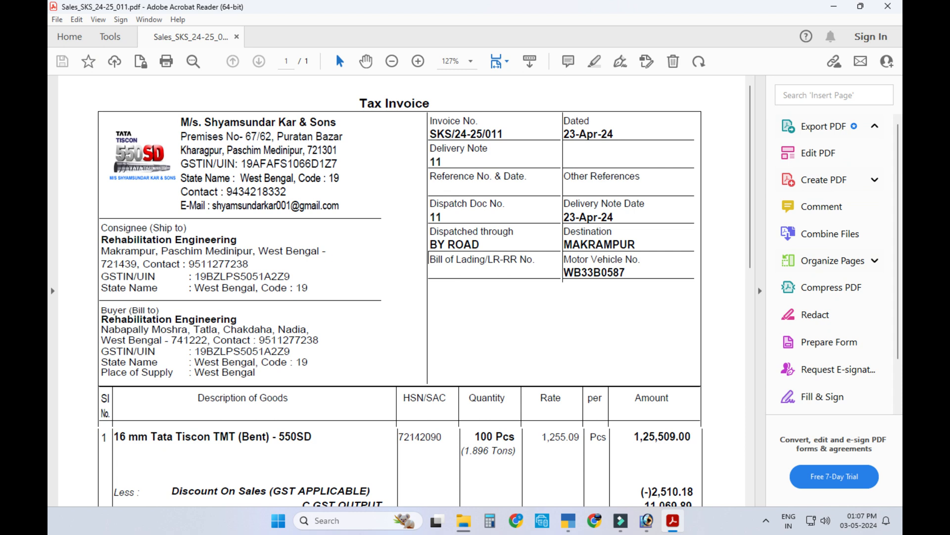
# Step: Scroll the earlier tax invoice PDFs down to their Authorised Signatory area
pyautogui.scroll(-10, 400, 290)
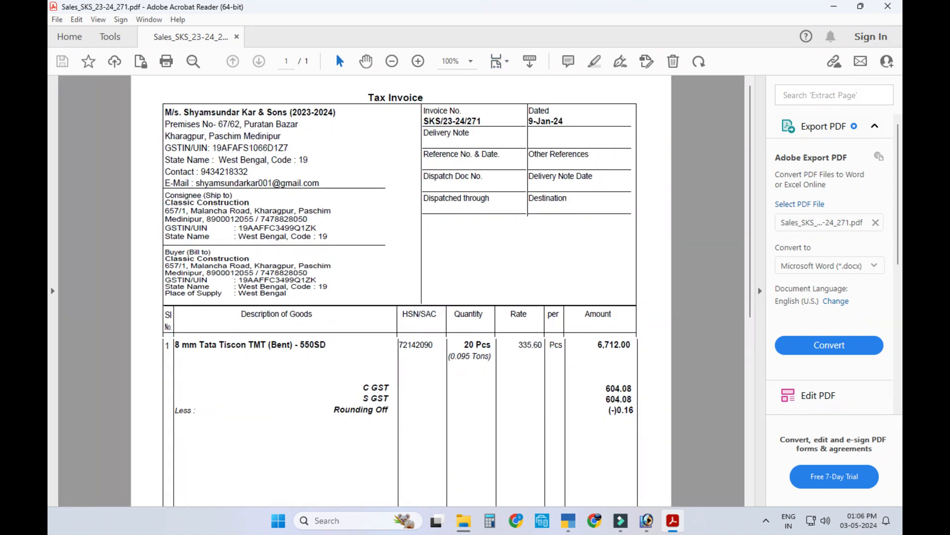
pyautogui.scroll(-6, 401, 292)
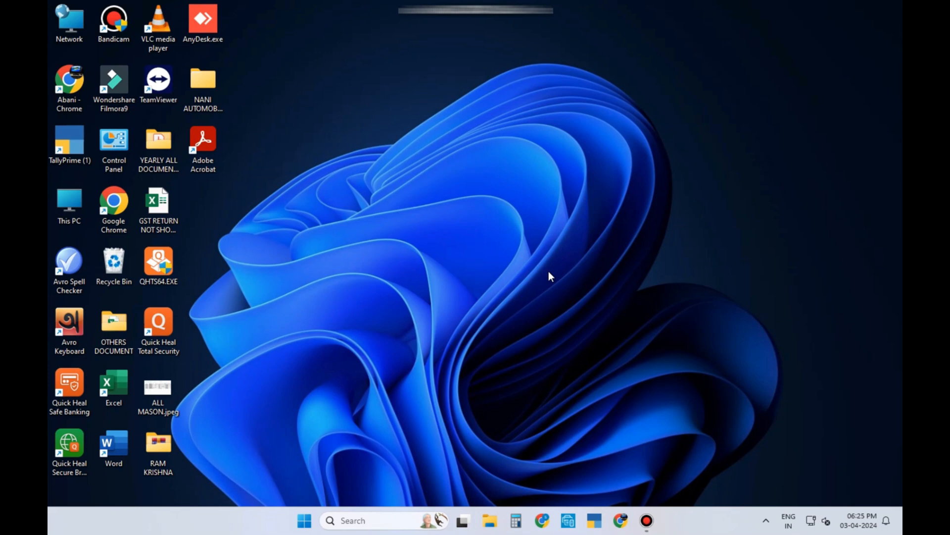
# Step: Launch TallyPrime and load the Jojneswar Kar & Sons (2024-2025) company
pyautogui.doubleClick(72, 141)
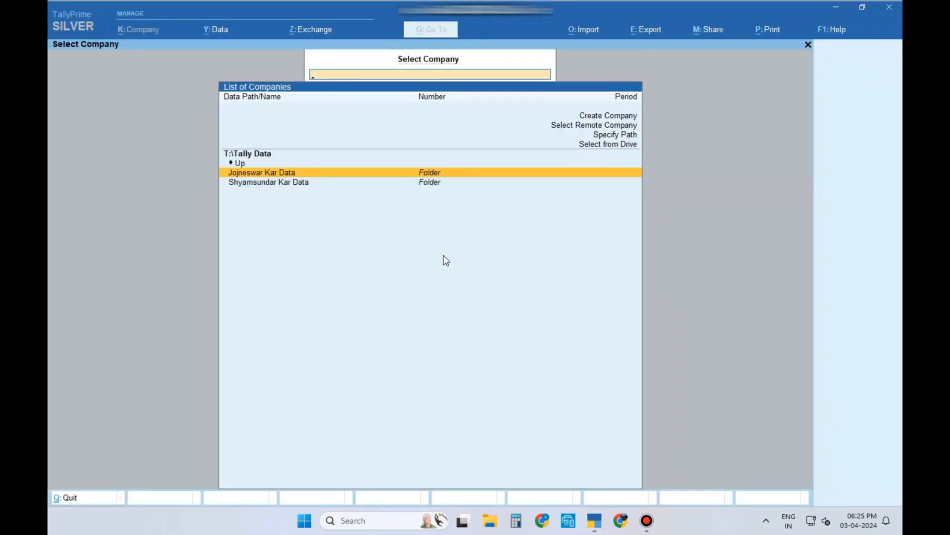
pyautogui.press('Return')
pyautogui.press('Down')
pyautogui.press('Down')
pyautogui.press('Down')
pyautogui.press('Down')
pyautogui.press('Down')
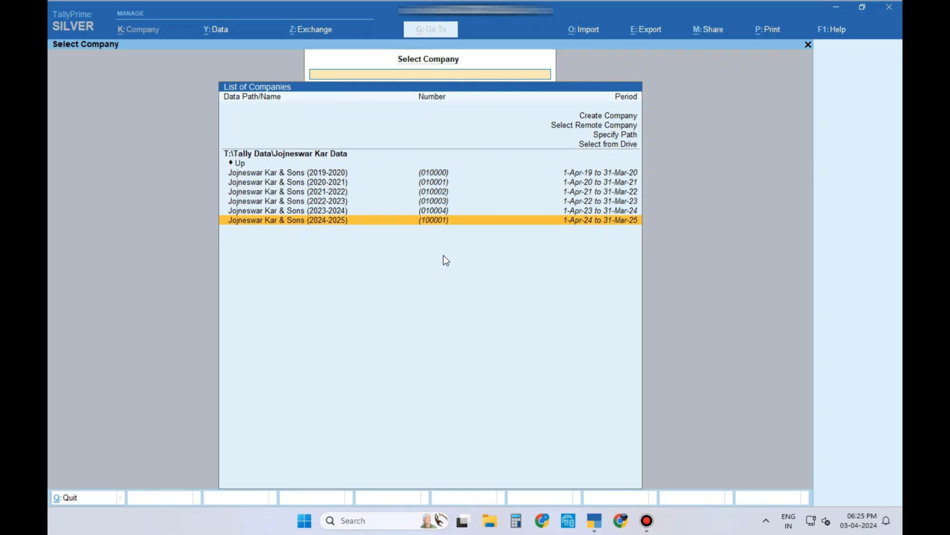
pyautogui.press('Return')
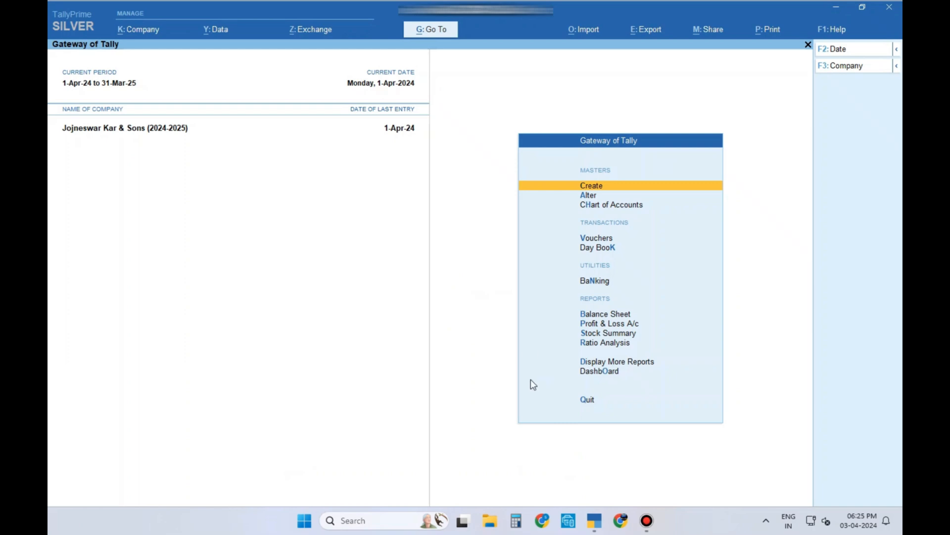
# Step: Open the April SHITALA BHANDAR voucher from Account Books > Sales Register and bring up Print
pyautogui.click(614, 362)
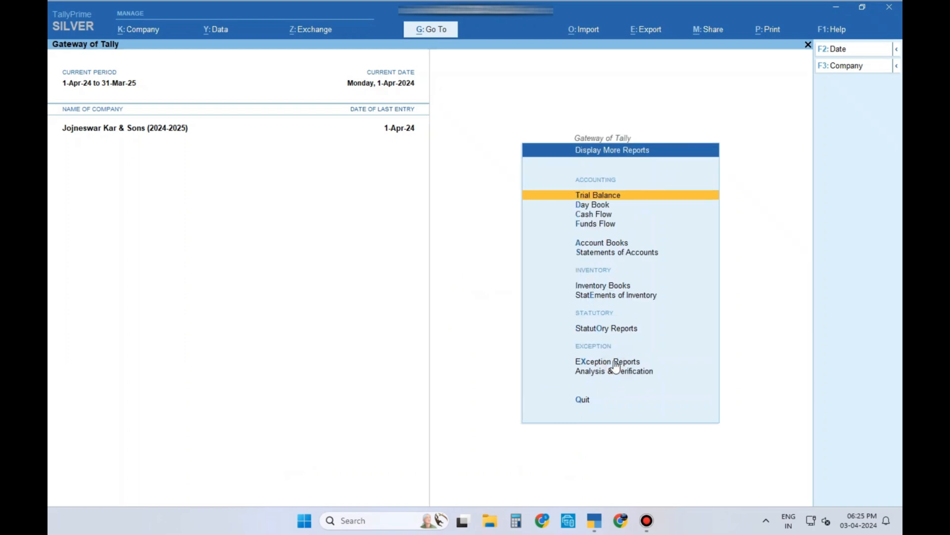
pyautogui.click(598, 244)
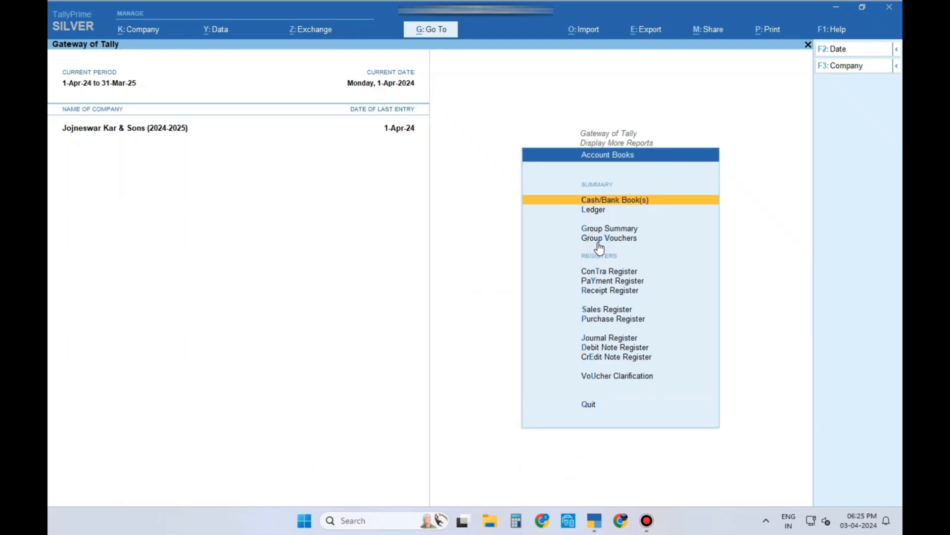
pyautogui.click(606, 310)
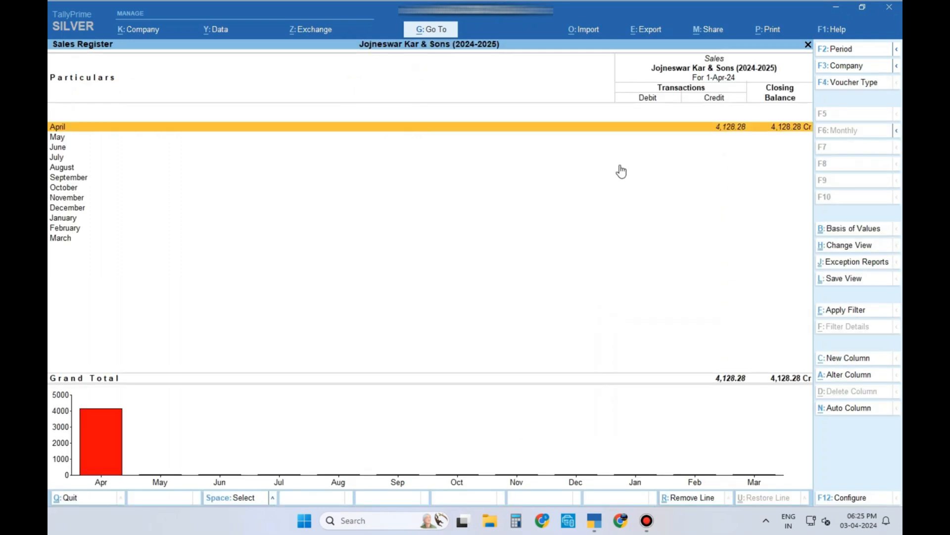
pyautogui.click(628, 128)
pyautogui.click(628, 130)
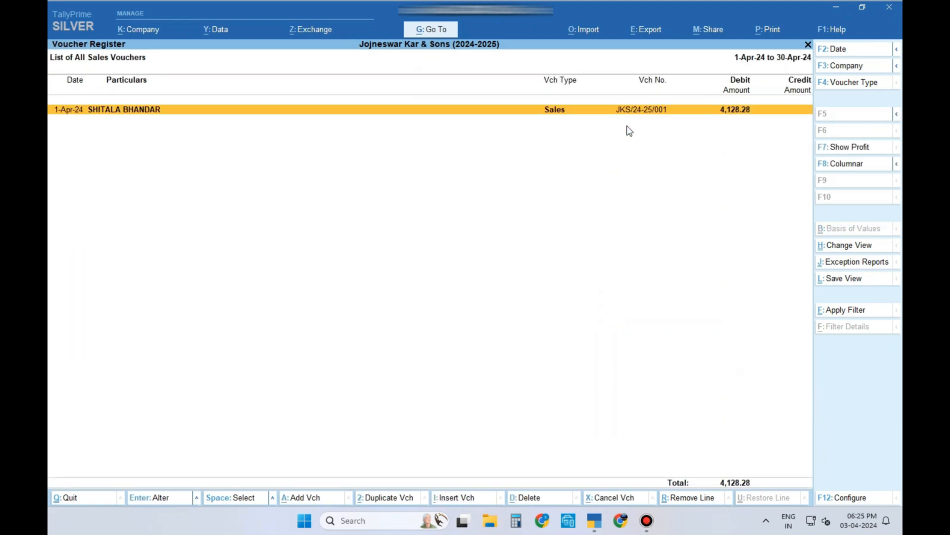
pyautogui.click(629, 130)
pyautogui.click(767, 33)
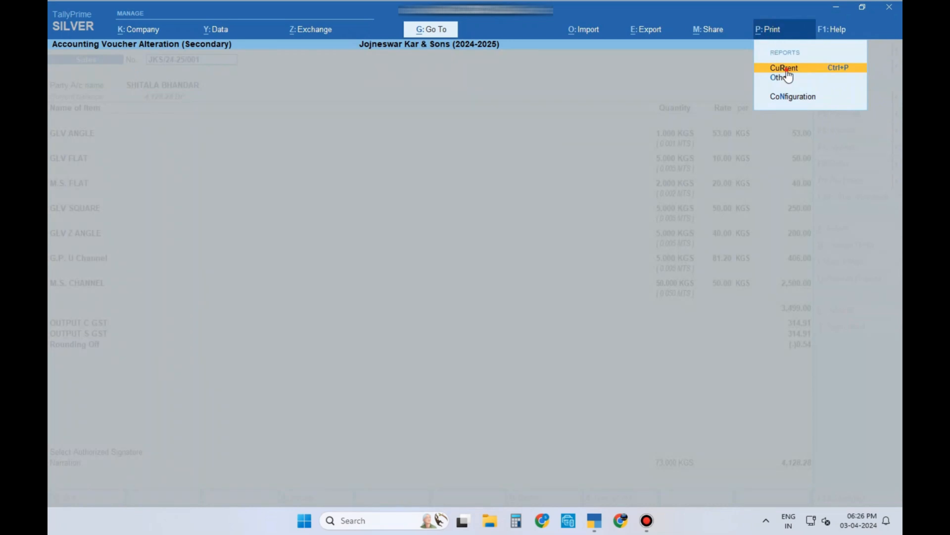
# Step: Preview the current voucher's tax invoice, zoomed down to the empty authorised signatory box
pyautogui.click(786, 69)
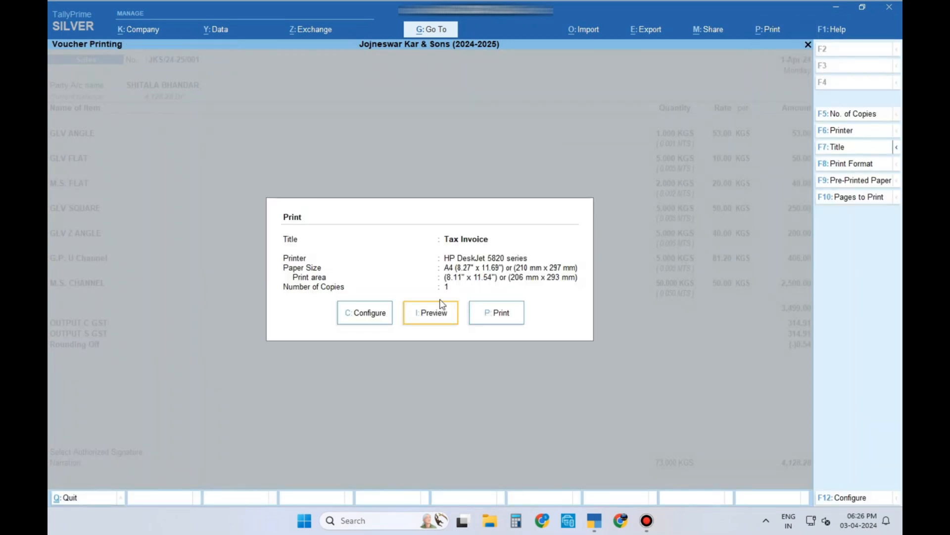
pyautogui.click(434, 320)
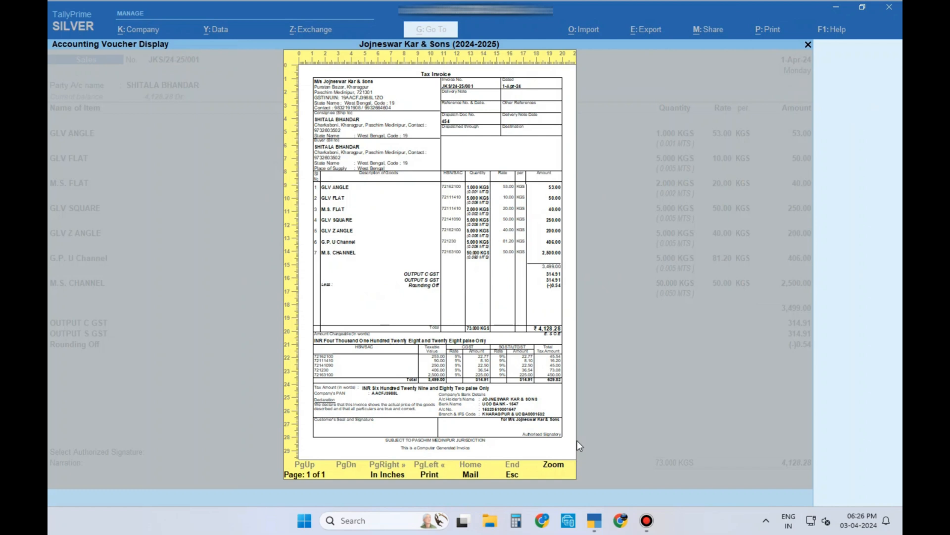
pyautogui.click(553, 464)
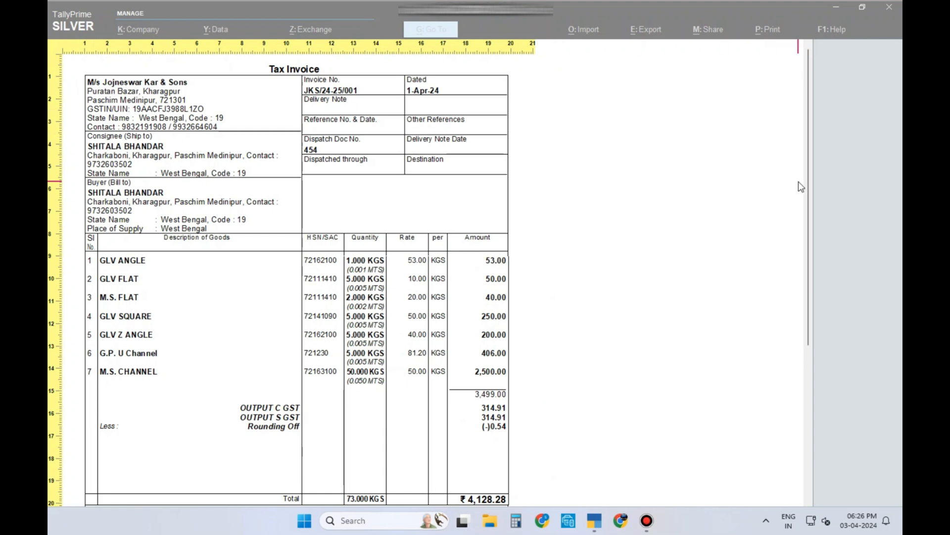
pyautogui.moveTo(807, 185); pyautogui.dragTo(805, 391)
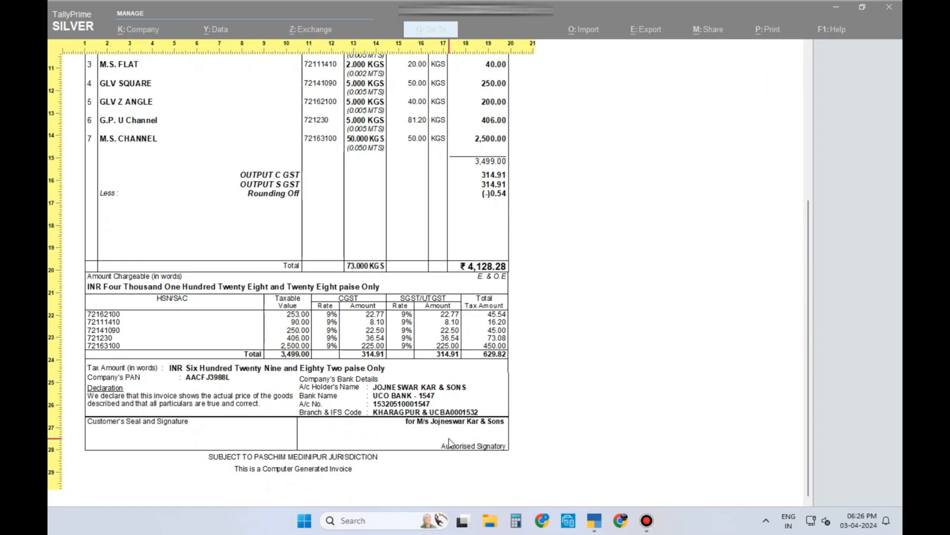
pyautogui.click(450, 442)
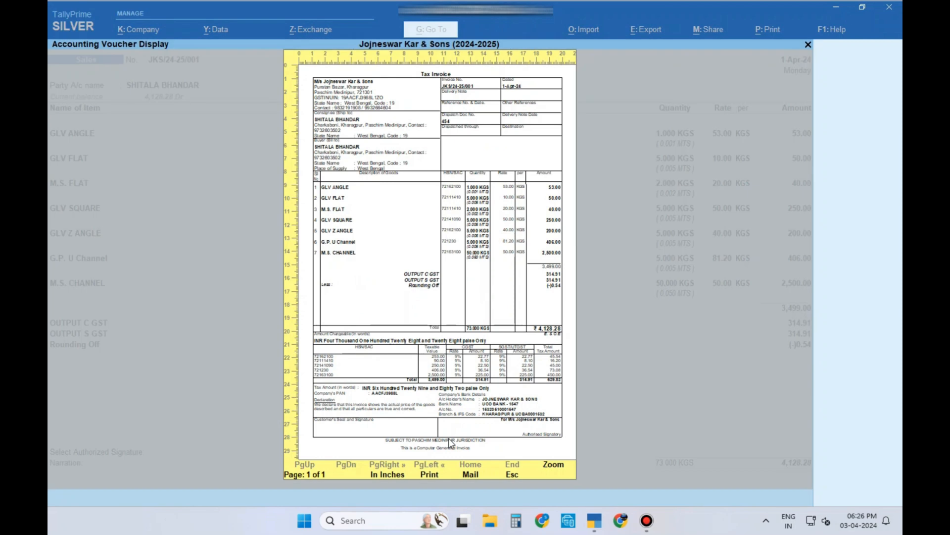
# Step: Close the preview and voucher to return to the April sales voucher register
pyautogui.press('Escape')
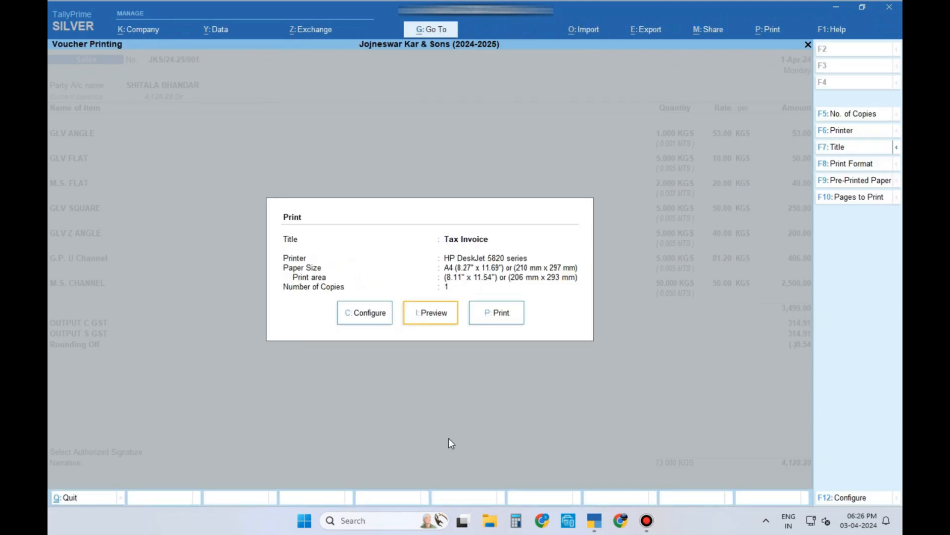
pyautogui.press('Escape')
pyautogui.press('Escape')
pyautogui.press('Return')
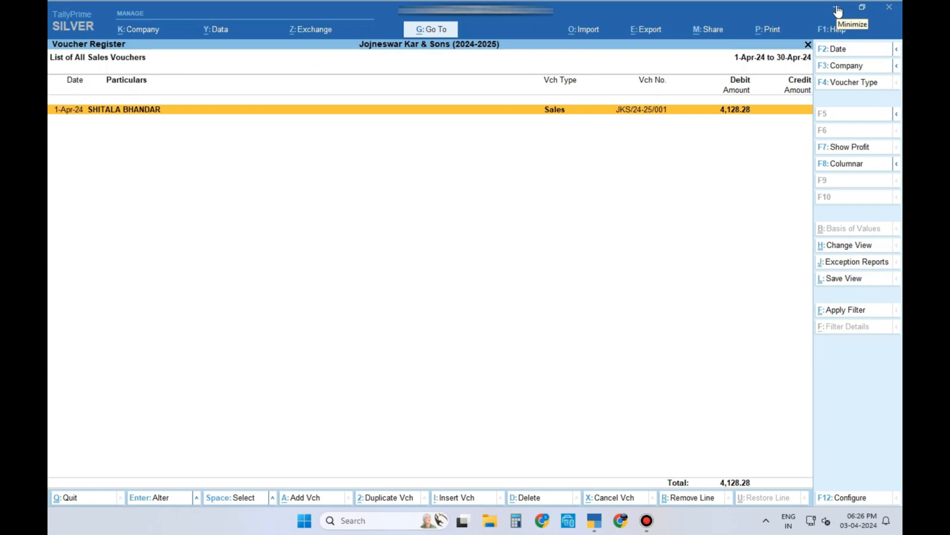
# Step: Search Google Images for an agriculture logo ('AGRI') and open the Pinterest logo preview
pyautogui.click(621, 530)
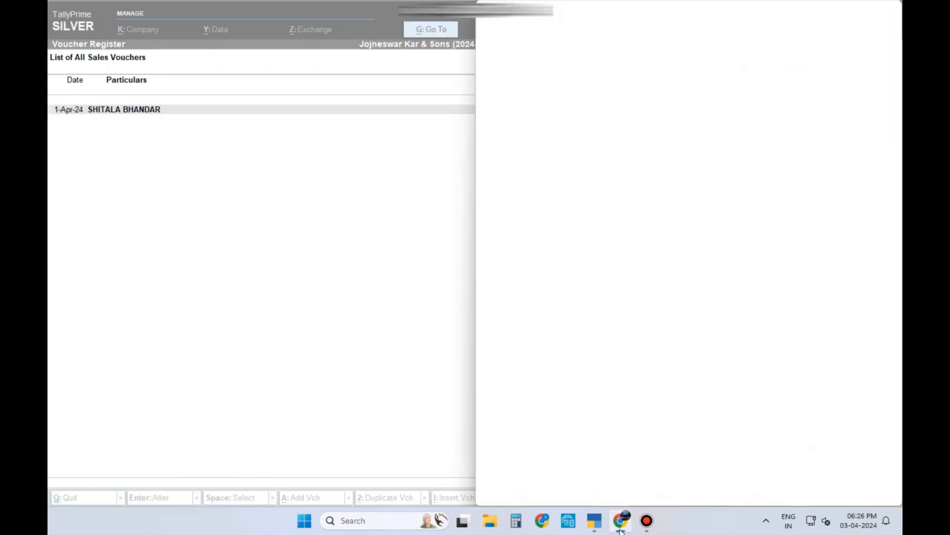
pyautogui.click(857, 12)
pyautogui.click(380, 260)
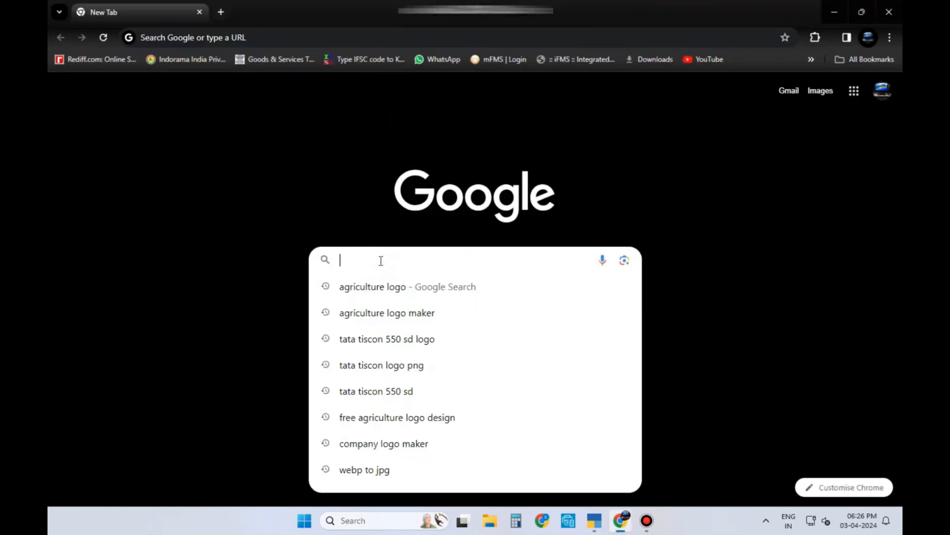
pyautogui.write('AGRIculture logo')
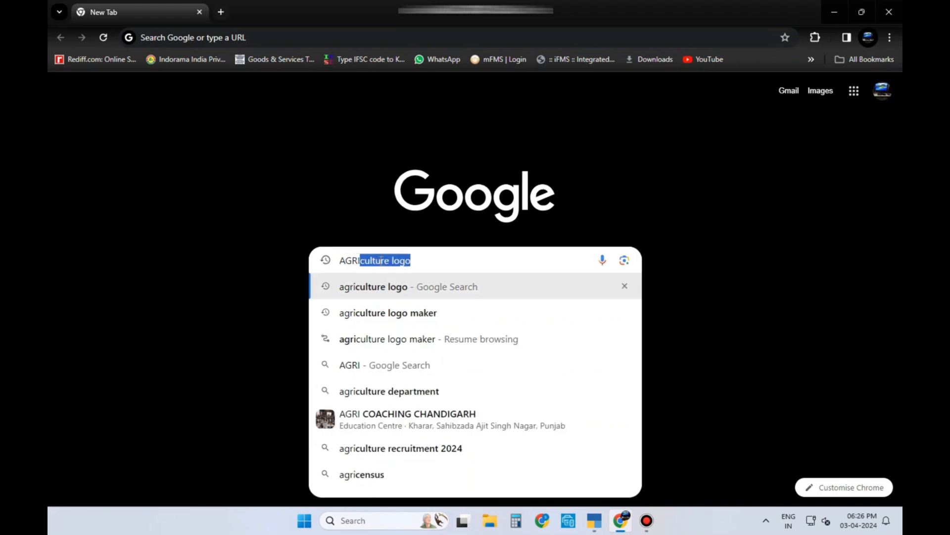
pyautogui.press('Return')
pyautogui.click(191, 137)
pyautogui.click(340, 245)
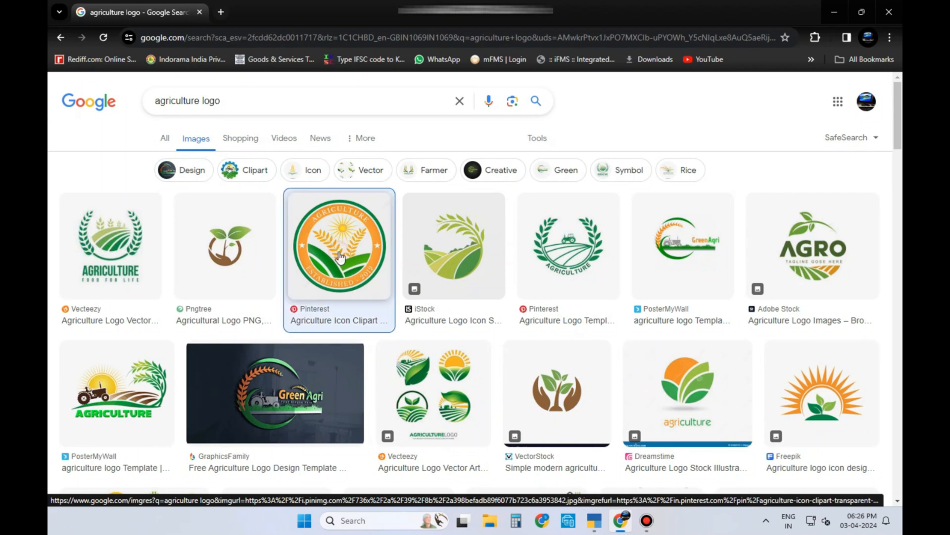
# Step: Save the logo image into the COMPANY LOGO folder on DATA DRIVE-OTHER (G:)
pyautogui.rightClick(674, 293)
pyautogui.click(726, 223)
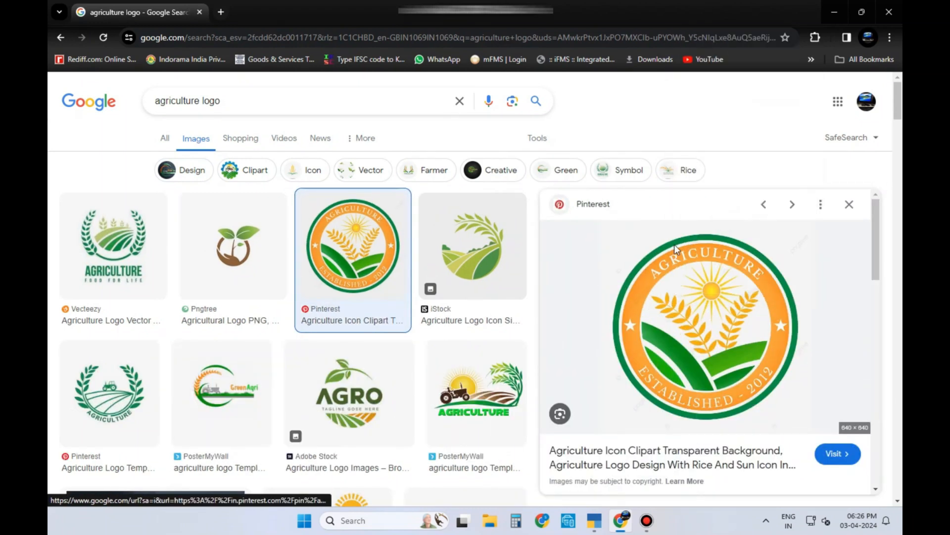
pyautogui.click(95, 307)
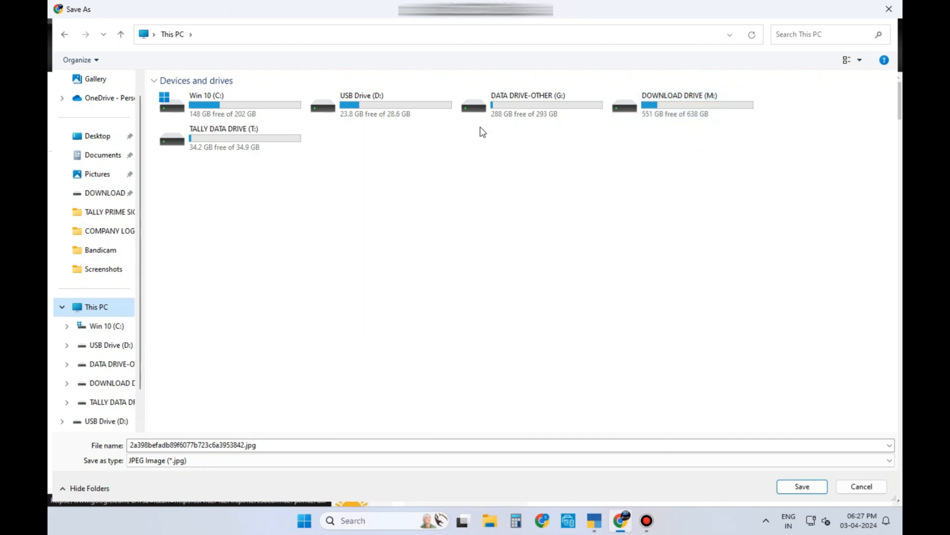
pyautogui.doubleClick(522, 115)
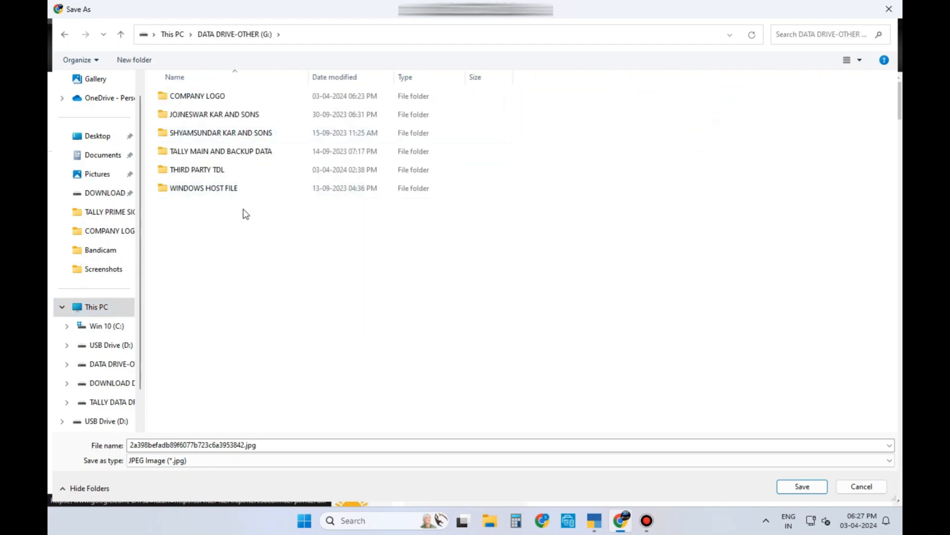
pyautogui.doubleClick(227, 95)
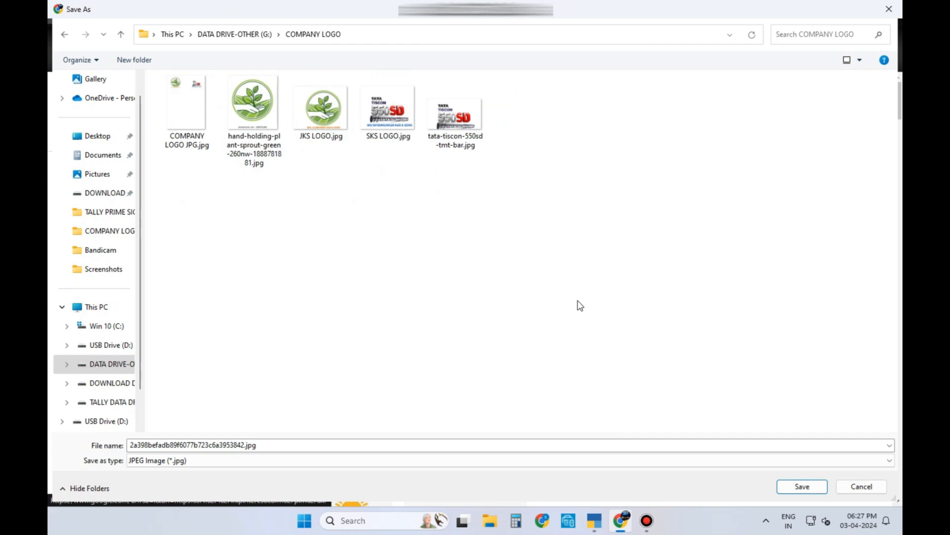
pyautogui.click(802, 486)
# Step: Open G:\COMPANY LOGO in File Explorer and check the saved plant sprout image
pyautogui.press('super+d')
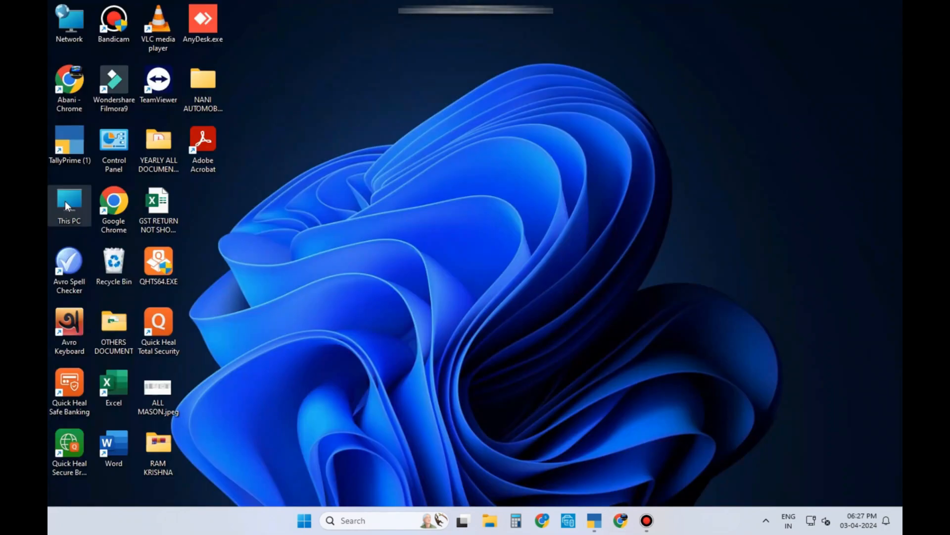
pyautogui.doubleClick(65, 201)
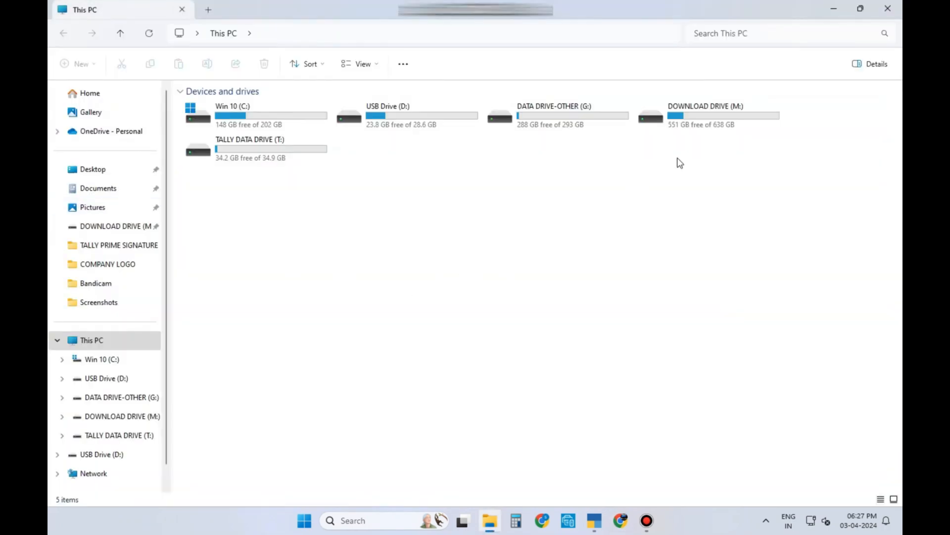
pyautogui.doubleClick(560, 126)
pyautogui.doubleClick(278, 93)
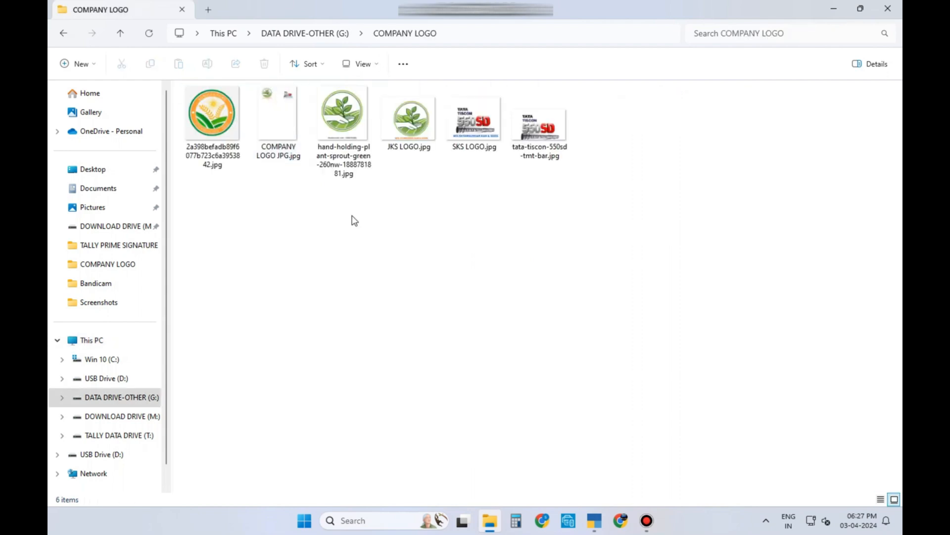
pyautogui.doubleClick(353, 106)
pyautogui.click(888, 8)
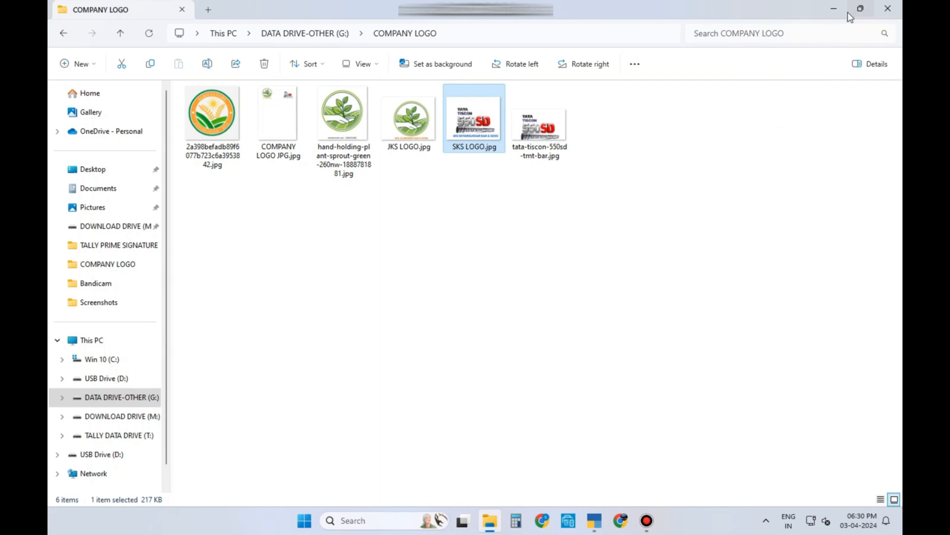
# Step: Snap the COMPANY LOGO window to the right half and open a second This PC window
pyautogui.moveTo(857, 11)
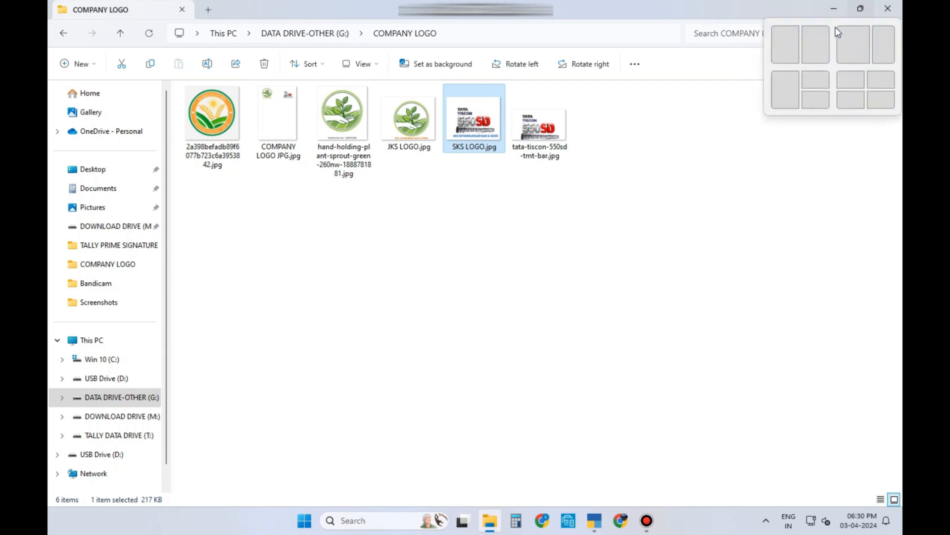
pyautogui.click(822, 34)
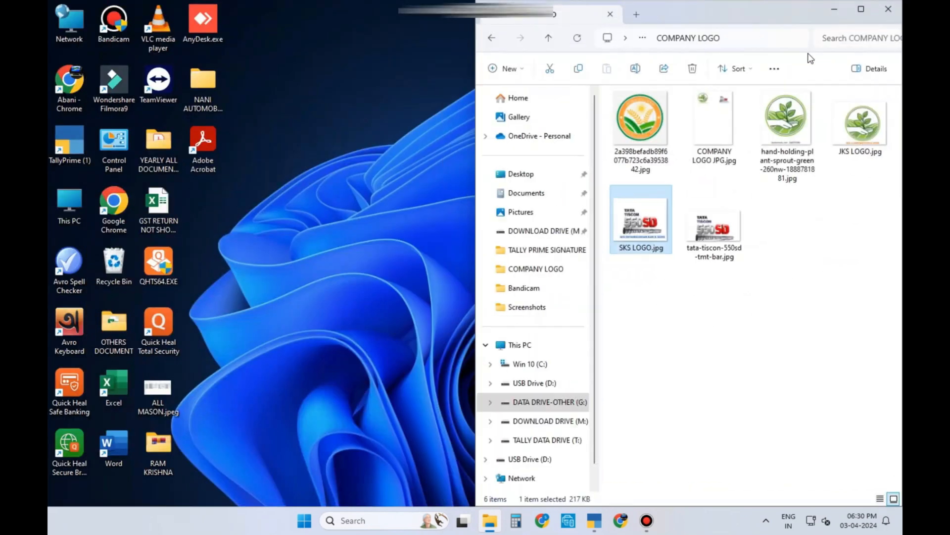
pyautogui.doubleClick(67, 203)
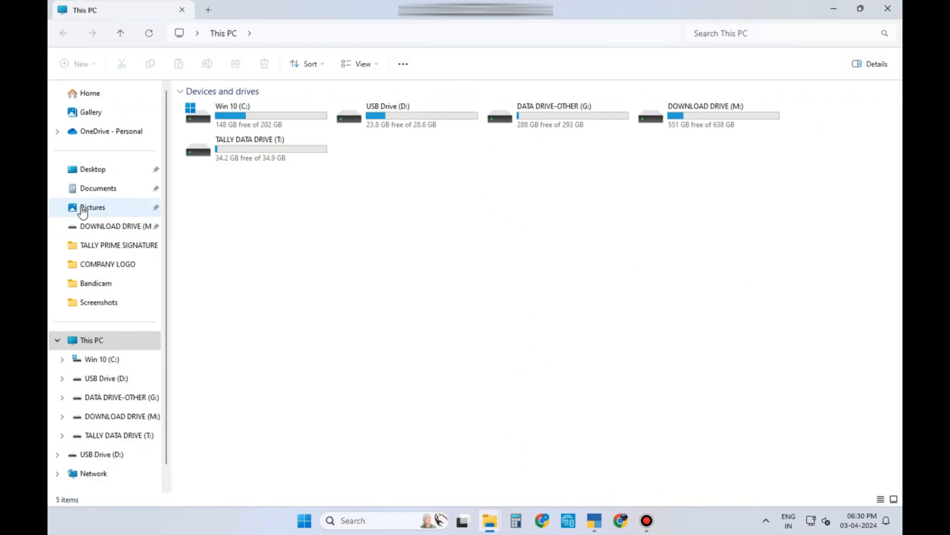
# Step: Snap This PC to the left half and open C:\Program Files\TallyPrime (1)
pyautogui.moveTo(852, 14)
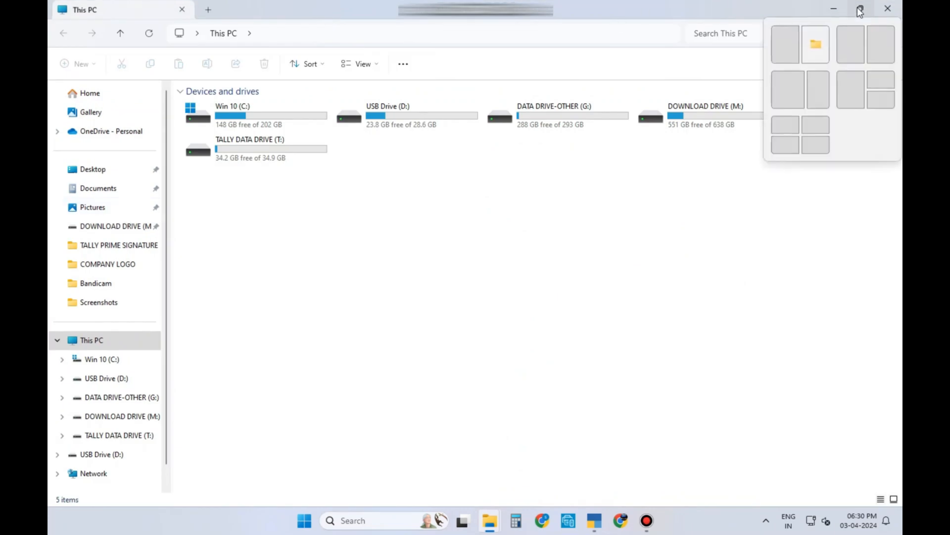
pyautogui.click(786, 45)
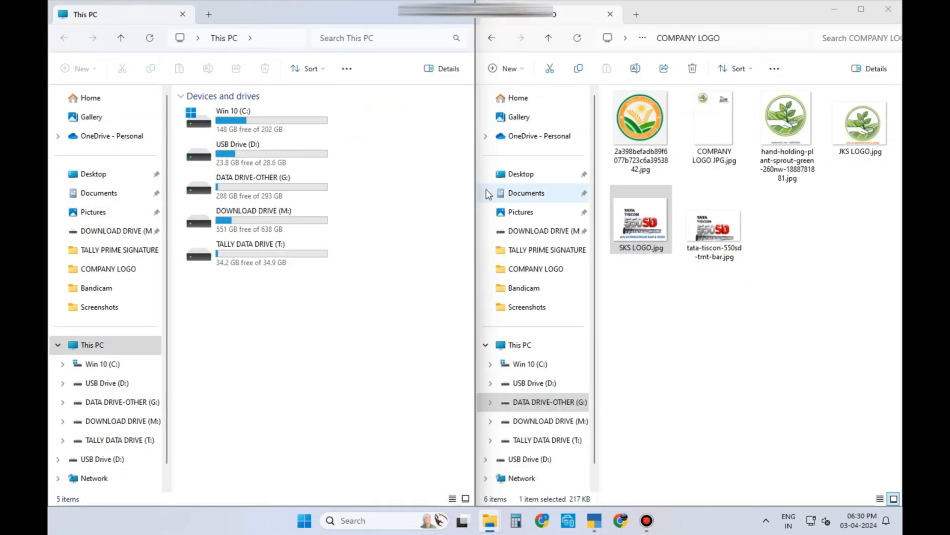
pyautogui.click(261, 126)
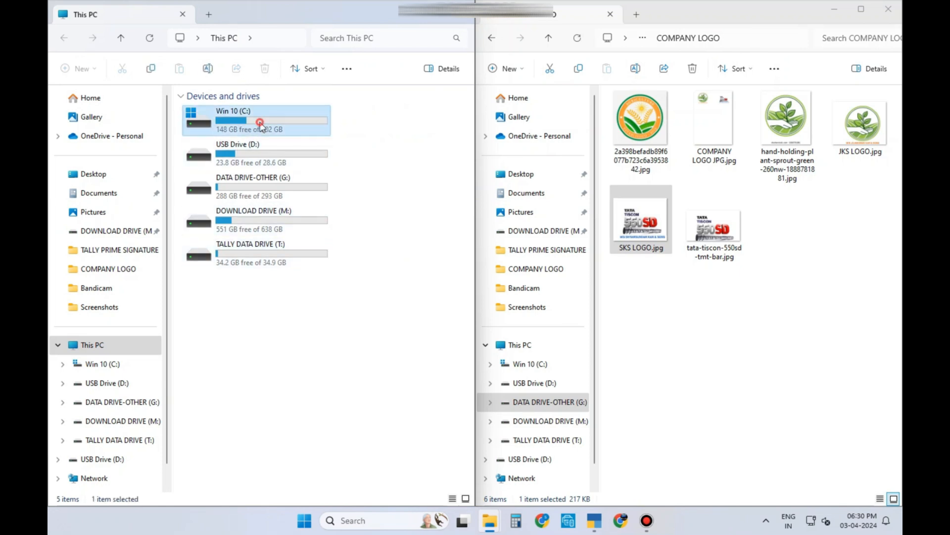
pyautogui.doubleClick(261, 126)
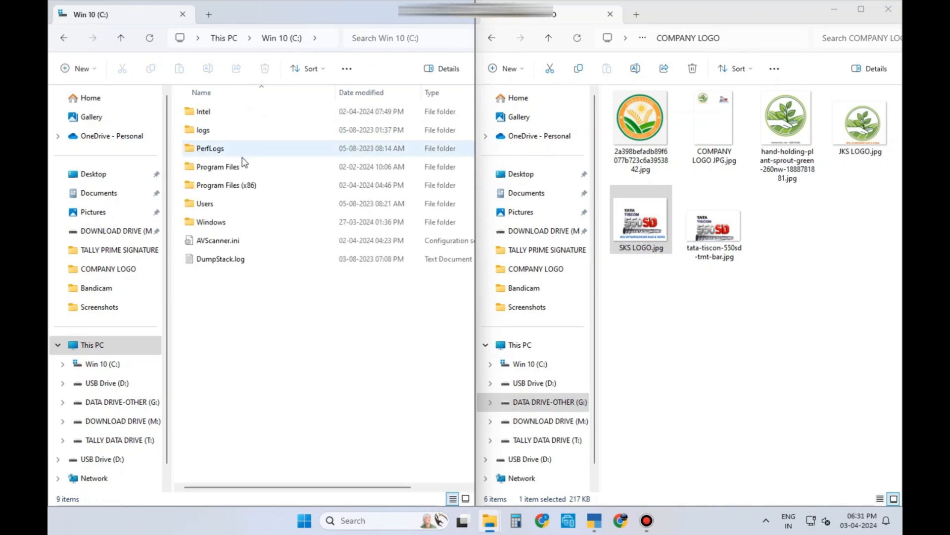
pyautogui.doubleClick(240, 167)
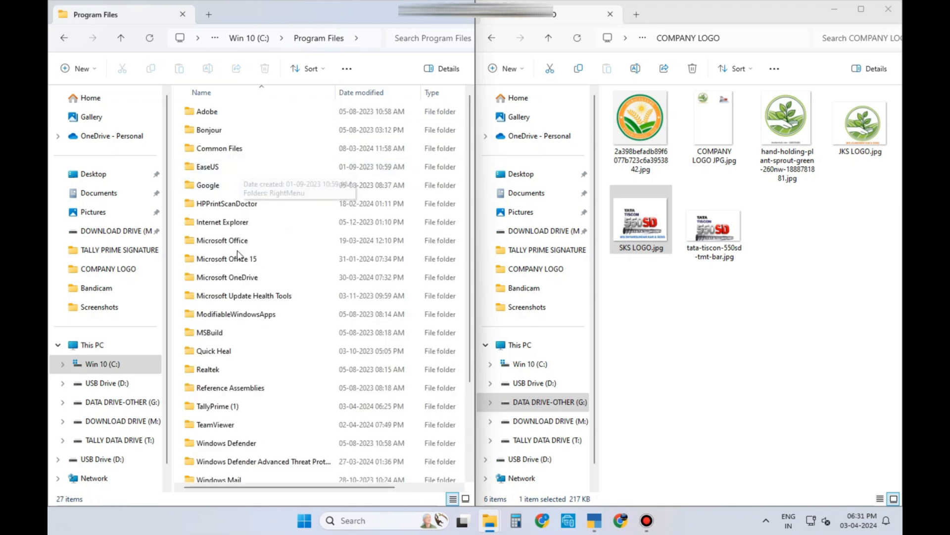
pyautogui.click(243, 409)
pyautogui.doubleClick(244, 409)
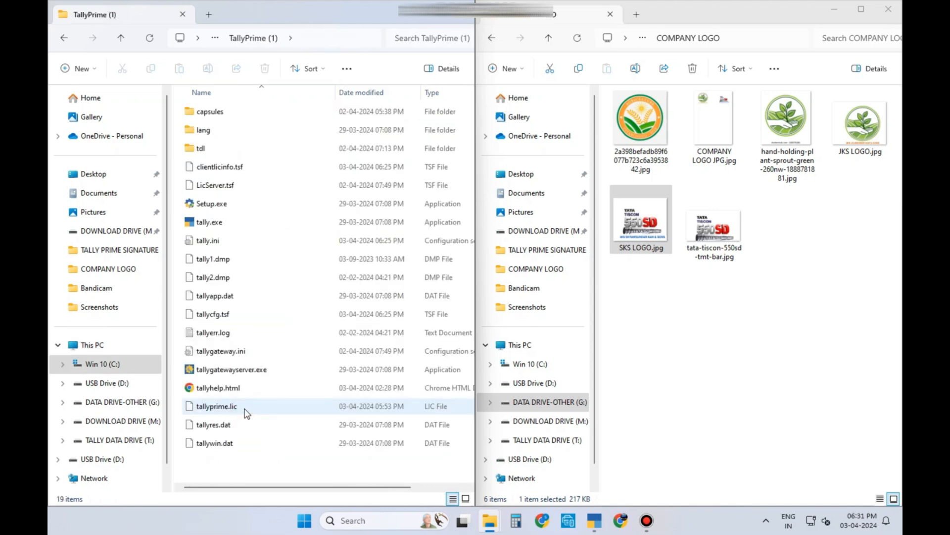
# Step: Create and open a new folder named COMPANY LOGO inside TallyPrime (1)
pyautogui.click(78, 68)
pyautogui.click(81, 95)
pyautogui.write('COMPANY LOGO')
pyautogui.press('Return')
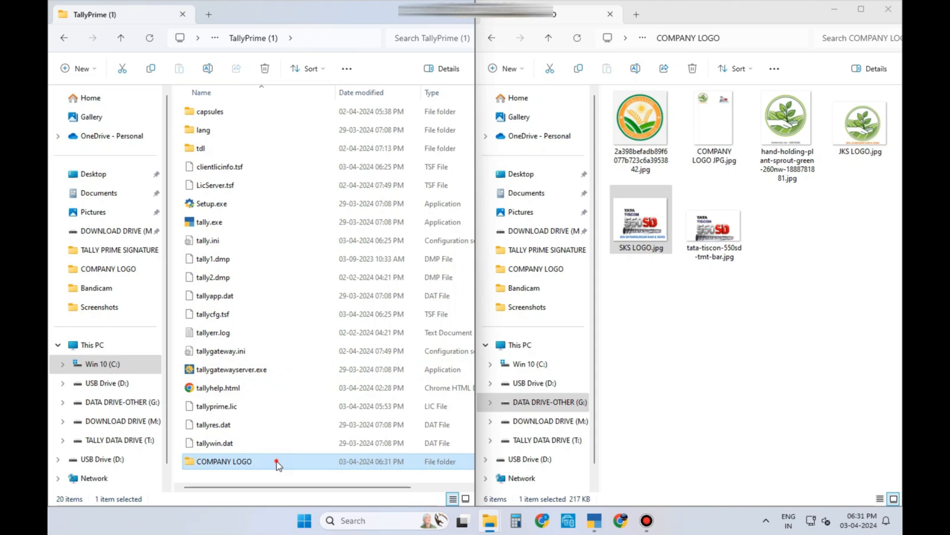
pyautogui.doubleClick(277, 465)
# Step: Copy JKS LOGO.jpg and SKS LOGO.jpg from the right-hand window
pyautogui.click(874, 128)
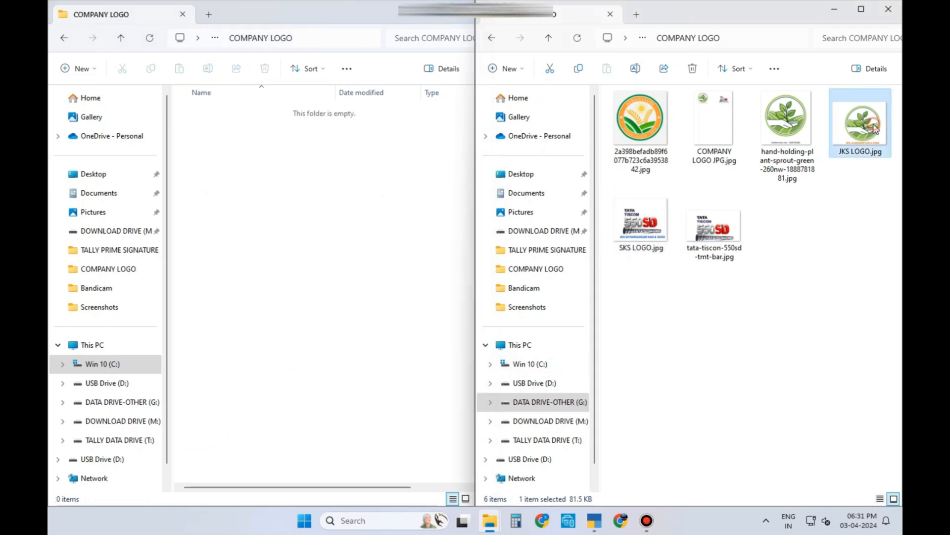
pyautogui.keyDown('ctrl'); pyautogui.click(649, 227); pyautogui.keyUp('ctrl')
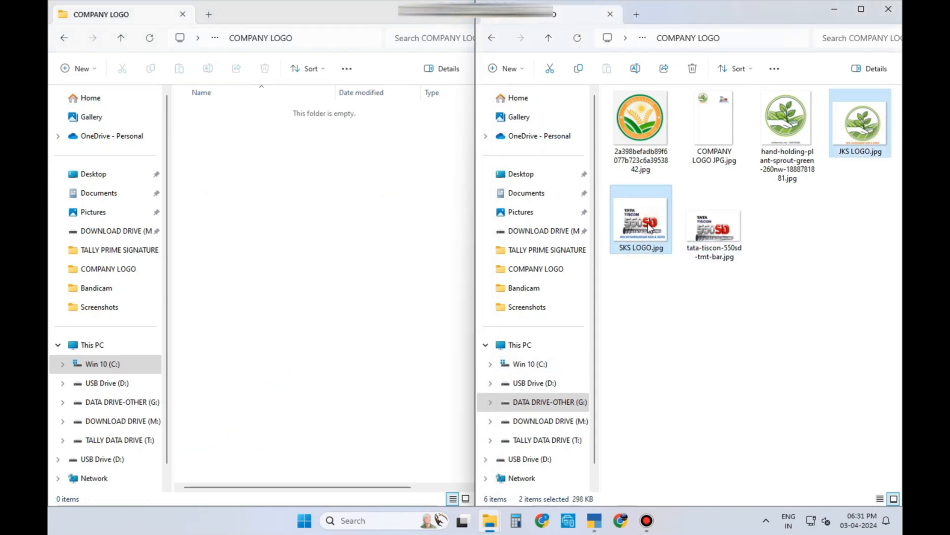
pyautogui.click(579, 69)
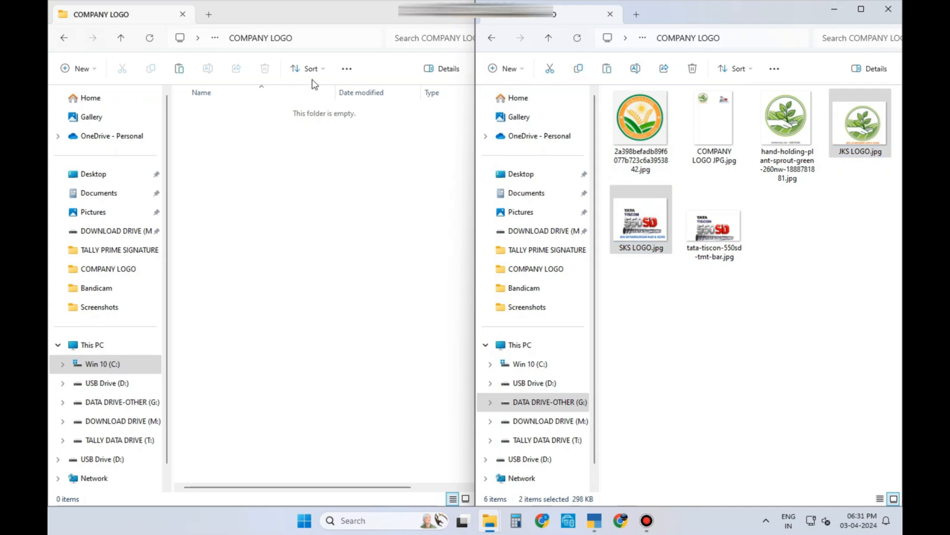
pyautogui.click(179, 69)
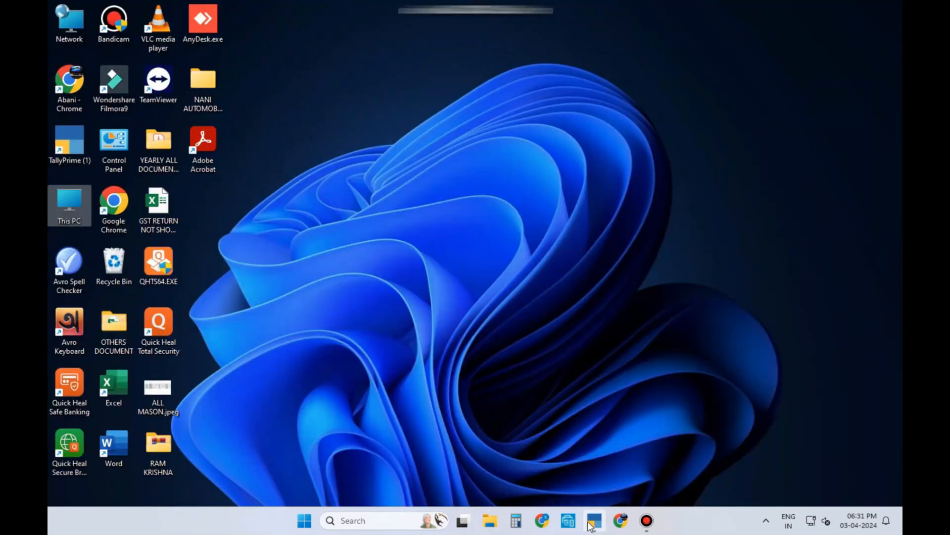
# Step: Paste both logos into COMPANY LOGO, then return TallyPrime to Gateway of Tally's print options
pyautogui.click(592, 522)
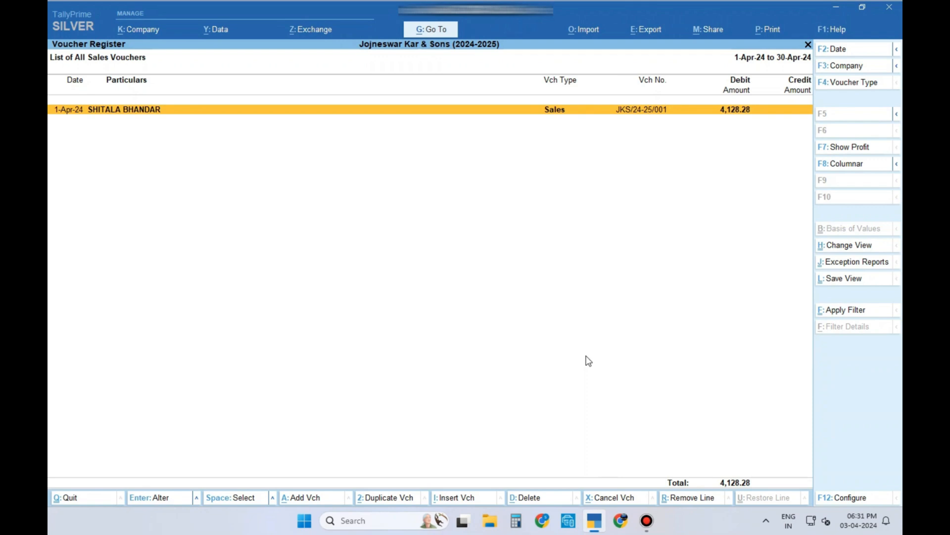
pyautogui.press('Escape')
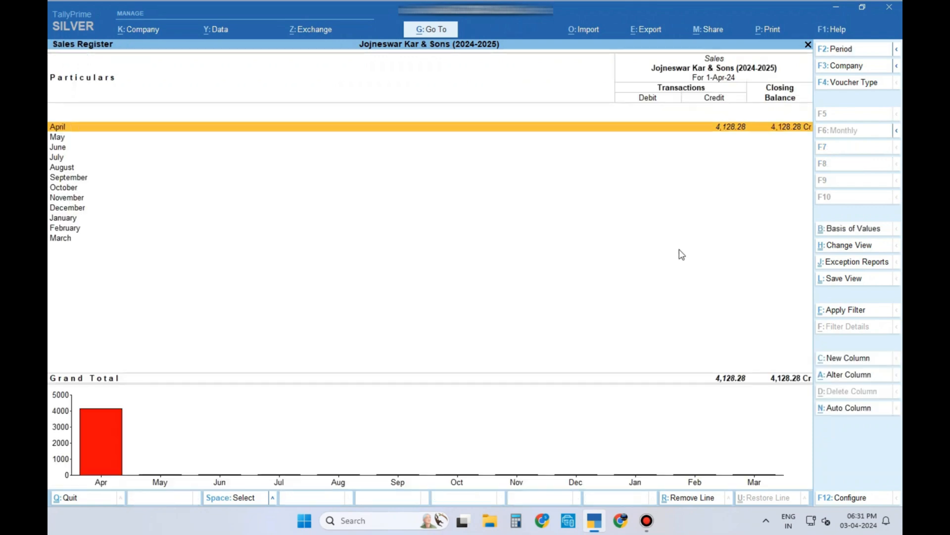
pyautogui.press('Escape')
pyautogui.press('Escape')
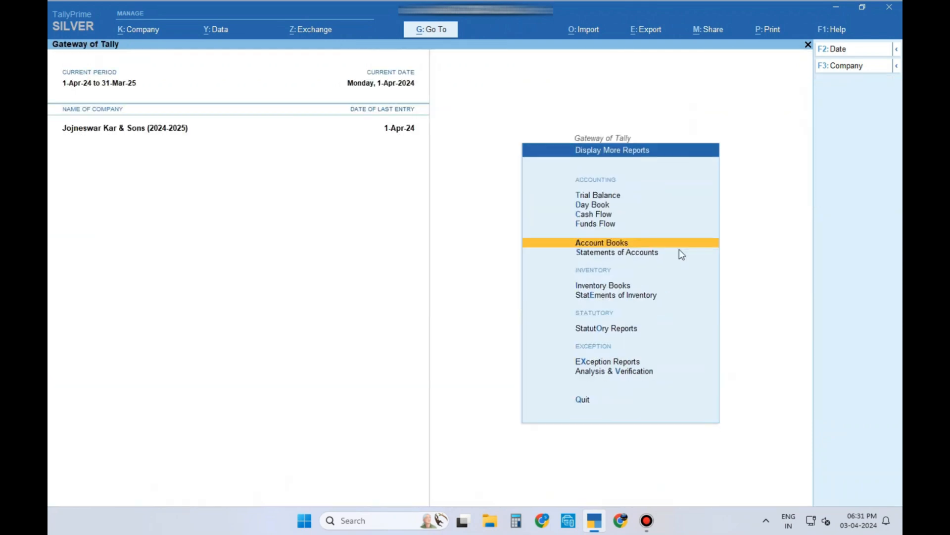
pyautogui.press('Escape')
pyautogui.press('Escape')
pyautogui.press('Escape')
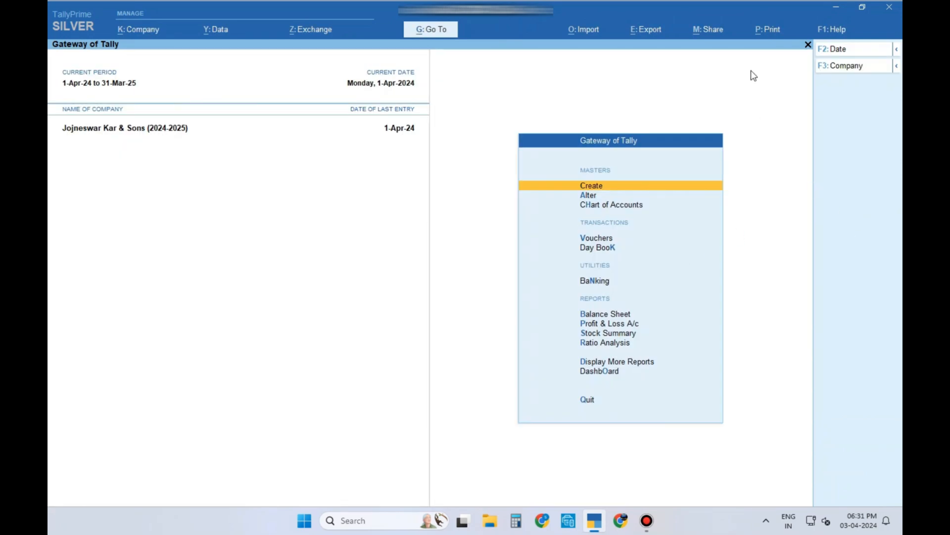
pyautogui.click(770, 31)
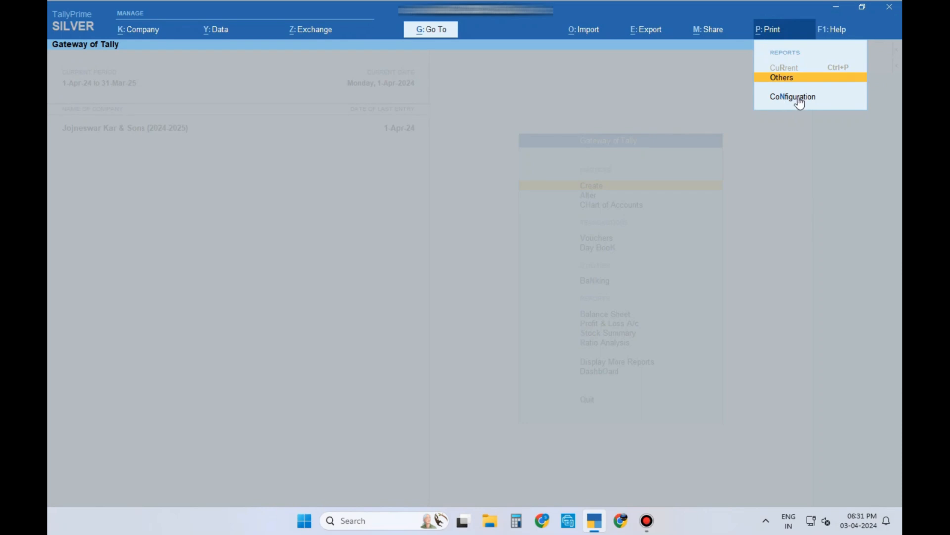
# Step: Set 'Include company logo' to Yes in the print Configuration
pyautogui.click(797, 97)
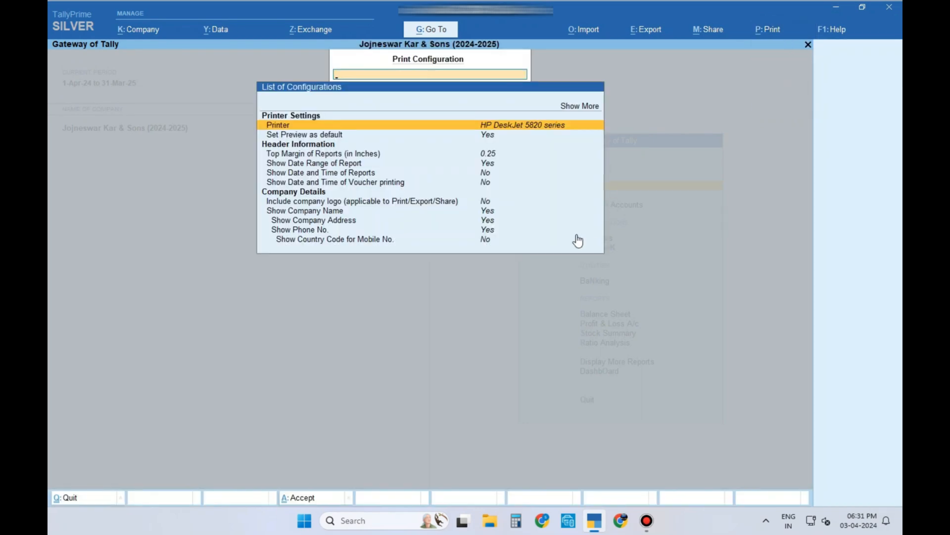
pyautogui.click(448, 204)
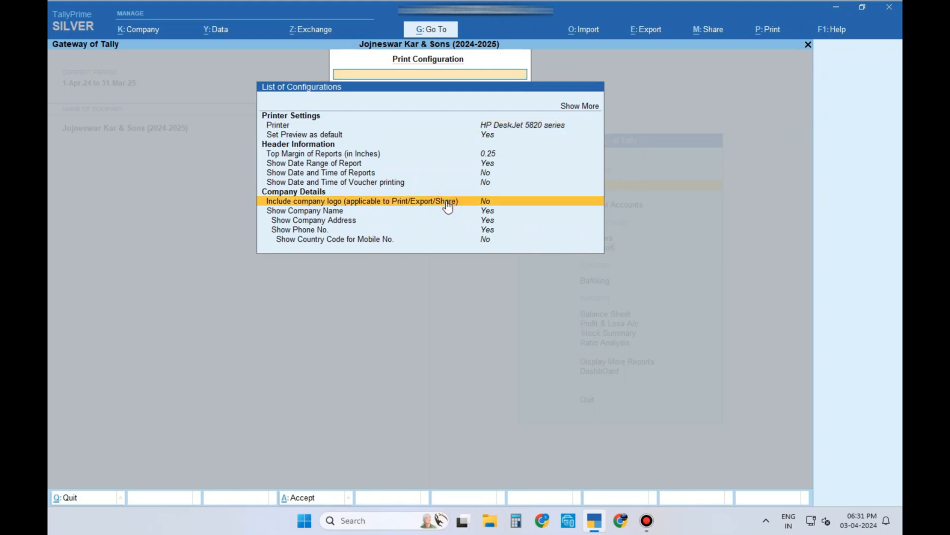
pyautogui.click(447, 203)
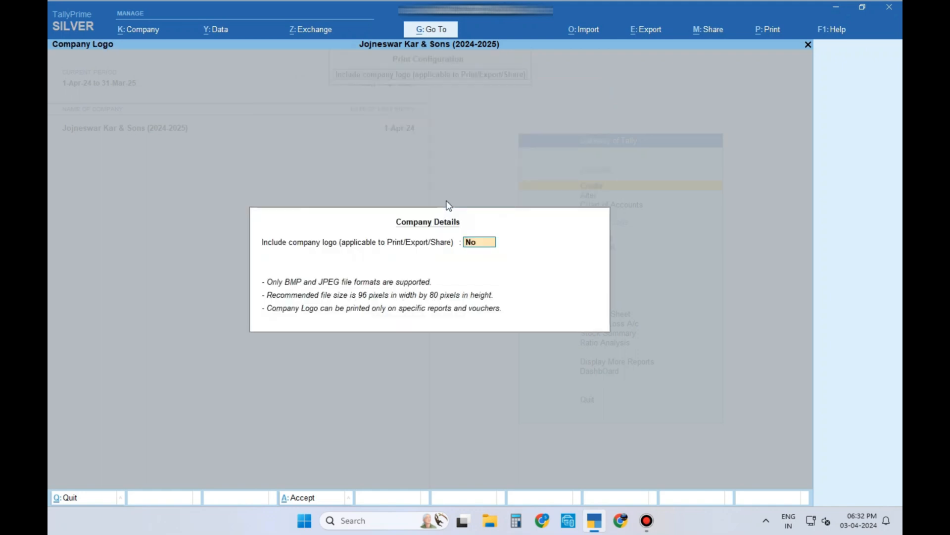
pyautogui.press('y')
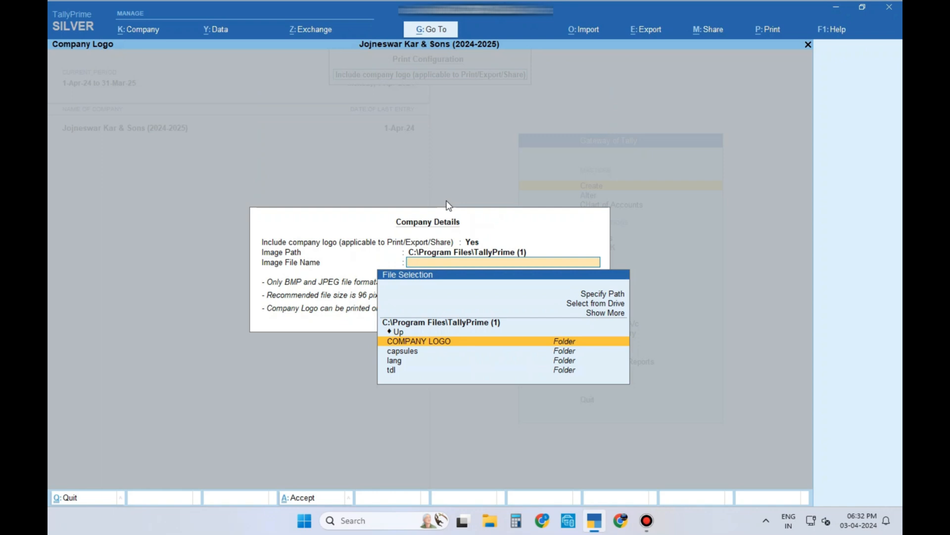
pyautogui.press('BackSpace')
pyautogui.press('BackSpace')
pyautogui.press('BackSpace')
pyautogui.press('BackSpace')
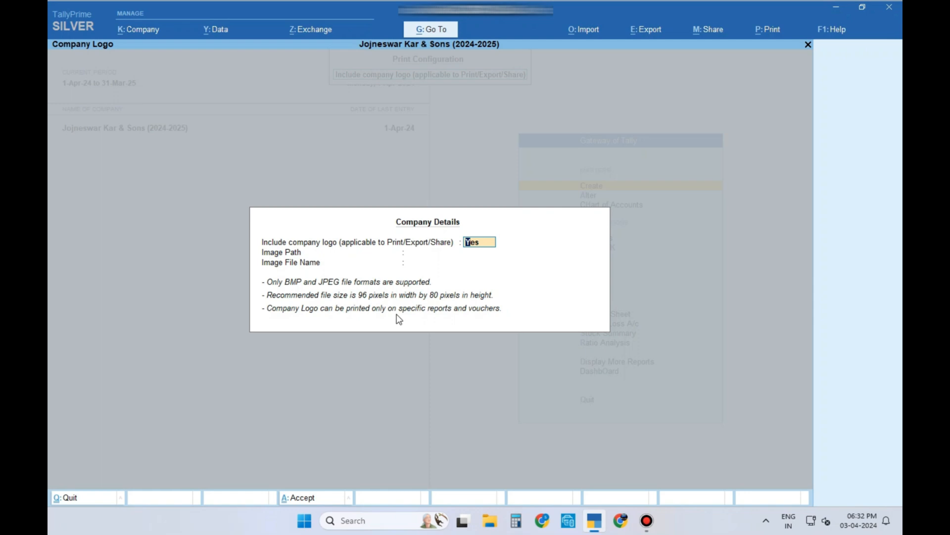
# Step: Start selecting the logo image and browse from the drive list into C:\Program Files
pyautogui.press('Return')
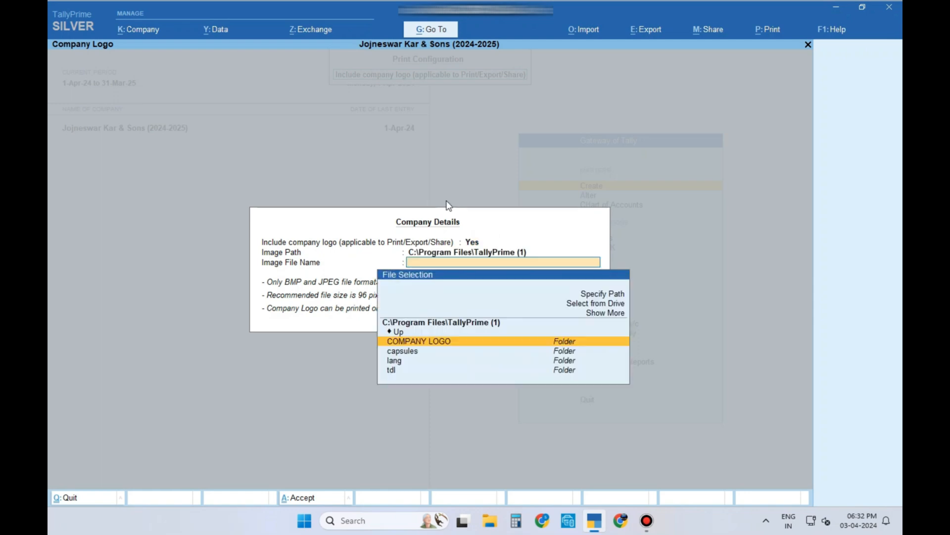
pyautogui.press('Up')
pyautogui.press('Return')
pyautogui.press('Return')
pyautogui.press('Return')
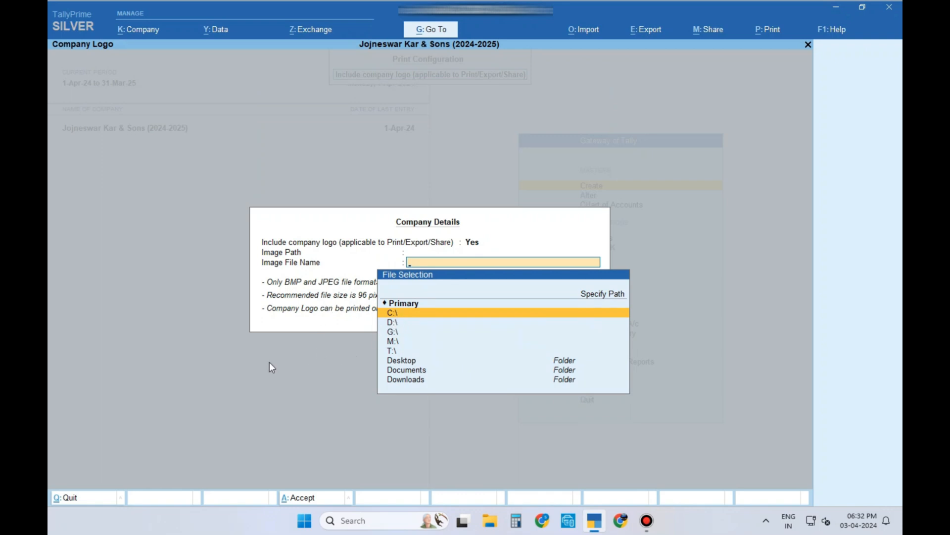
pyautogui.press('Return')
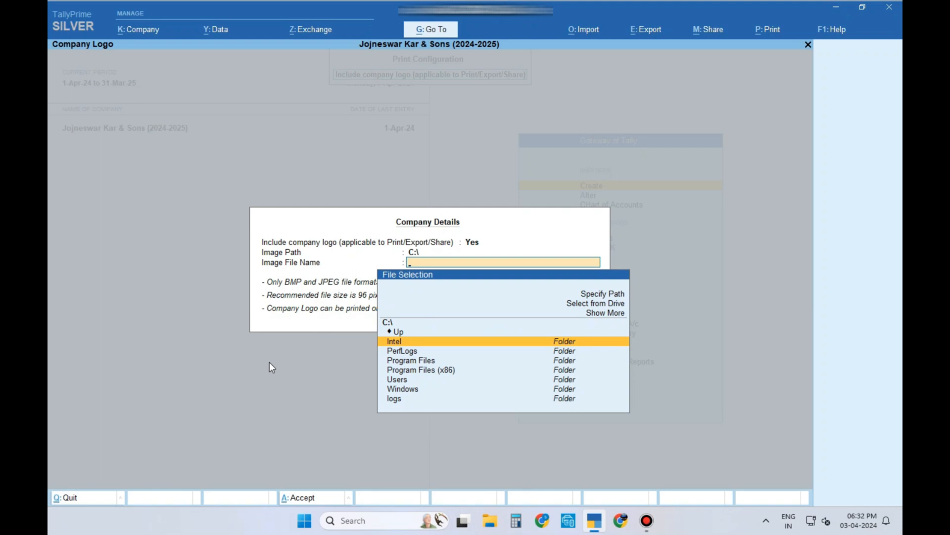
pyautogui.press('Down')
pyautogui.press('Down')
pyautogui.press('Return')
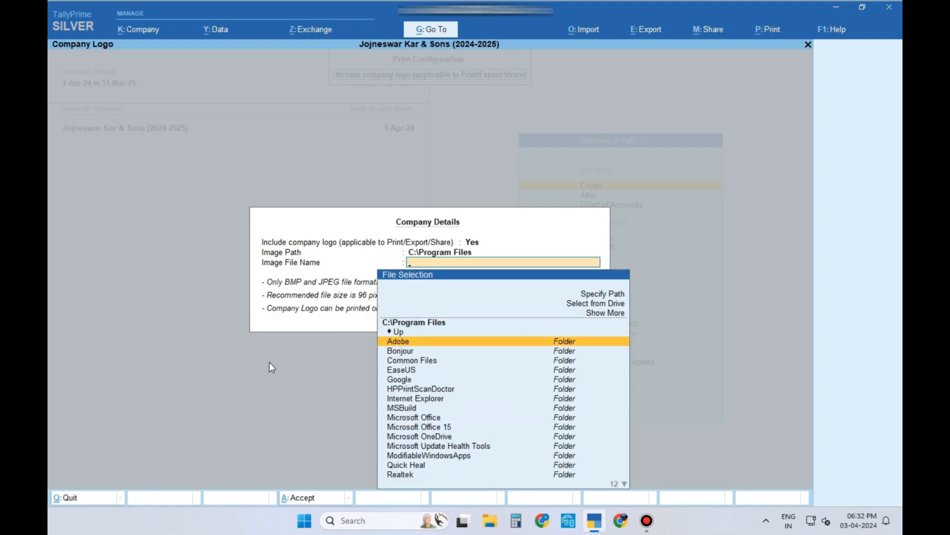
# Step: Open TallyPrime (1)\COMPANY LOGO as the logo image location and return to configurations
pyautogui.press('Down')
pyautogui.press('Down')
pyautogui.press('Down')
pyautogui.press('pagedown')
pyautogui.press('Up')
pyautogui.press('Up')
pyautogui.press('Up')
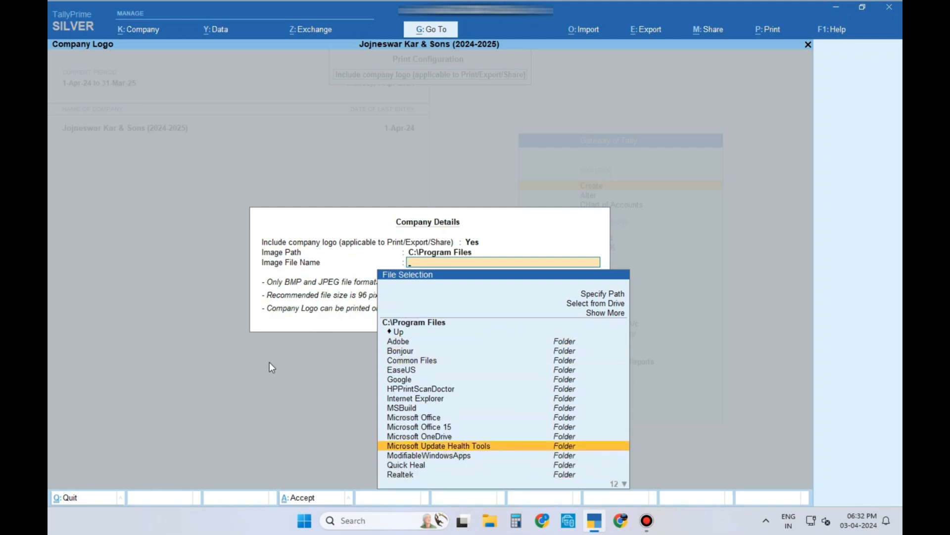
pyautogui.press('Down')
pyautogui.press('Down')
pyautogui.press('Down')
pyautogui.press('Down')
pyautogui.press('Down')
pyautogui.press('Down')
pyautogui.press('Down')
pyautogui.press('Up')
pyautogui.press('Up')
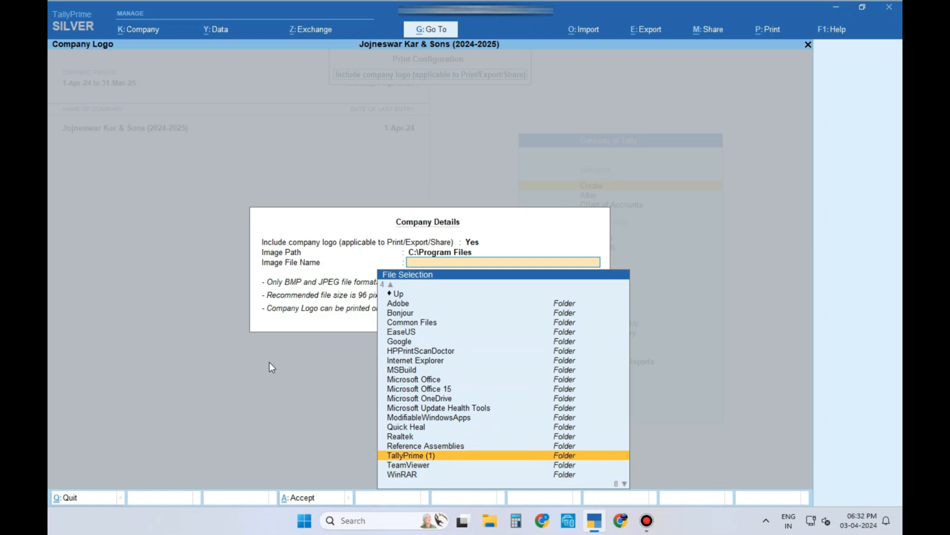
pyautogui.press('Return')
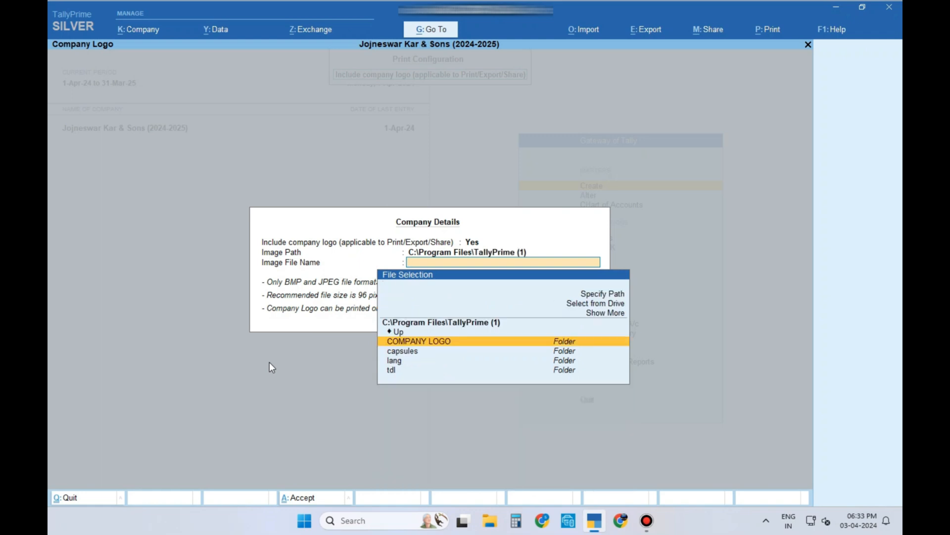
pyautogui.press('Return')
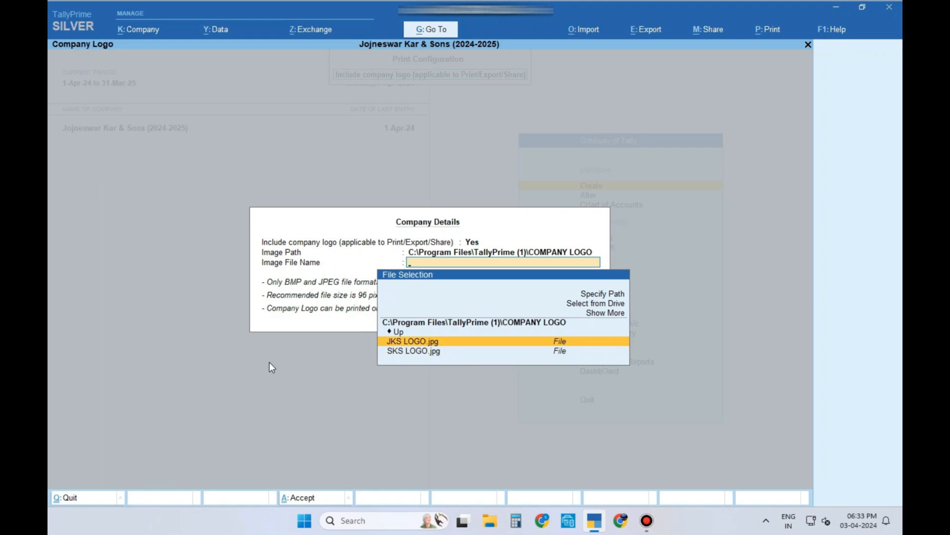
pyautogui.press('Escape')
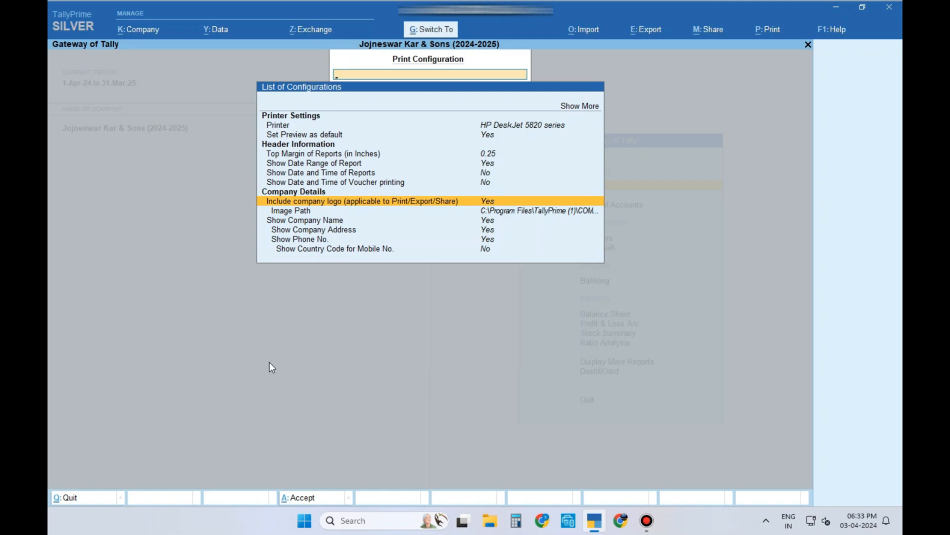
# Step: Reopen the April SHITALA BHANDAR sales voucher through Account Books > Sales Register
pyautogui.press('Escape')
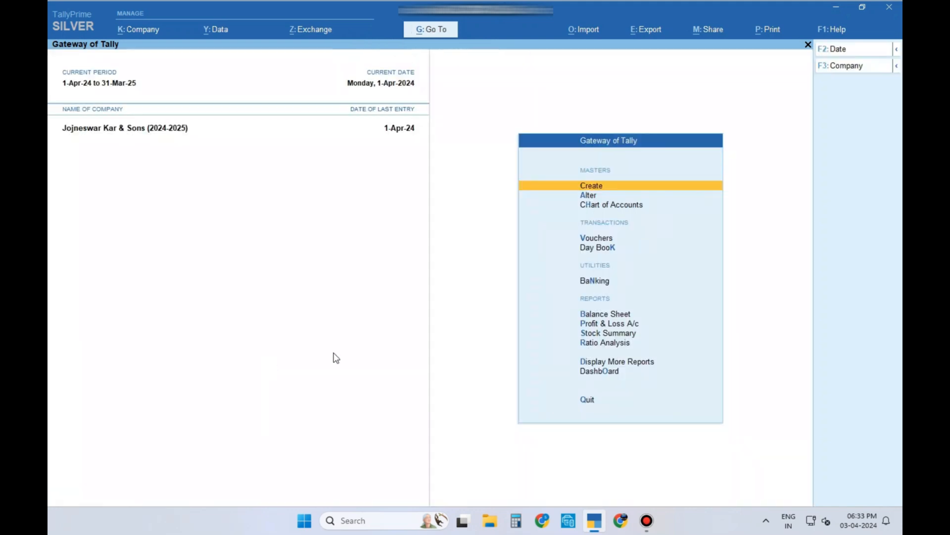
pyautogui.click(585, 363)
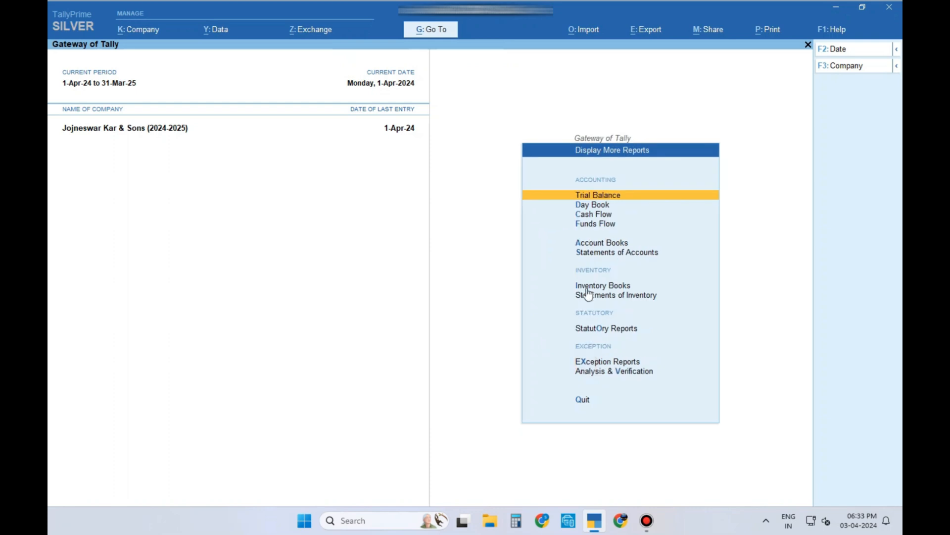
pyautogui.click(592, 243)
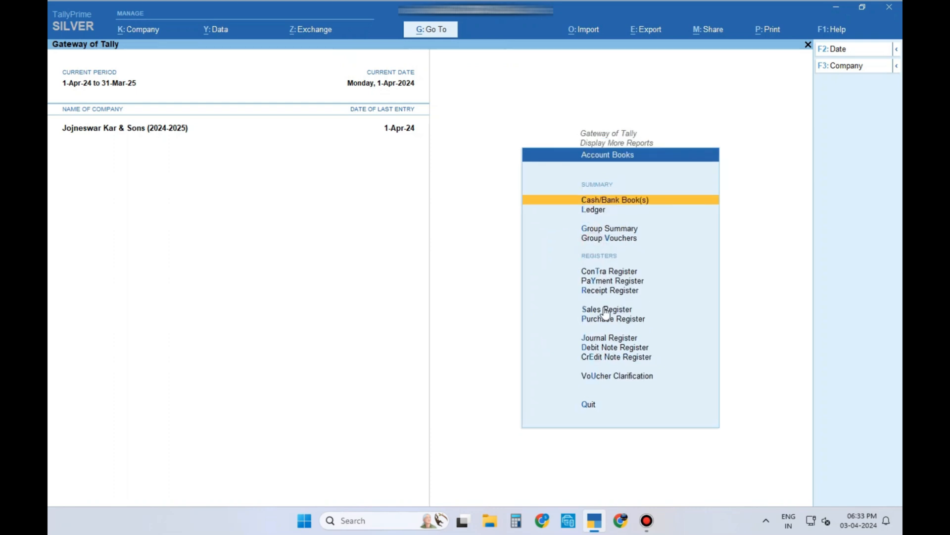
pyautogui.click(605, 308)
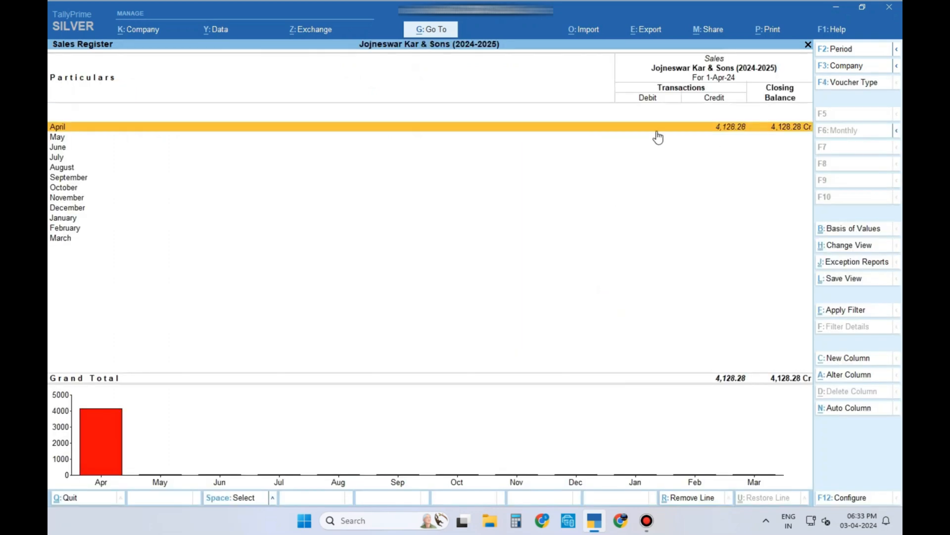
pyautogui.click(657, 131)
pyautogui.press('Return')
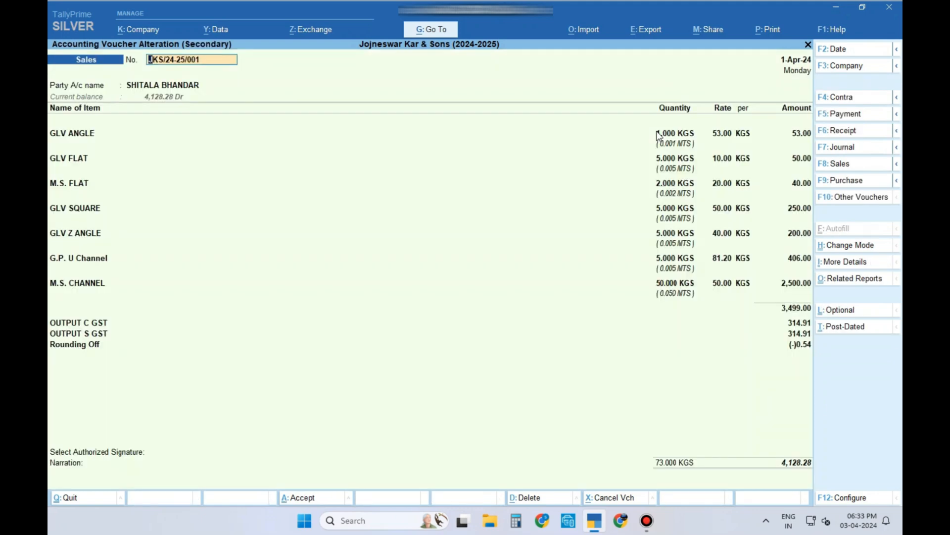
# Step: Preview the current Tax Invoice zoomed in to confirm the agriculture logo, then go back
pyautogui.click(776, 32)
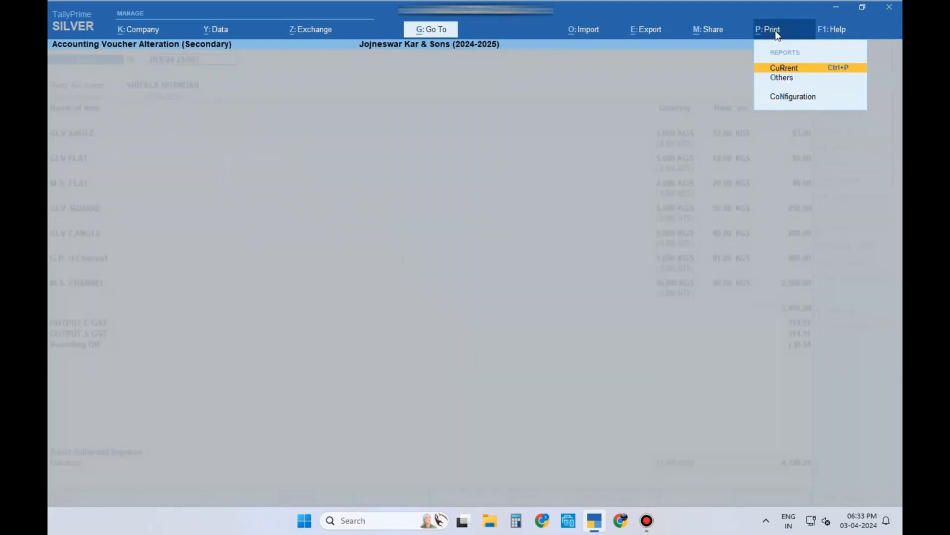
pyautogui.press('Return')
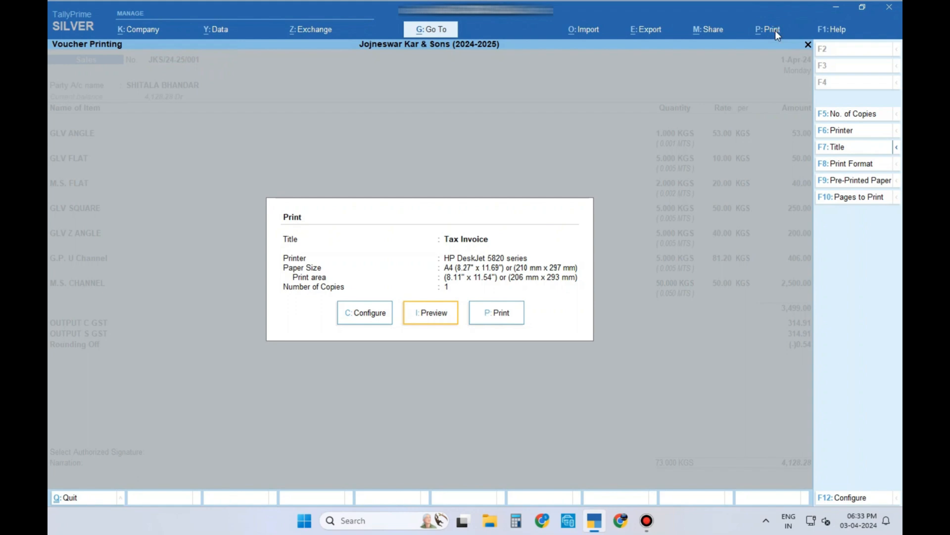
pyautogui.press('i')
pyautogui.click(552, 463)
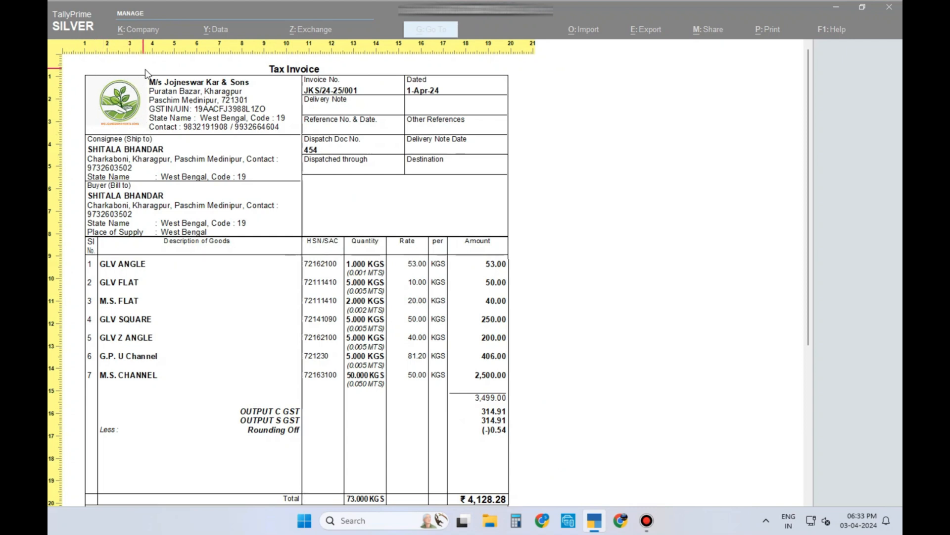
pyautogui.press('Escape')
pyautogui.press('Escape')
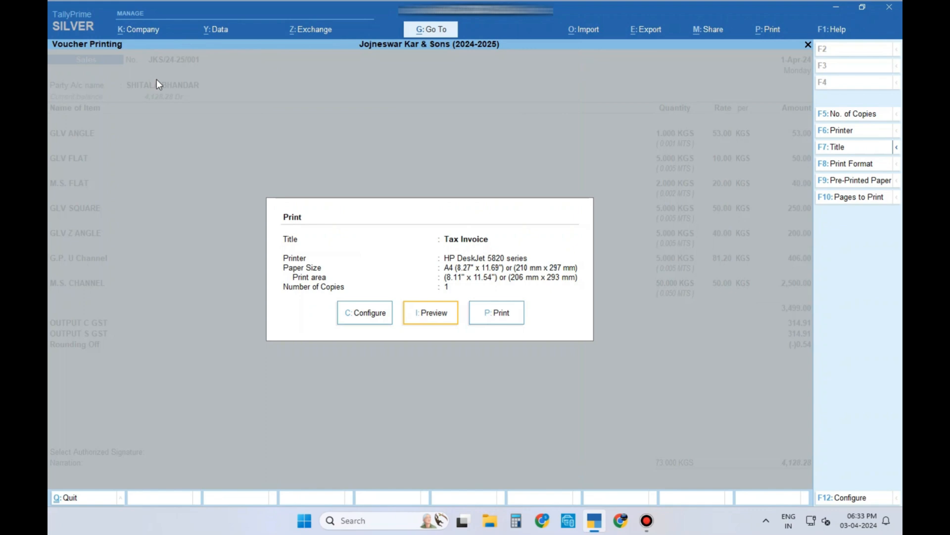
pyautogui.press('Escape')
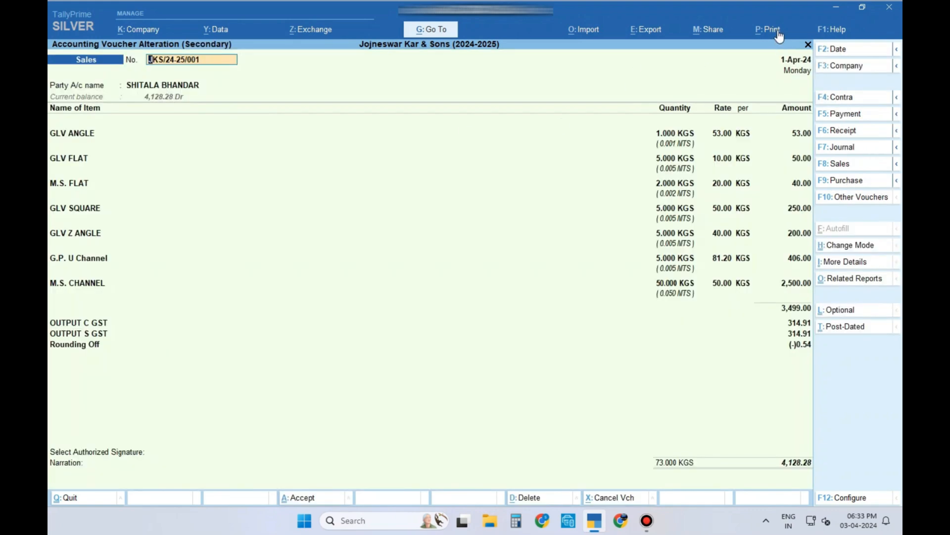
# Step: In Print Configuration, keep the company logo included and change its image from JKS LOGO.jpg to SKS LOGO.jpg
pyautogui.click(778, 32)
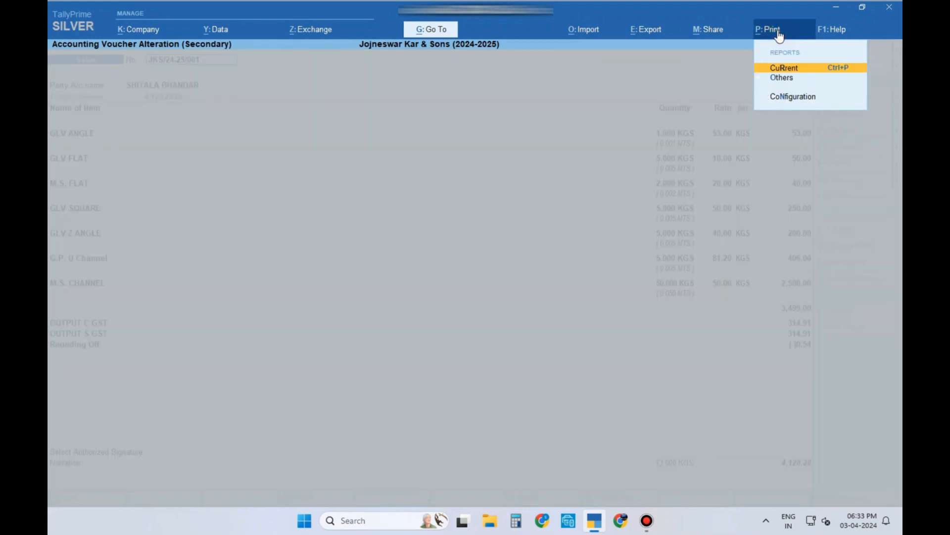
pyautogui.click(787, 97)
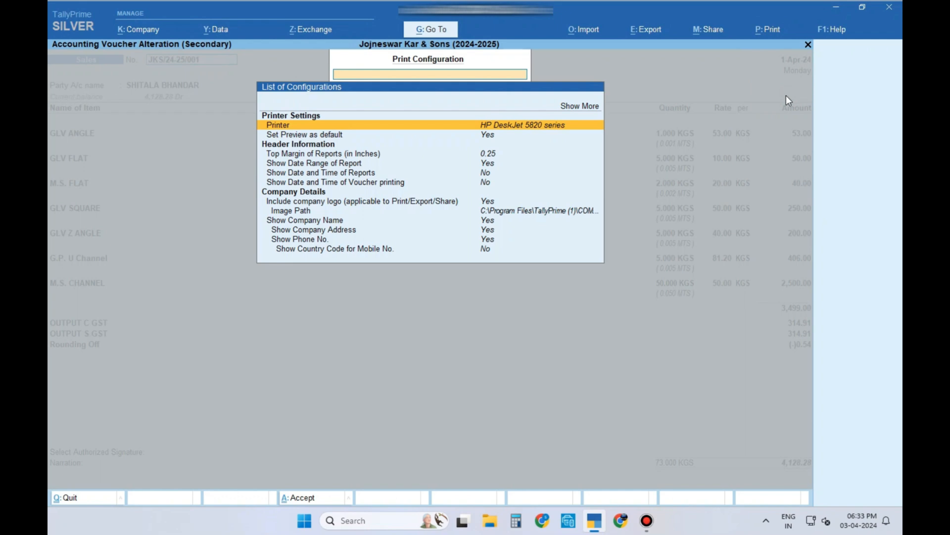
pyautogui.click(496, 203)
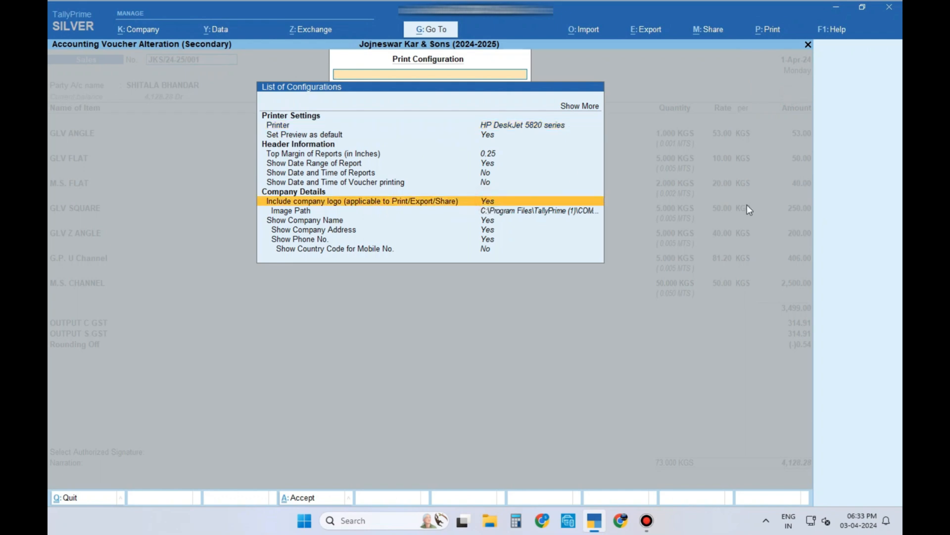
pyautogui.press('Return')
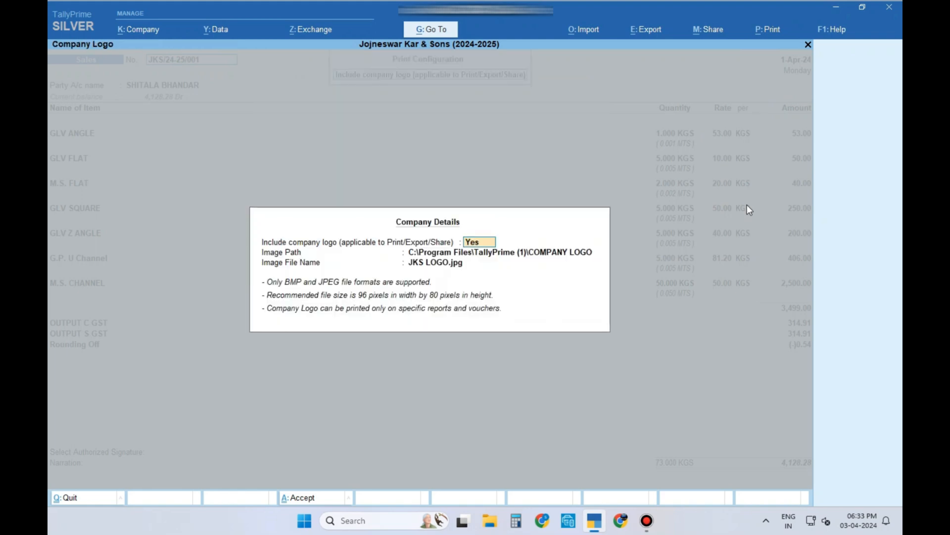
pyautogui.press('Return')
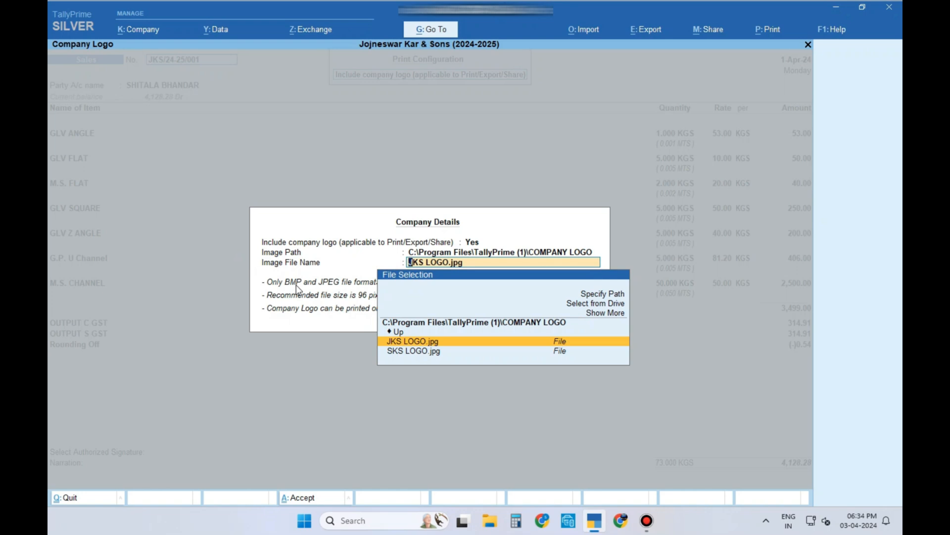
pyautogui.press('Down')
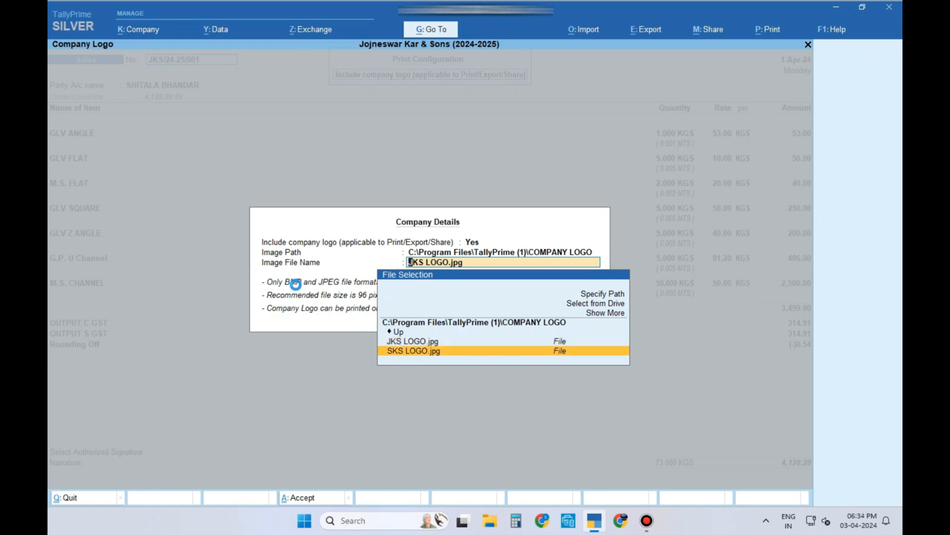
pyautogui.press('Return')
pyautogui.press('Escape')
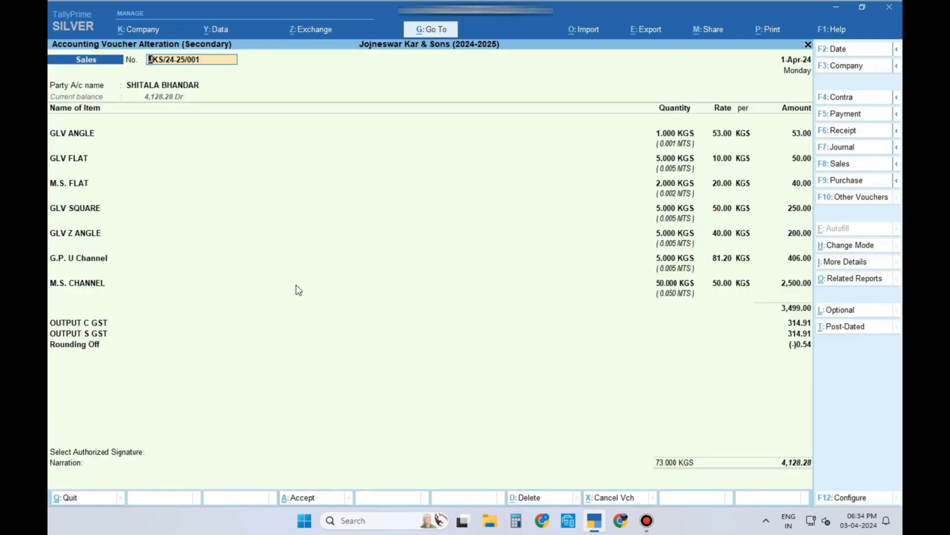
# Step: Preview the invoice briefly, then quit and reopen the SHITALA BHANDAR sales voucher
pyautogui.click(771, 30)
pyautogui.press('Return')
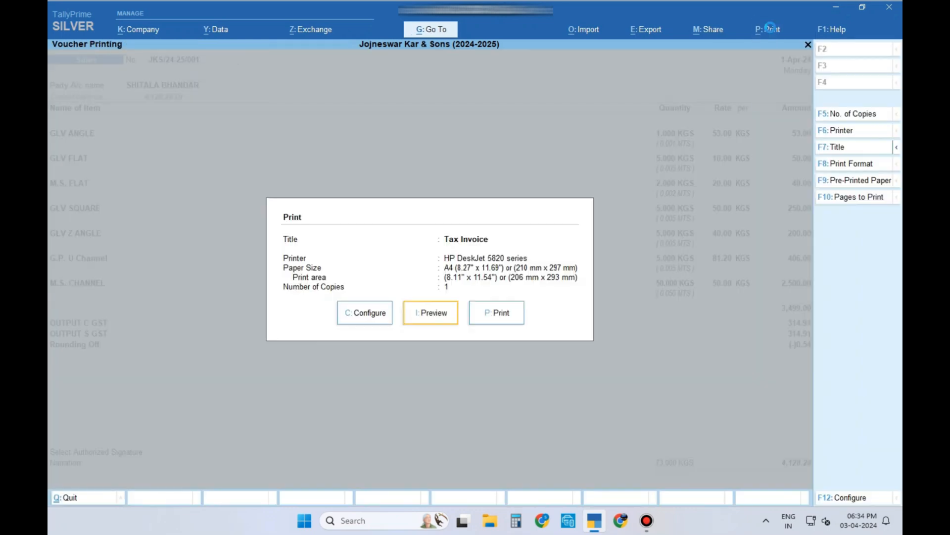
pyautogui.press('i')
pyautogui.press('Escape')
pyautogui.press('Escape')
pyautogui.press('Escape')
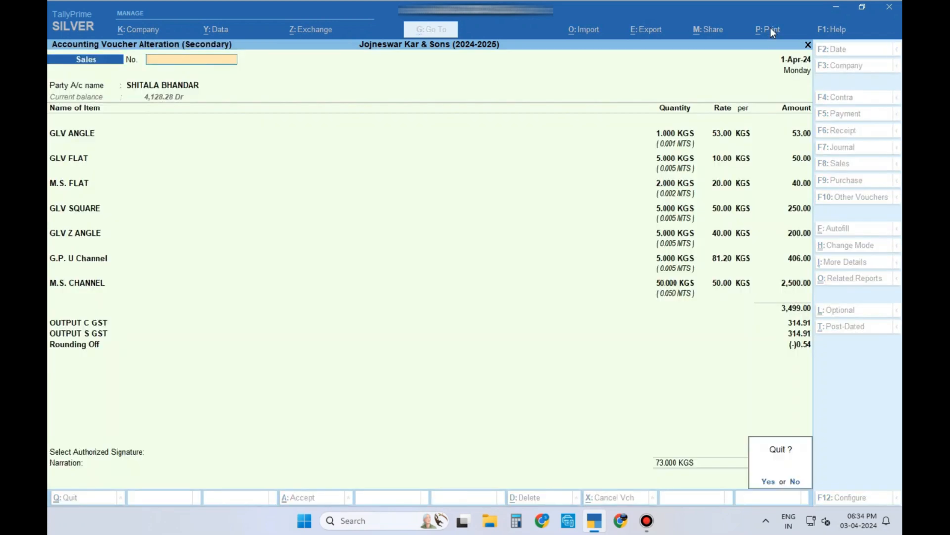
pyautogui.press('Return')
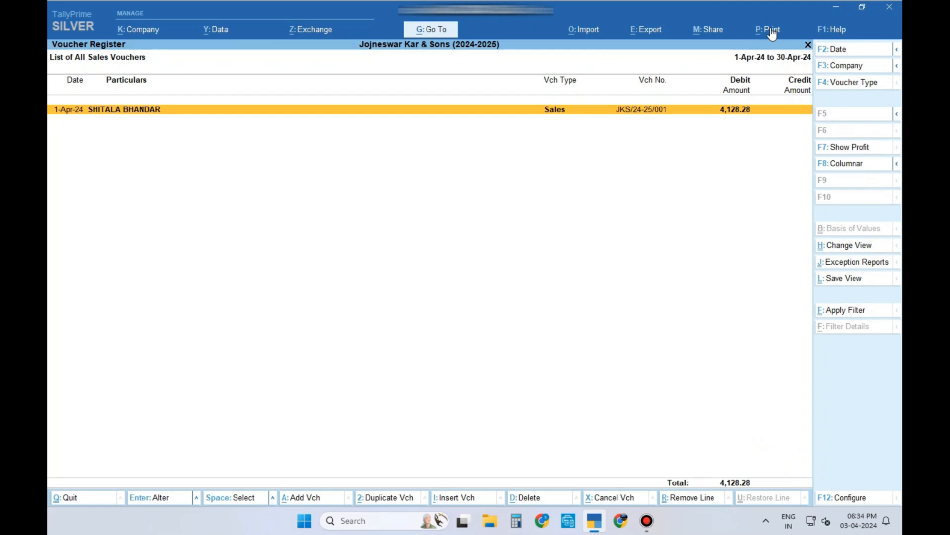
pyautogui.press('Return')
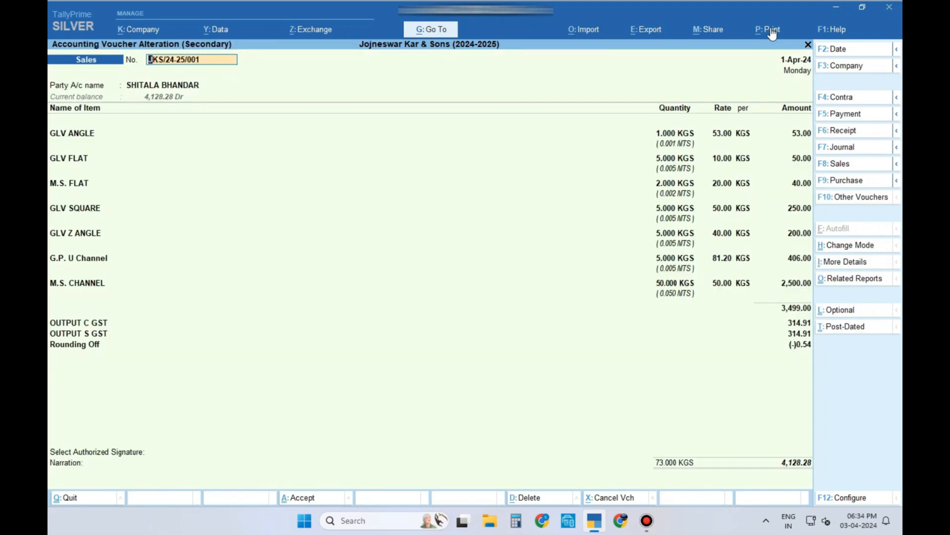
# Step: Preview the Tax Invoice again and zoom in to confirm the SKS logo at top left
pyautogui.click(770, 27)
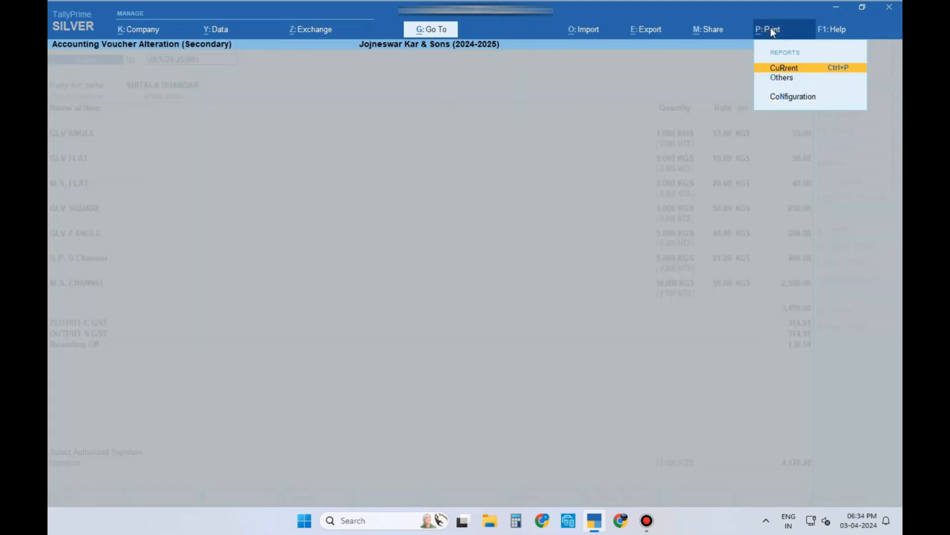
pyautogui.press('Return')
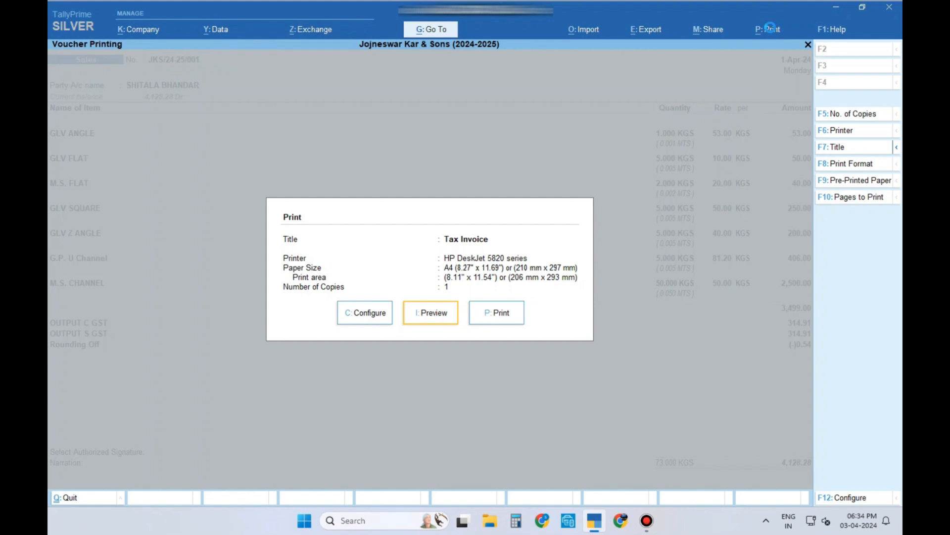
pyautogui.press('Return')
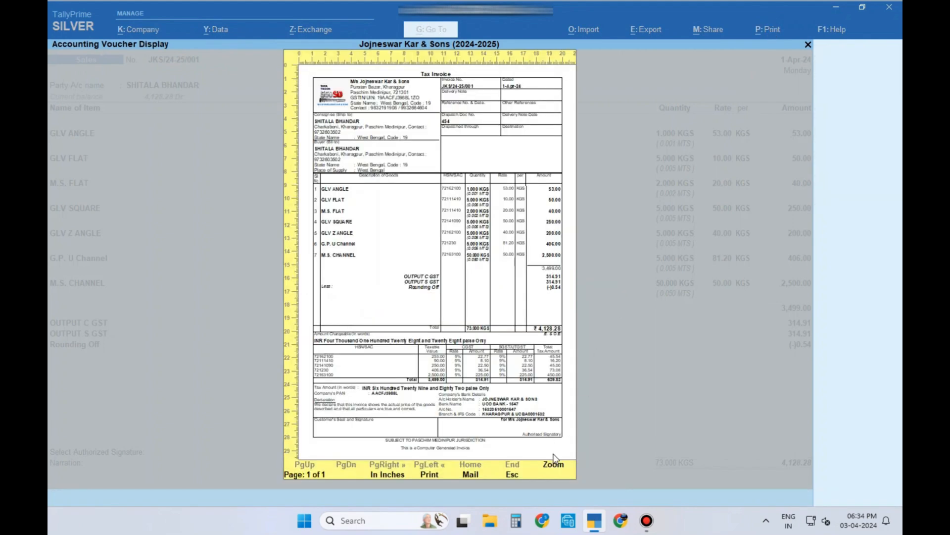
pyautogui.click(549, 463)
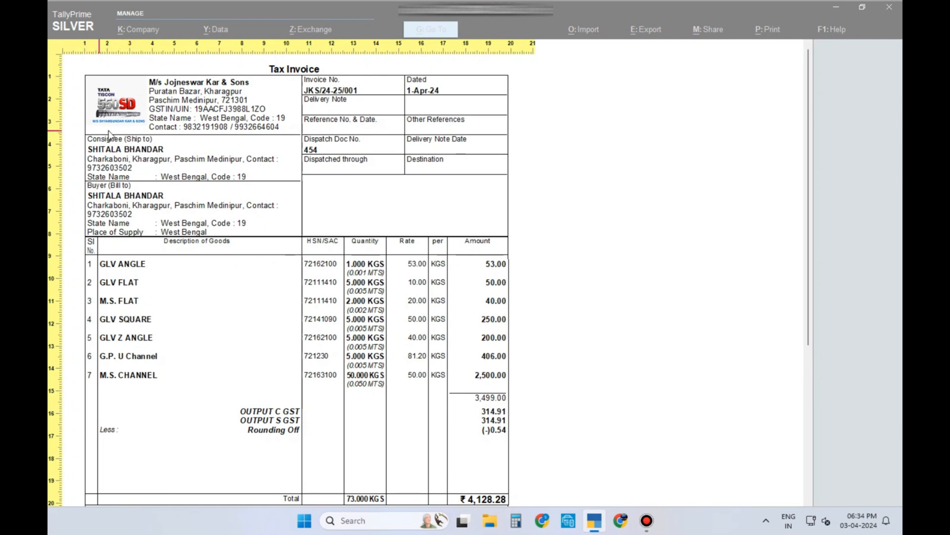
pyautogui.press('Escape')
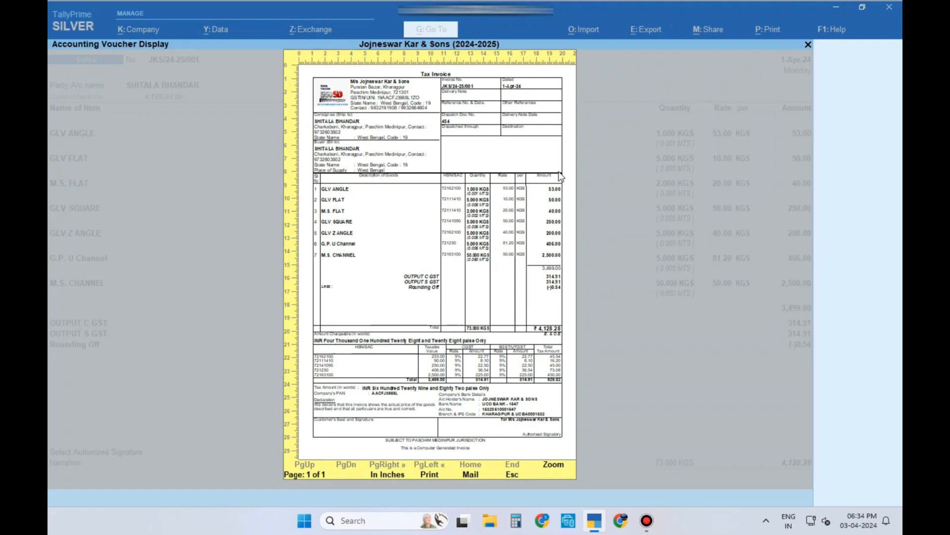
pyautogui.press('Escape')
pyautogui.press('Escape')
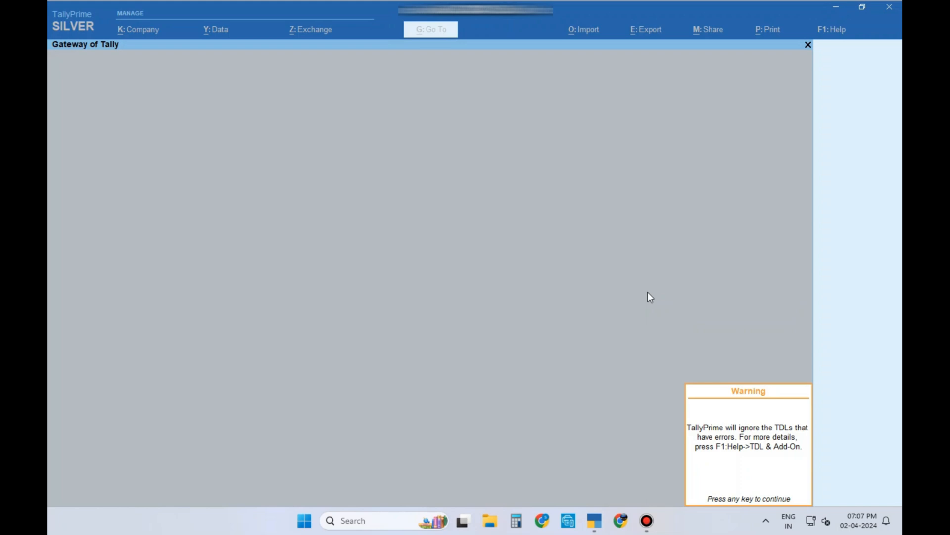
# Step: Dismiss the TDL errors warning and load Jojneswar Kar & Sons (2024-2025) from the Jojneswar Kar Data folder
pyautogui.press('Return')
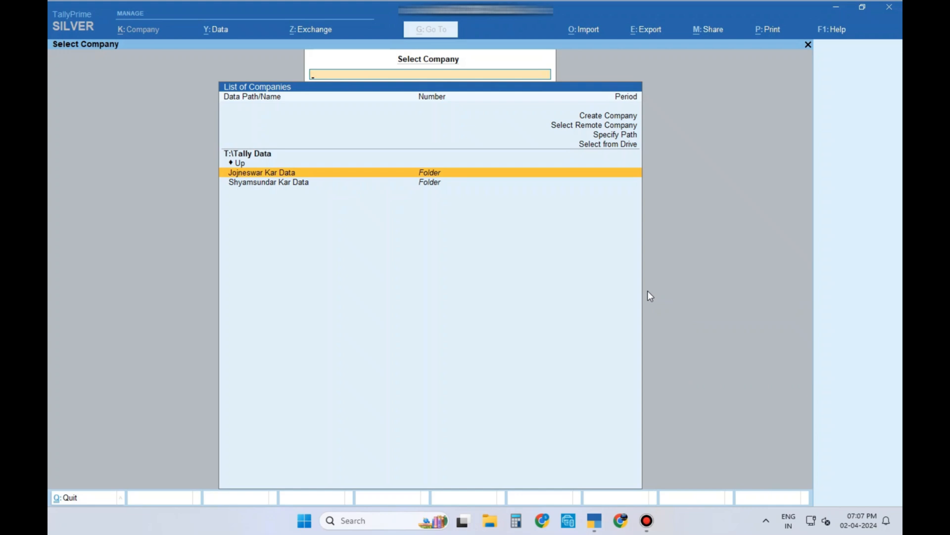
pyautogui.press('Return')
pyautogui.press('Down')
pyautogui.press('Down')
pyautogui.press('Down')
pyautogui.press('Down')
pyautogui.press('Down')
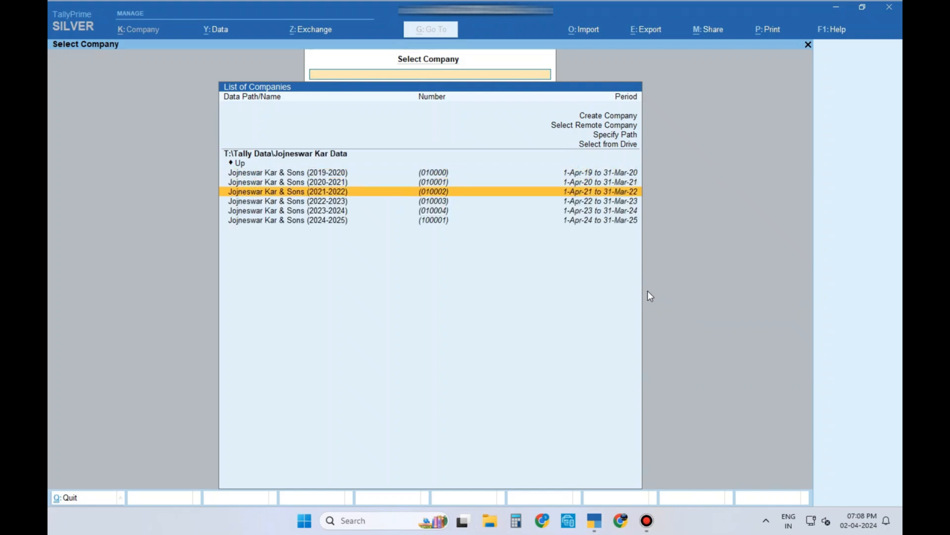
pyautogui.press('Return')
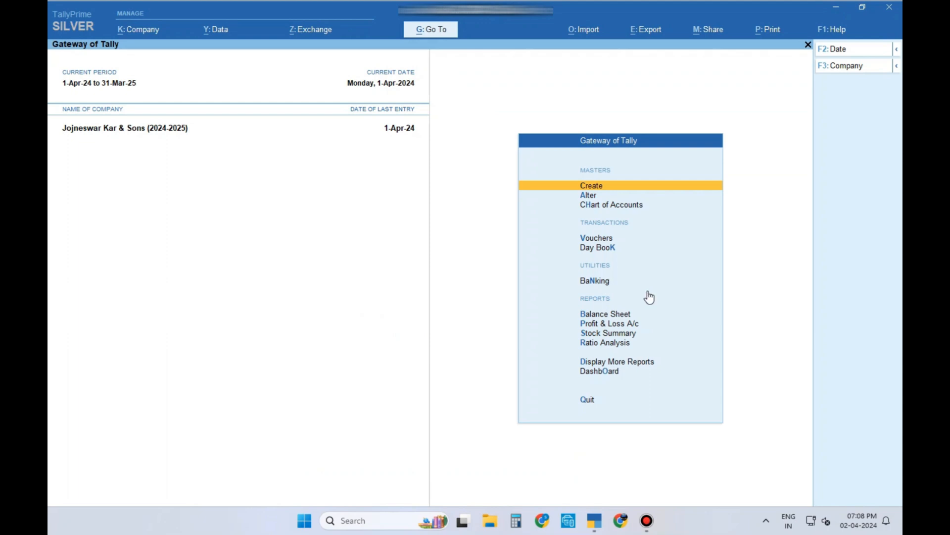
# Step: Open the Sales Register and list April's sales vouchers totalling 62.00
pyautogui.press('d')
pyautogui.press('a')
pyautogui.press('s')
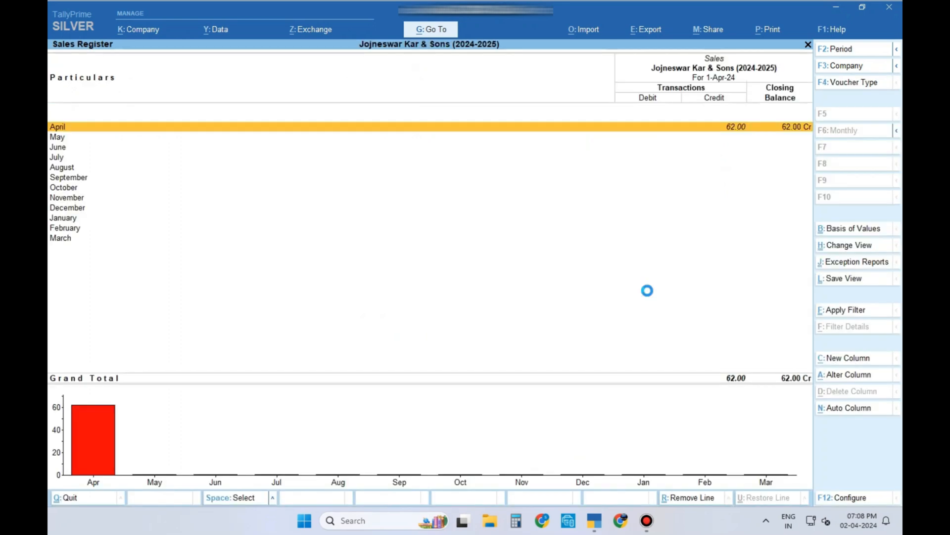
pyautogui.press('Return')
pyautogui.press('Return')
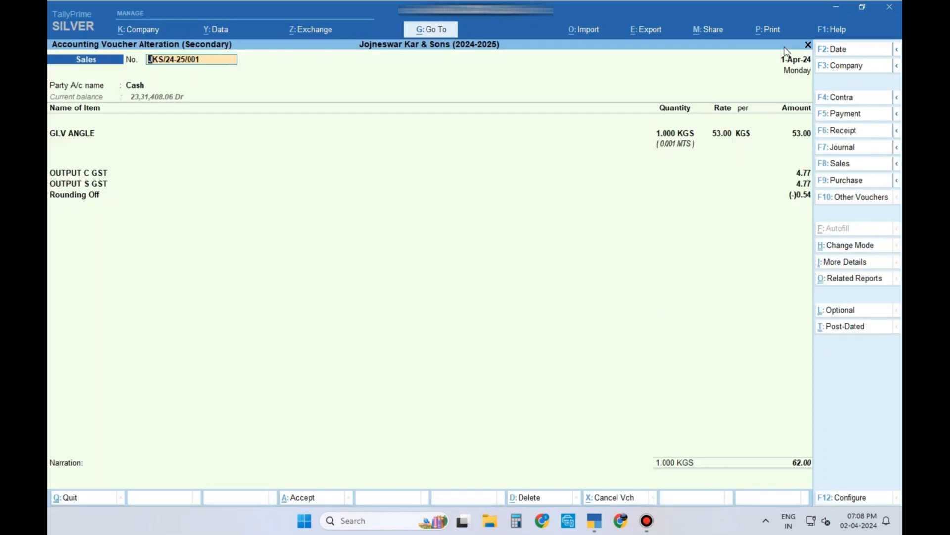
# Step: Preview the ₹62.00 GLV ANGLE tax invoice zoomed in, scrolling down to the Authorised Signatory box
pyautogui.click(775, 30)
pyautogui.press('Return')
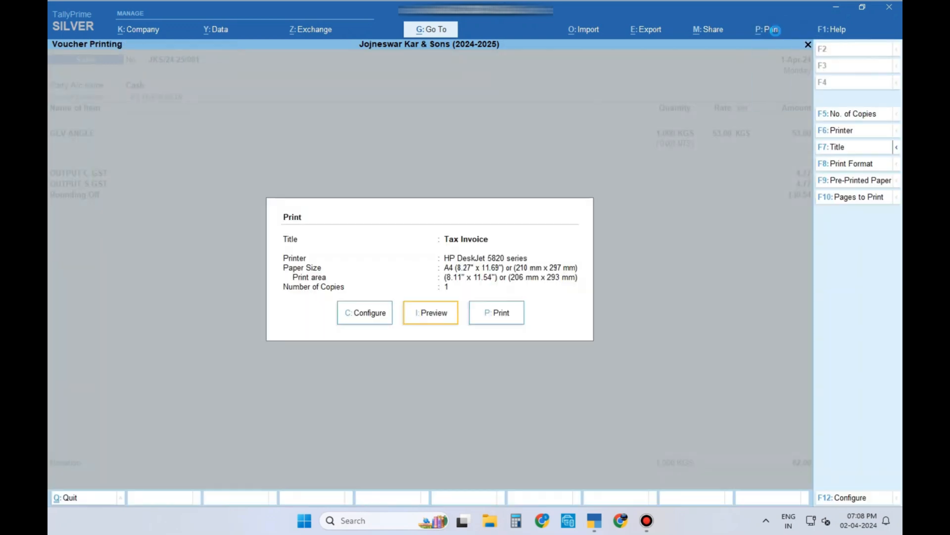
pyautogui.press('i')
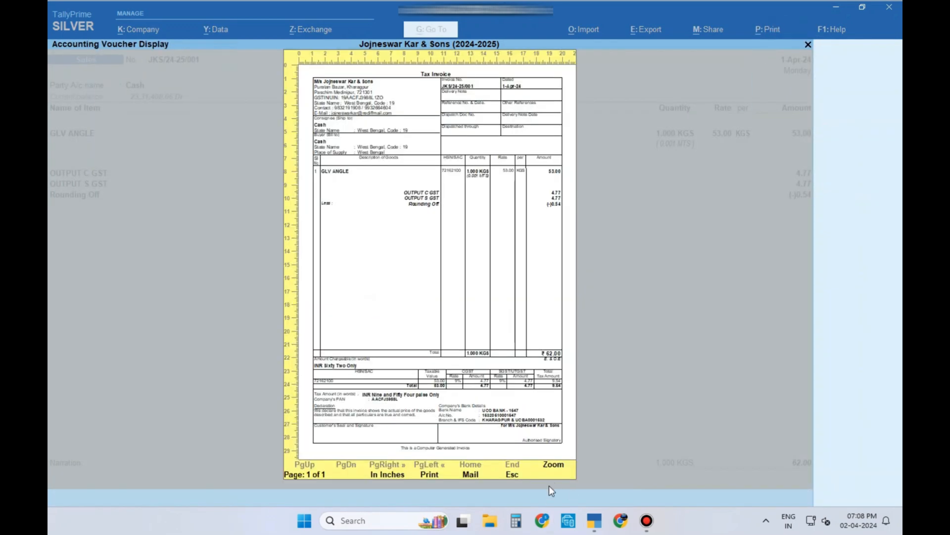
pyautogui.click(560, 466)
pyautogui.scroll(-5, 593, 424)
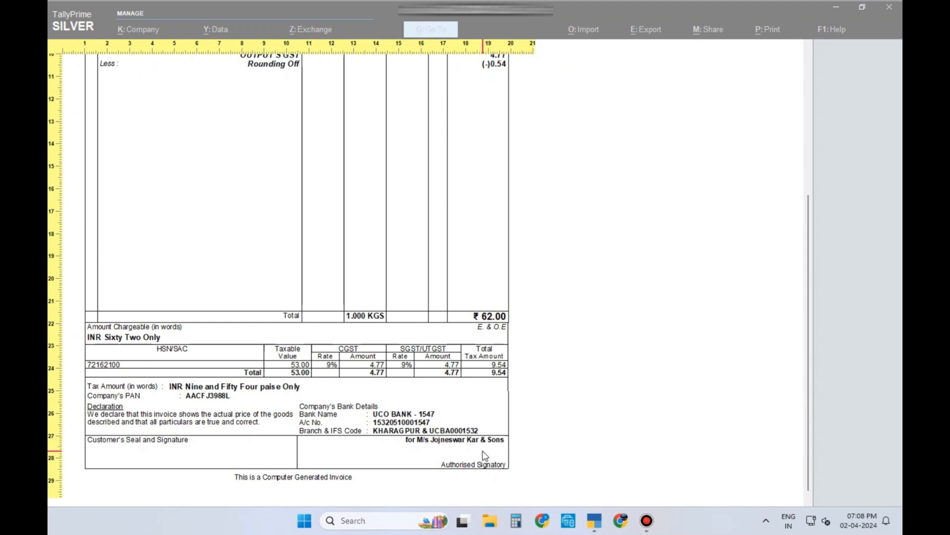
# Step: Close the preview and quit the voucher back to the Gateway of Tally
pyautogui.press('Escape')
pyautogui.press('Escape')
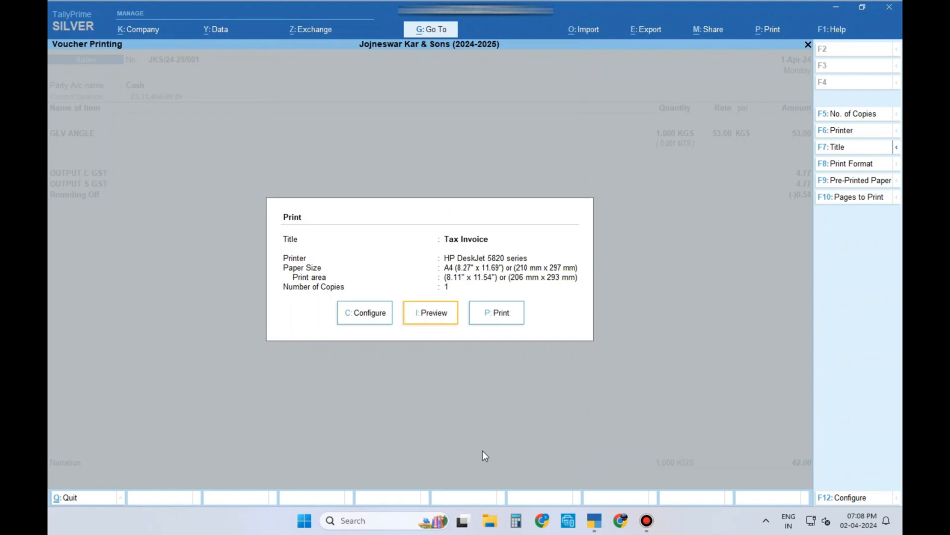
pyautogui.press('Escape')
pyautogui.press('Escape')
pyautogui.press('Return')
pyautogui.press('Escape')
pyautogui.press('Escape')
pyautogui.press('Escape')
pyautogui.press('Escape')
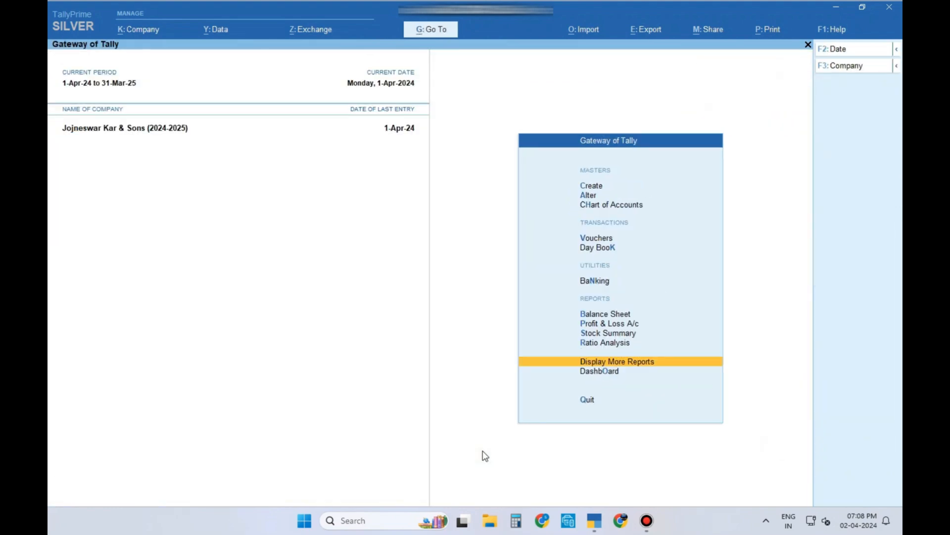
pyautogui.press('Home')
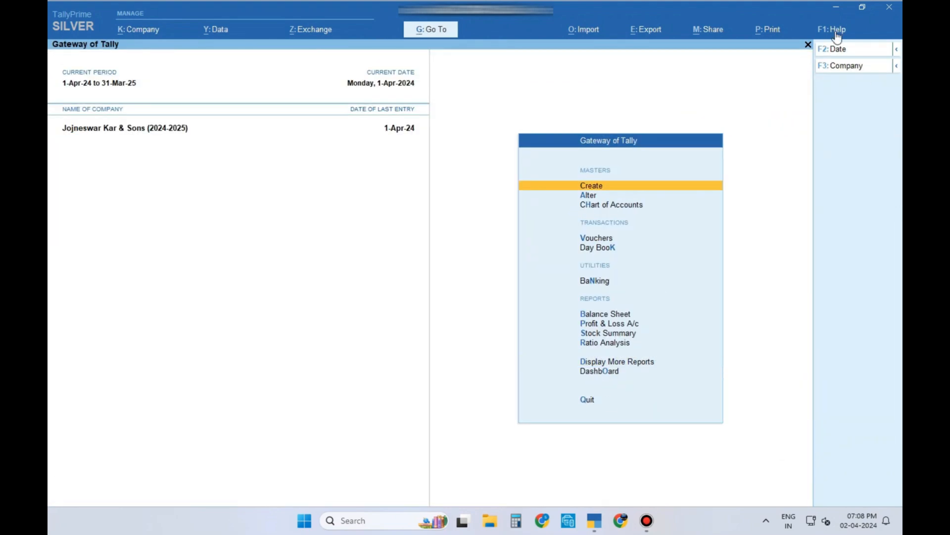
# Step: Launch the TallyShop add-on store from the F1 Help menu
pyautogui.click(836, 33)
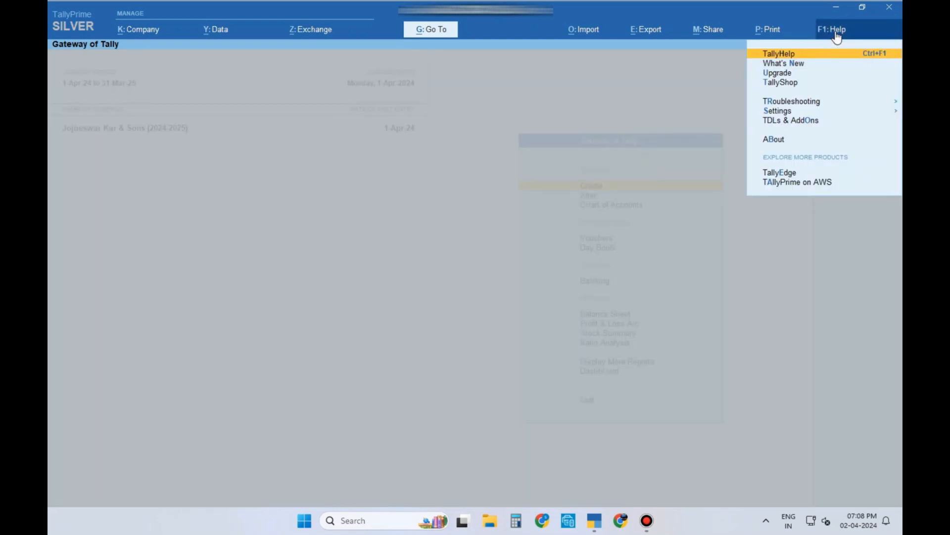
pyautogui.press('Down')
pyautogui.press('Down')
pyautogui.press('Down')
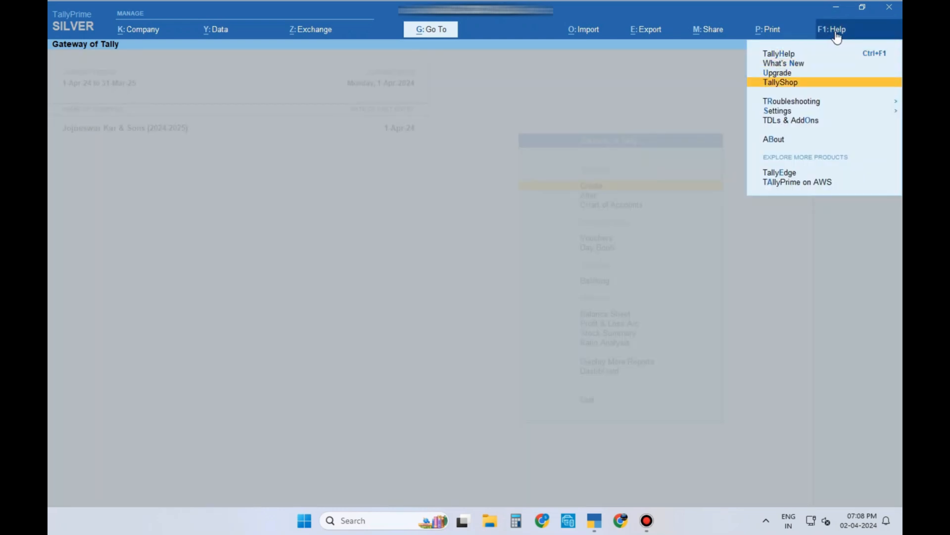
pyautogui.press('Return')
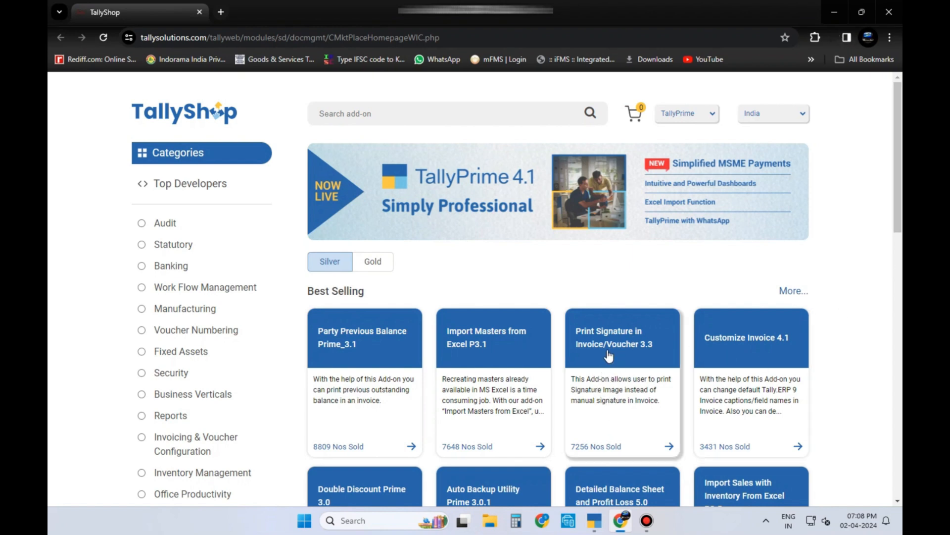
# Step: Search the TallyShop add-ons for 'signature'
pyautogui.click(416, 114)
pyautogui.write('signature')
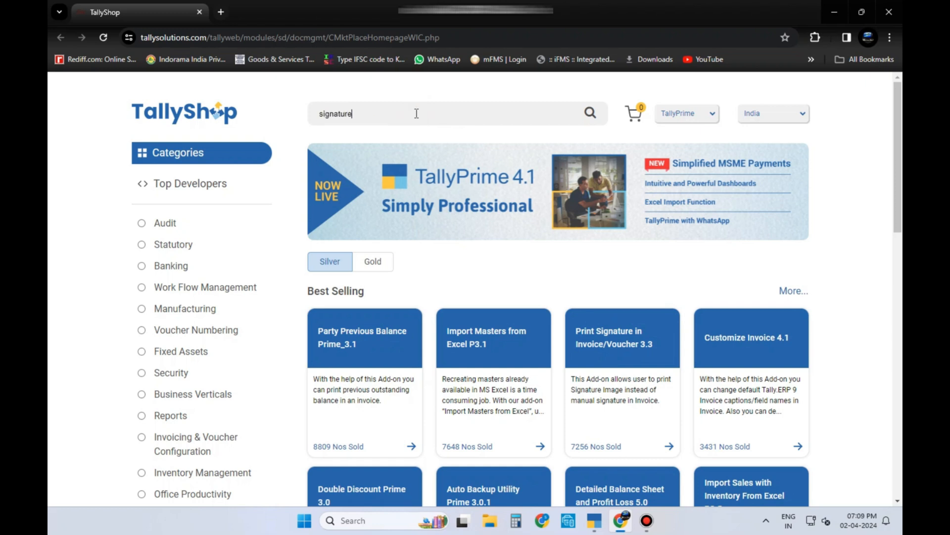
pyautogui.press('Return')
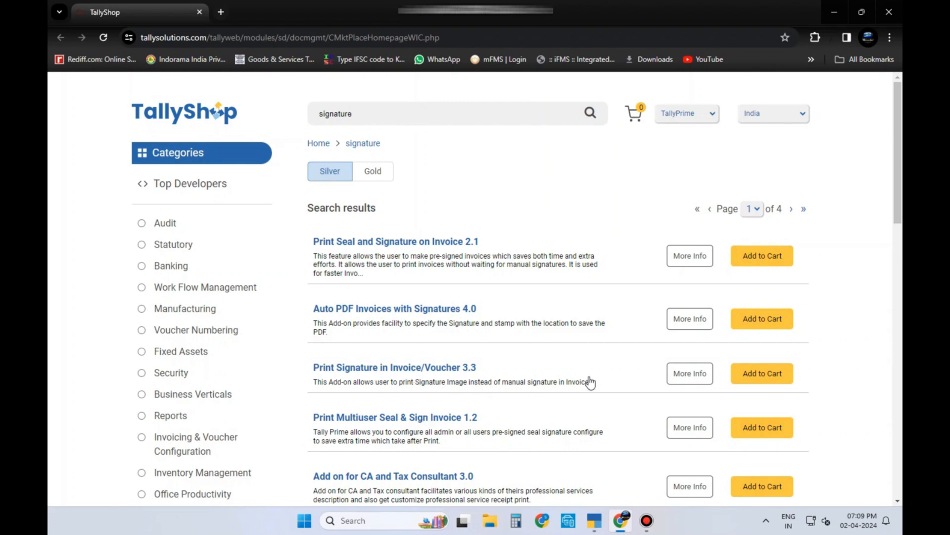
# Step: Open Print Signature in Invoice/Voucher 3.3 and view its prices: Silver ₹354, Gold ₹1062
pyautogui.click(631, 375)
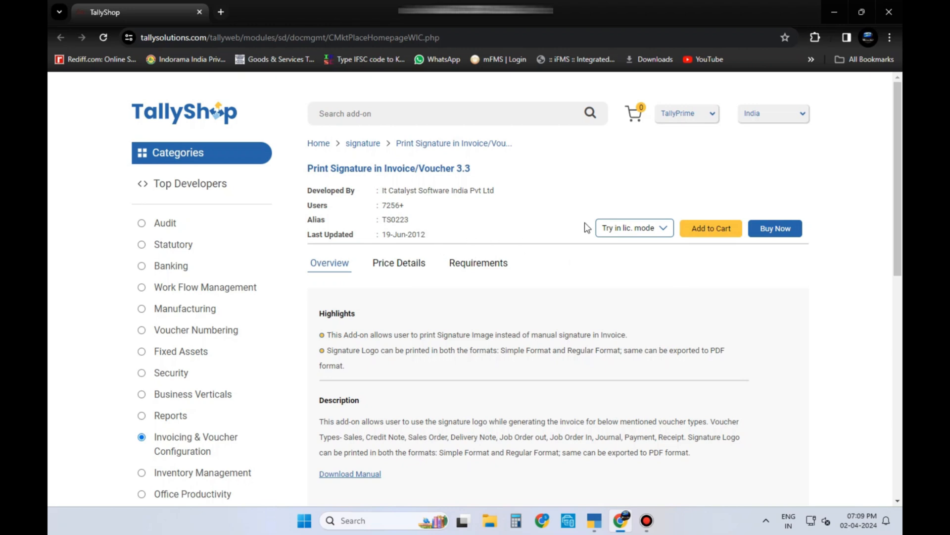
pyautogui.click(424, 267)
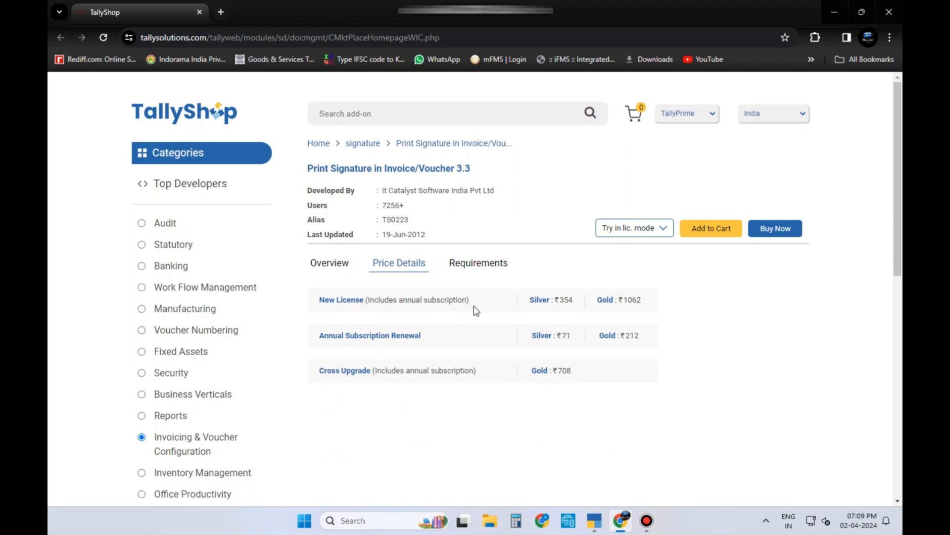
pyautogui.click(634, 232)
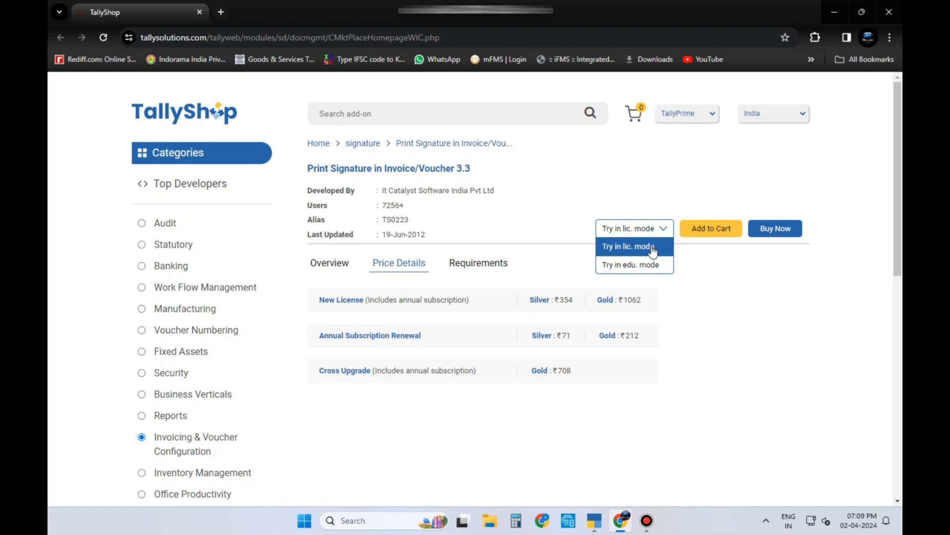
# Step: Choose Try in licence mode, sign in with the Tally.NET ID and password, then return to TallyPrime
pyautogui.click(652, 248)
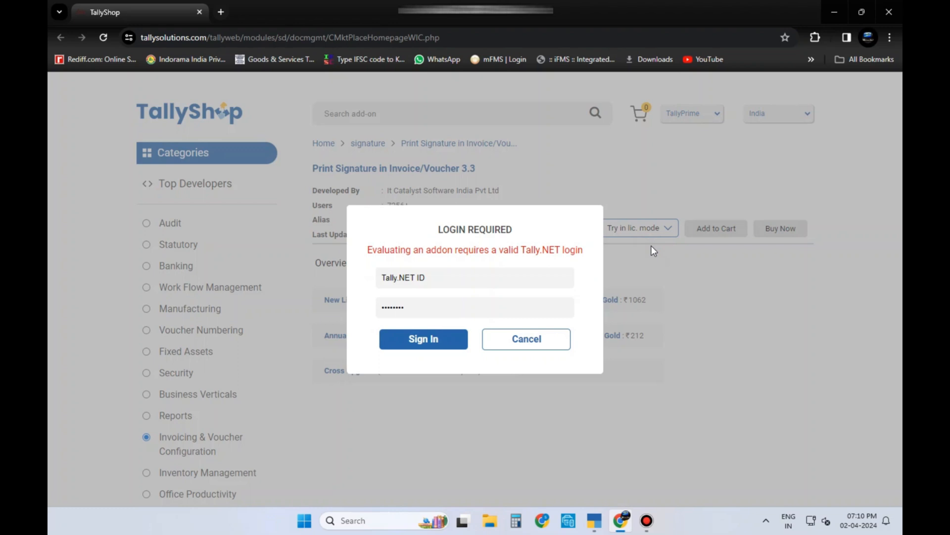
pyautogui.click(460, 278)
pyautogui.write('...')
pyautogui.click(457, 309)
pyautogui.write('...')
pyautogui.click(418, 339)
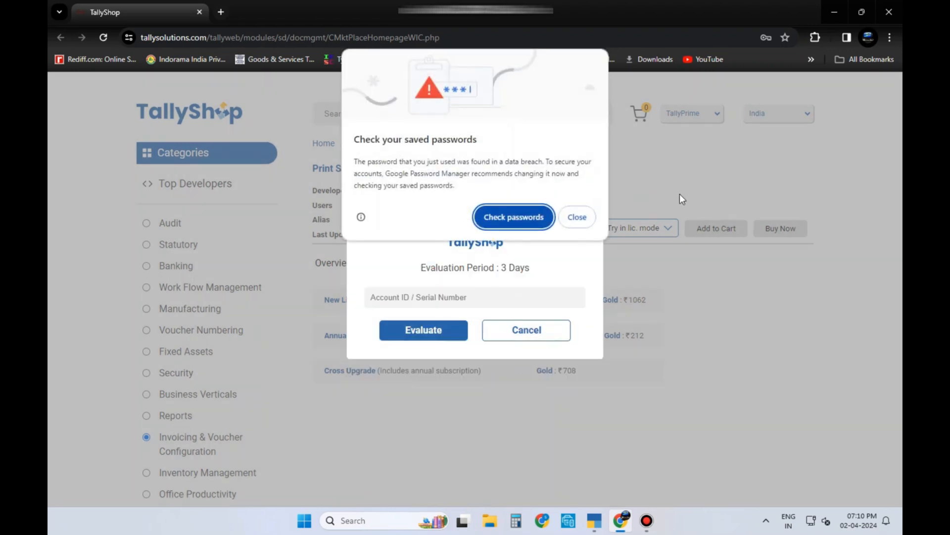
pyautogui.click(577, 217)
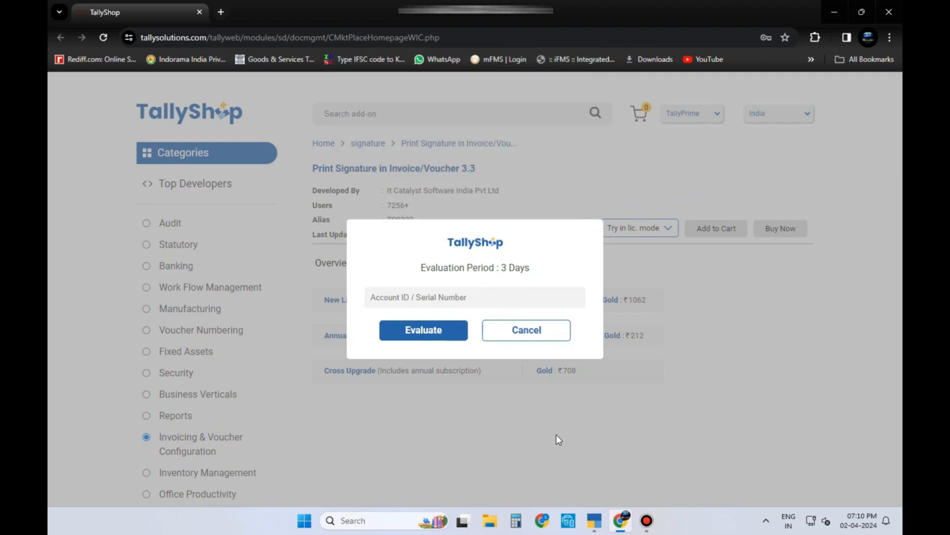
pyautogui.click(595, 521)
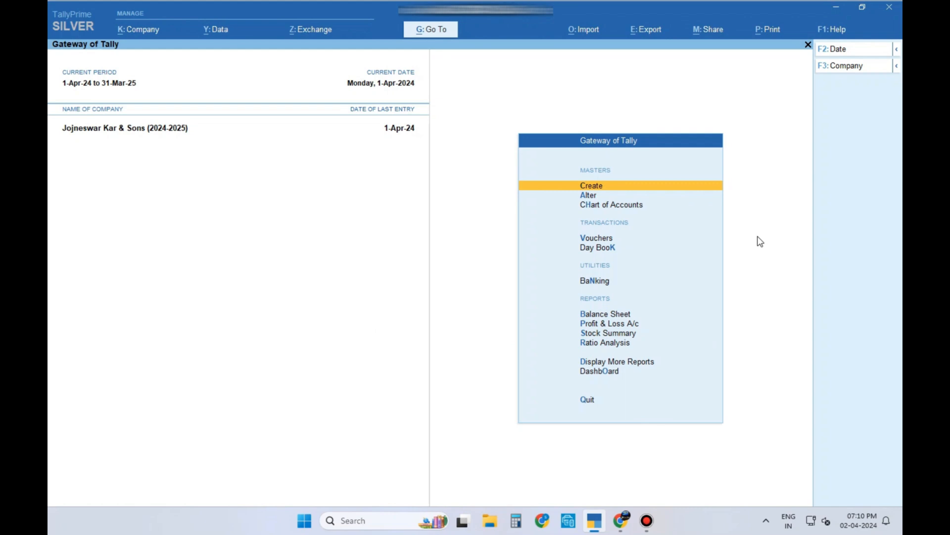
# Step: Open License Information via Help > Settings > License to find the serial number
pyautogui.click(837, 29)
pyautogui.press('Down')
pyautogui.press('Down')
pyautogui.press('Down')
pyautogui.press('Down')
pyautogui.press('Down')
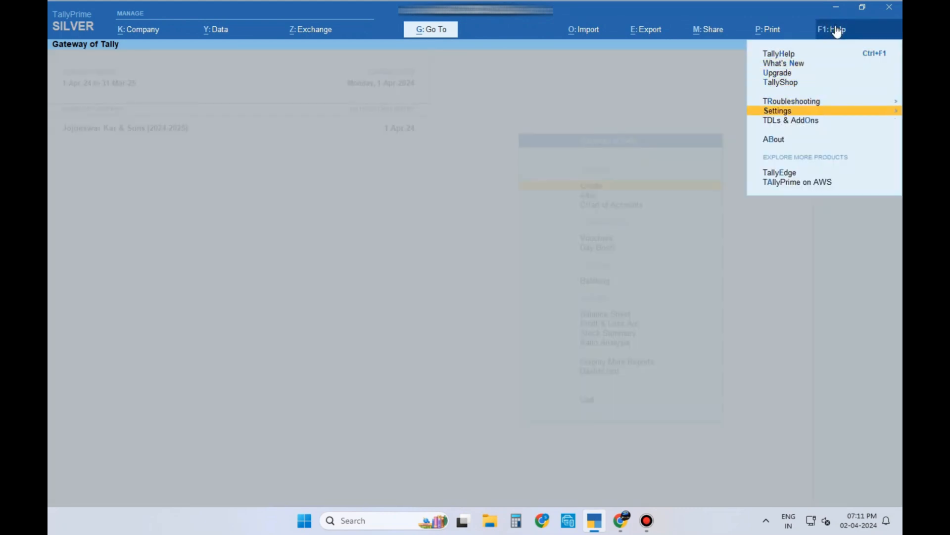
pyautogui.press('Return')
pyautogui.press('Return')
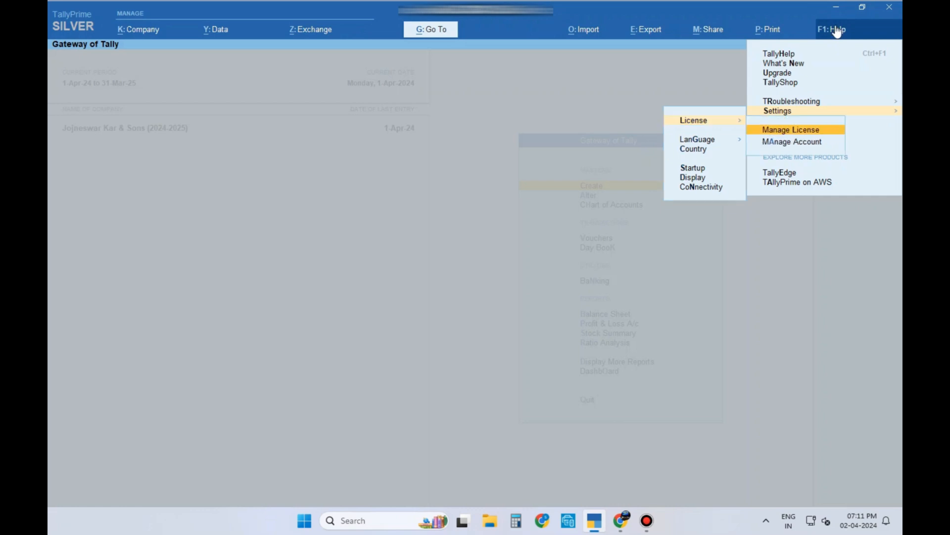
pyautogui.press('Return')
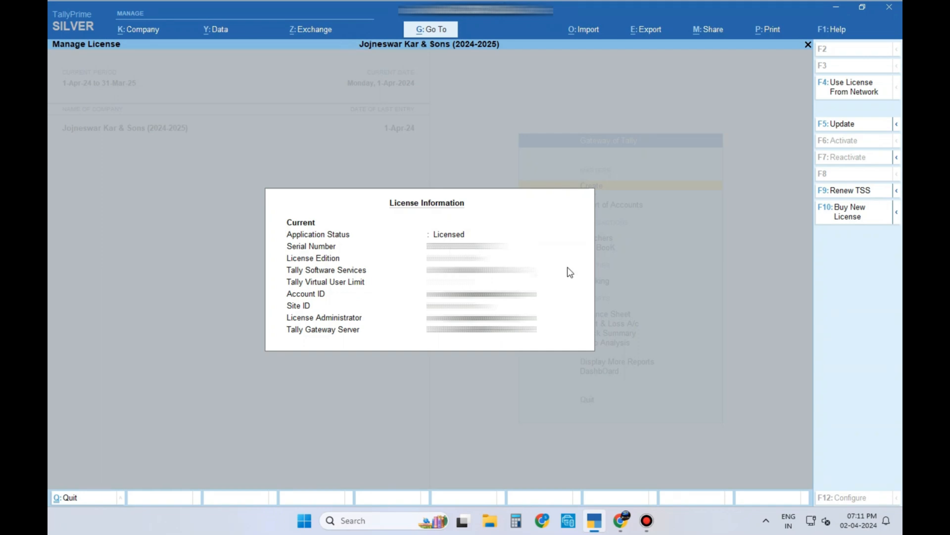
# Step: Paste the licence serial number into TallyShop's Account ID / Serial Number field
pyautogui.hotkey('alt', 'Tab')
pyautogui.click(499, 301)
pyautogui.hotkey('ctrl', 'v')
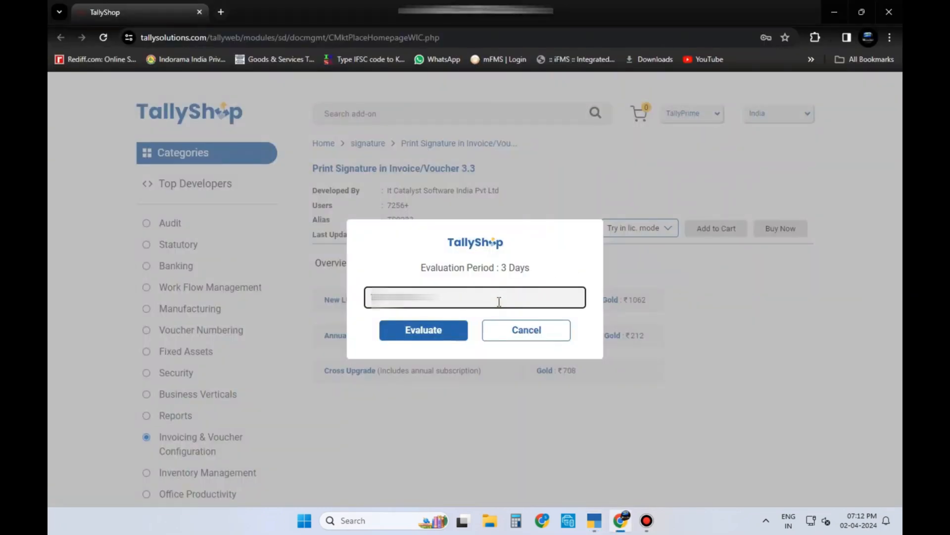
# Step: Start the add-on's 3-day evaluation and acknowledge the licence-added confirmation
pyautogui.click(425, 329)
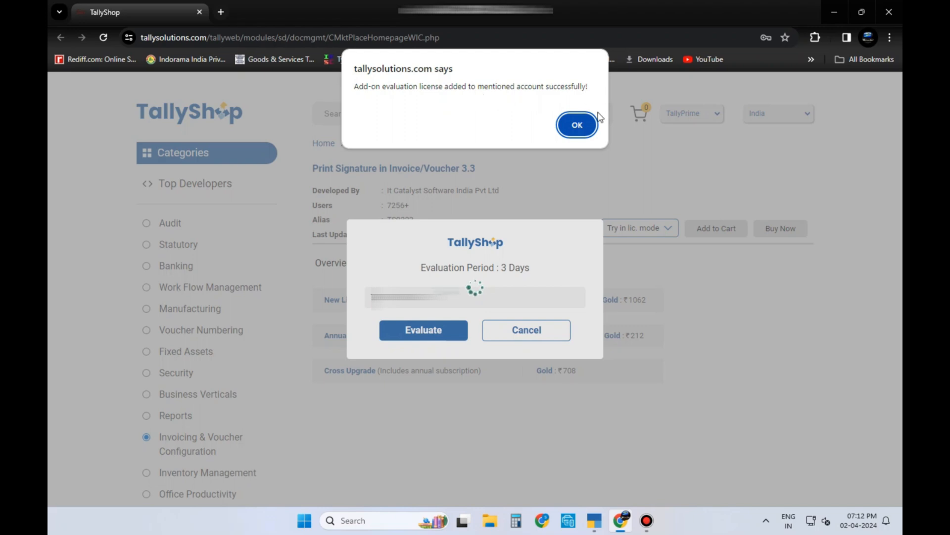
pyautogui.click(586, 124)
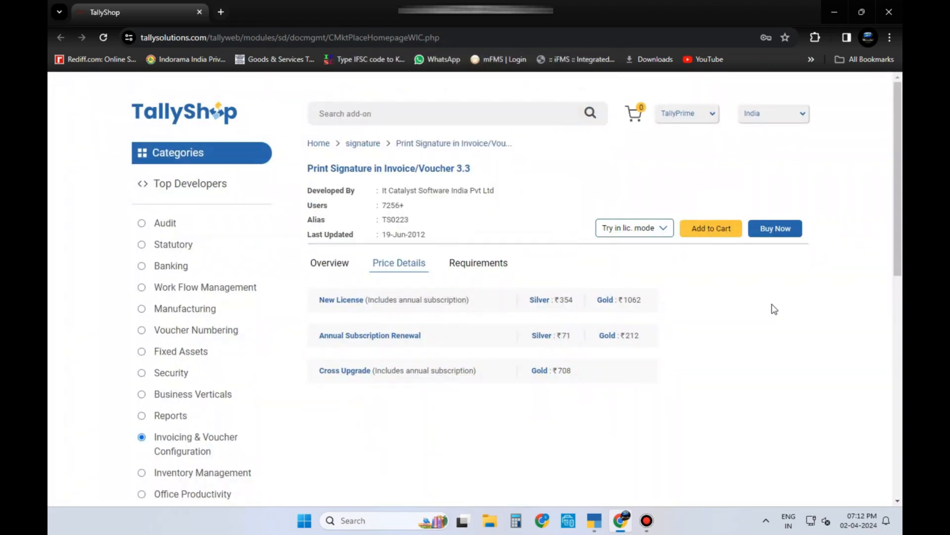
# Step: Minimise the browser and open Update License under Help > Settings > License
pyautogui.click(834, 12)
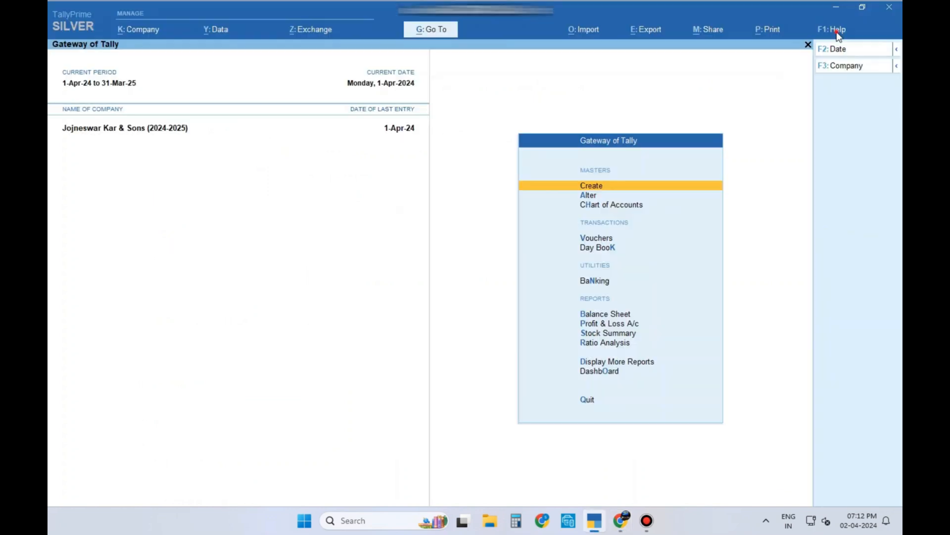
pyautogui.click(835, 31)
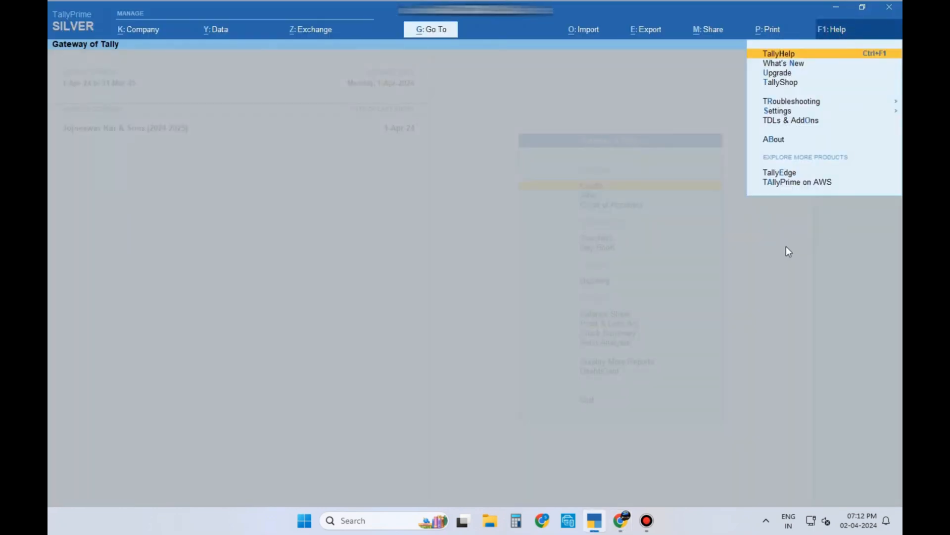
pyautogui.press('Down')
pyautogui.press('Down')
pyautogui.press('Down')
pyautogui.press('Down')
pyautogui.press('Down')
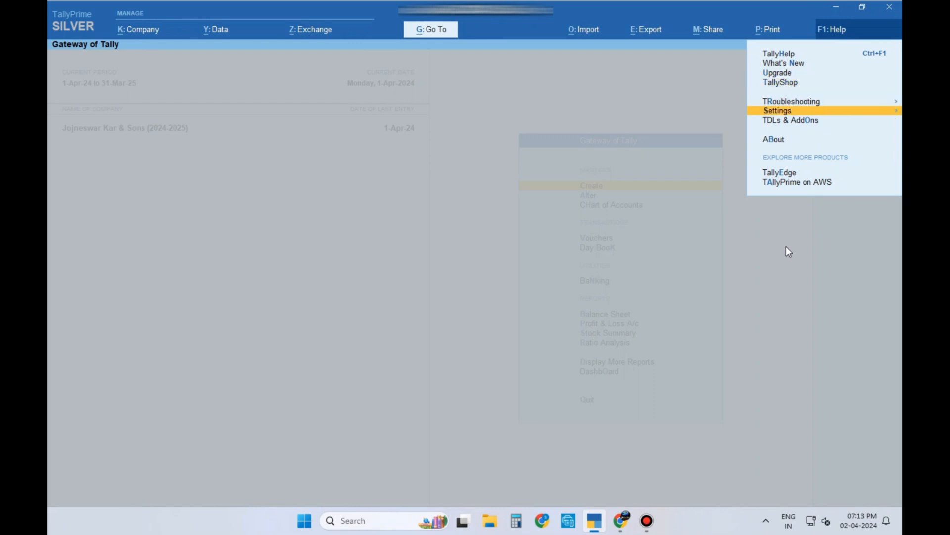
pyautogui.press('Return')
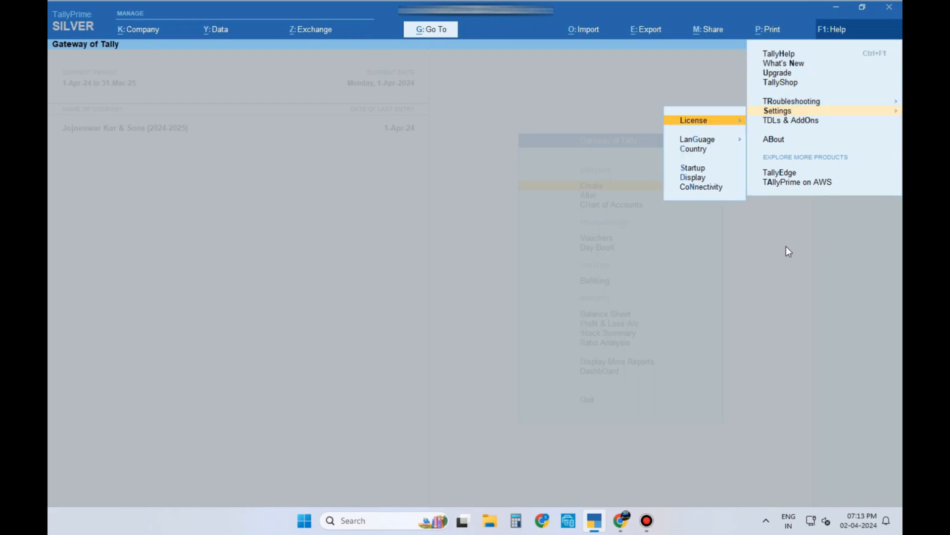
pyautogui.press('Return')
pyautogui.press('Return')
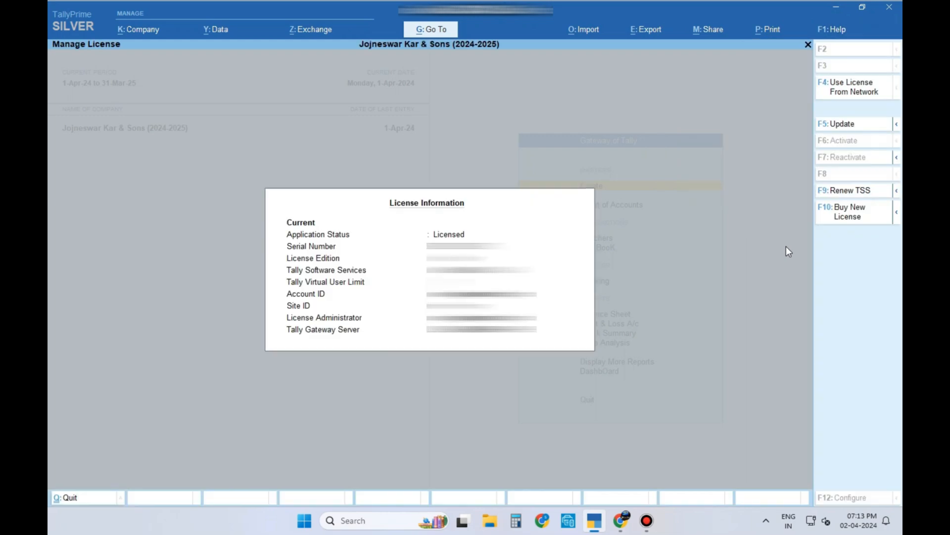
pyautogui.click(860, 128)
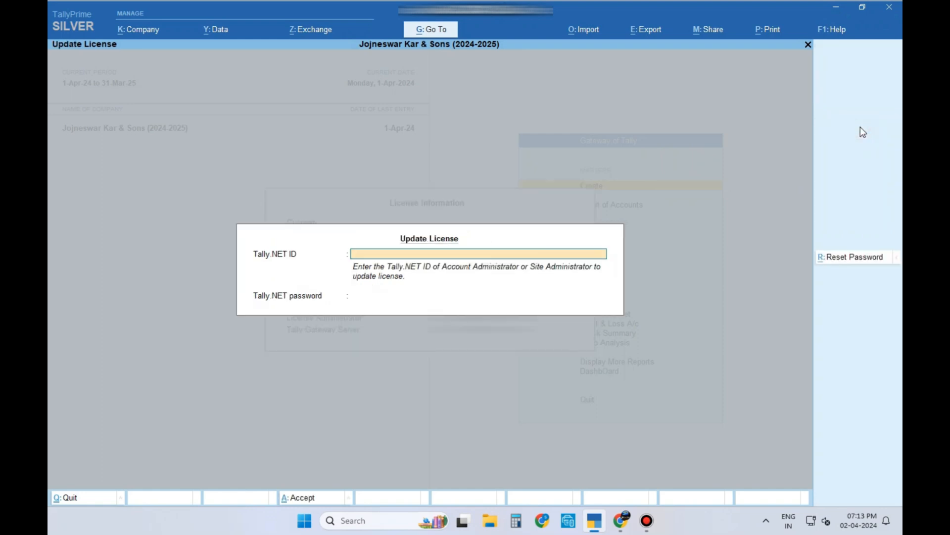
# Step: Enter the administrator's Tally.NET ID and password to update the licence successfully
pyautogui.write('...')
pyautogui.press('Return')
pyautogui.write('*********')
pyautogui.press('Return')
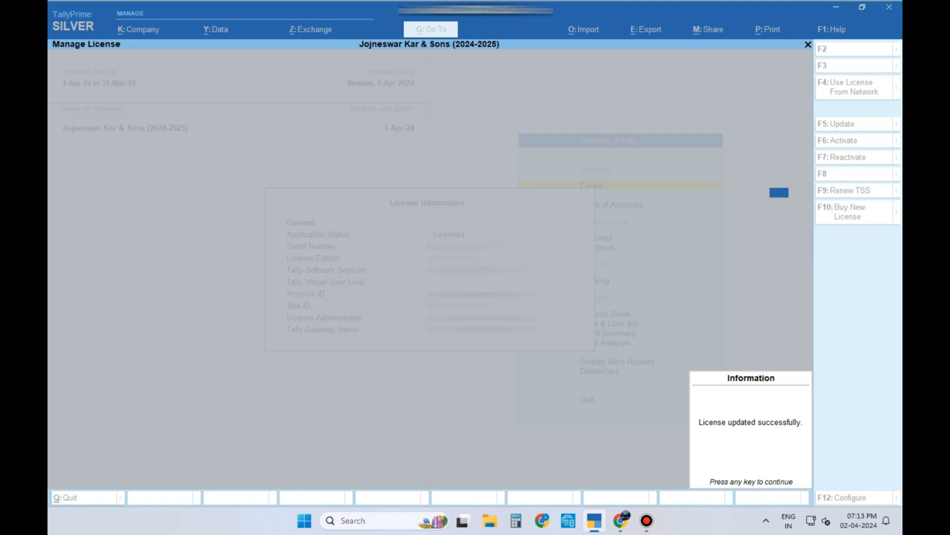
# Step: Restart TallyPrime, dismiss the TDL warning, and load the 2024-2025 company from its data folder
pyautogui.press('Return')
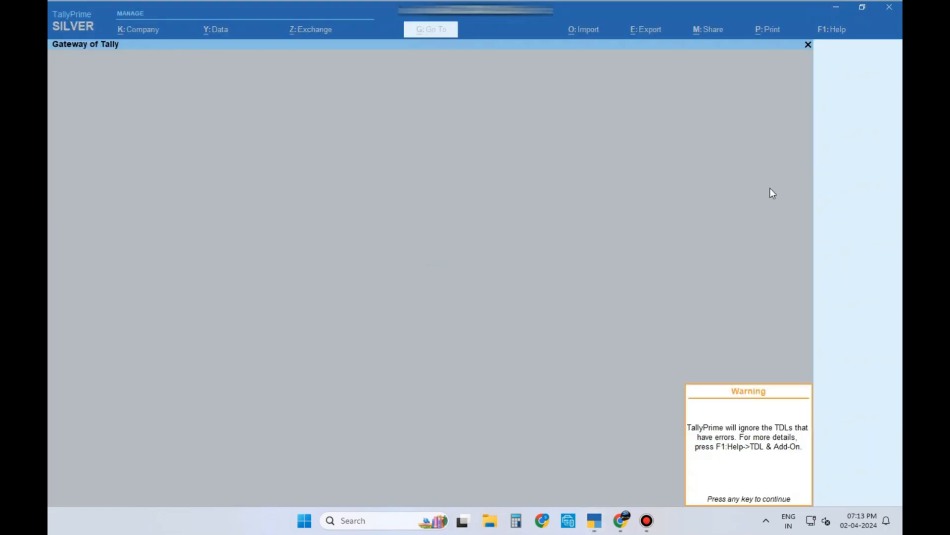
pyautogui.press('Return')
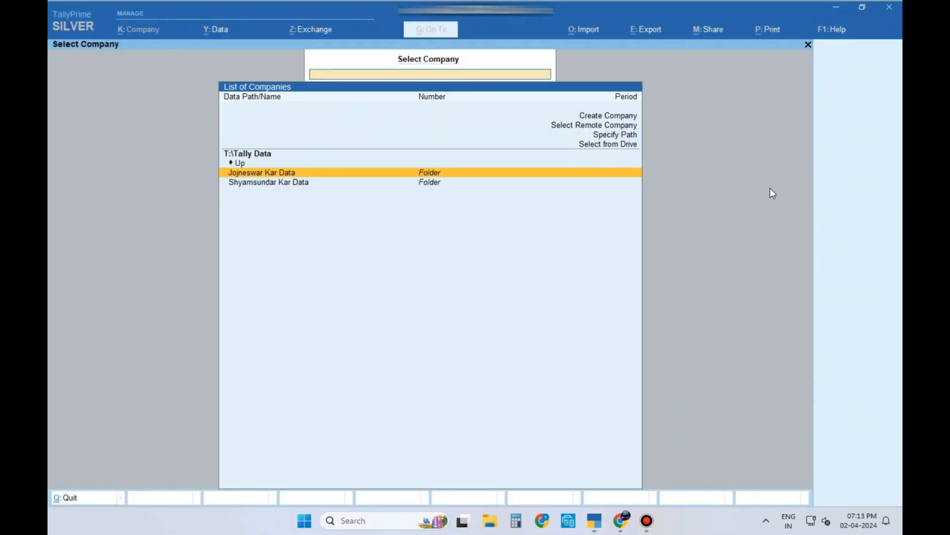
pyautogui.press('Return')
pyautogui.press('Down')
pyautogui.press('Down')
pyautogui.press('Down')
pyautogui.press('Down')
pyautogui.press('Down')
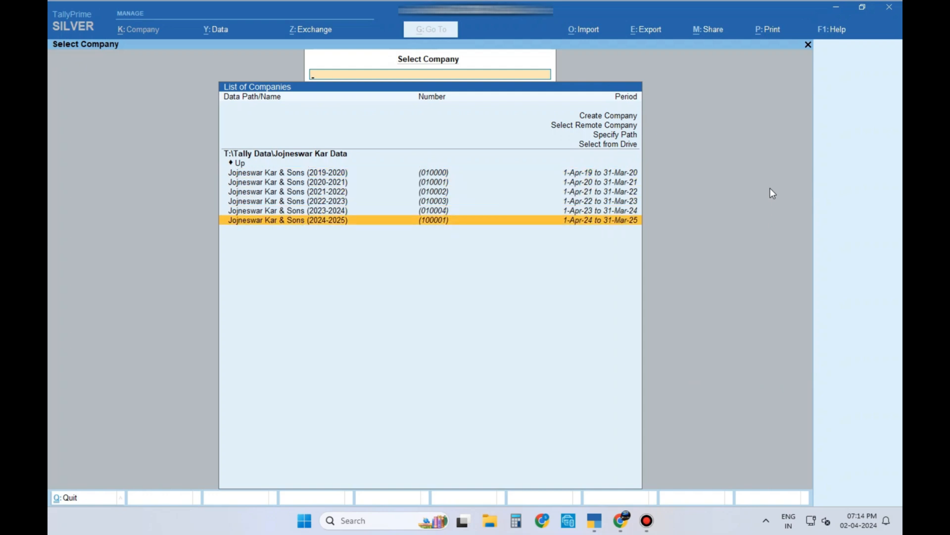
pyautogui.press('Return')
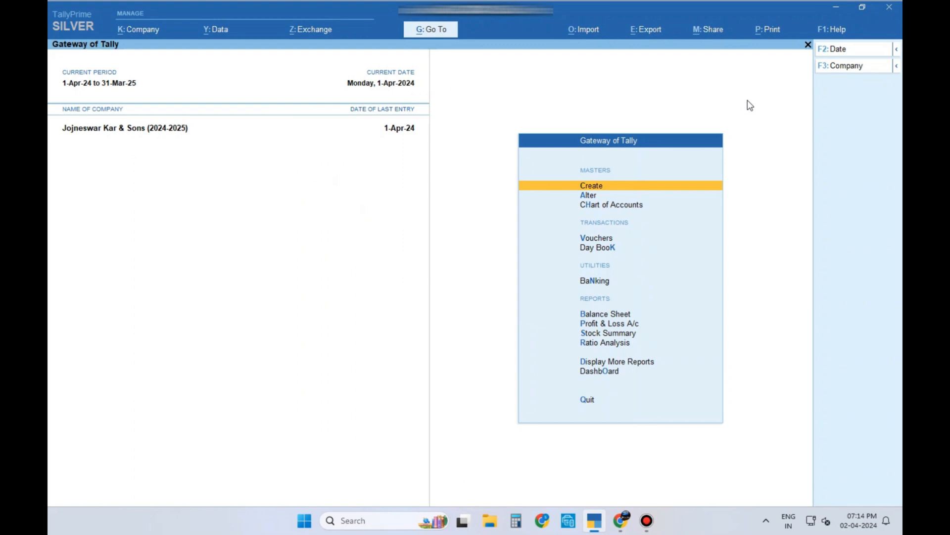
# Step: Open TDL Management through Help > TDLs & AddOns to check which signature TDLs loaded
pyautogui.click(834, 32)
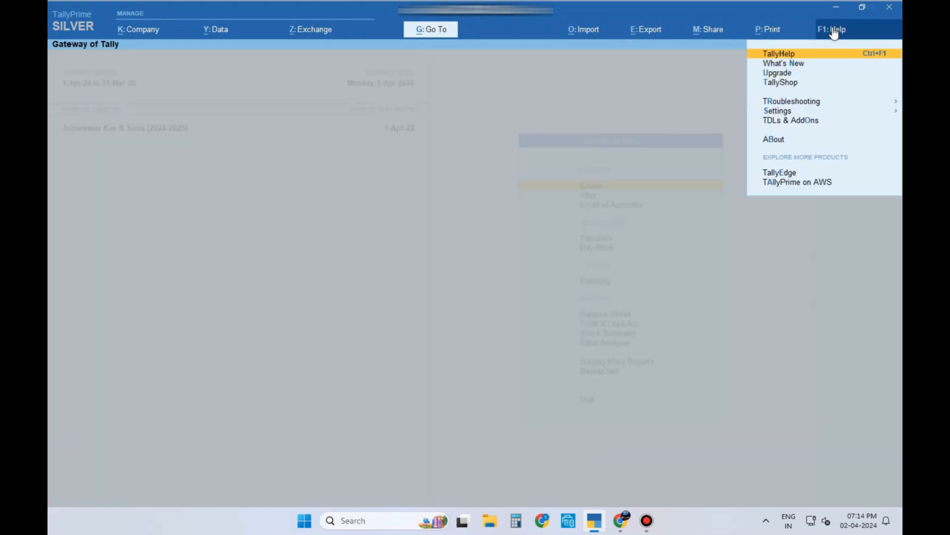
pyautogui.press('Down')
pyautogui.press('Down')
pyautogui.press('Down')
pyautogui.press('Down')
pyautogui.press('Down')
pyautogui.press('Down')
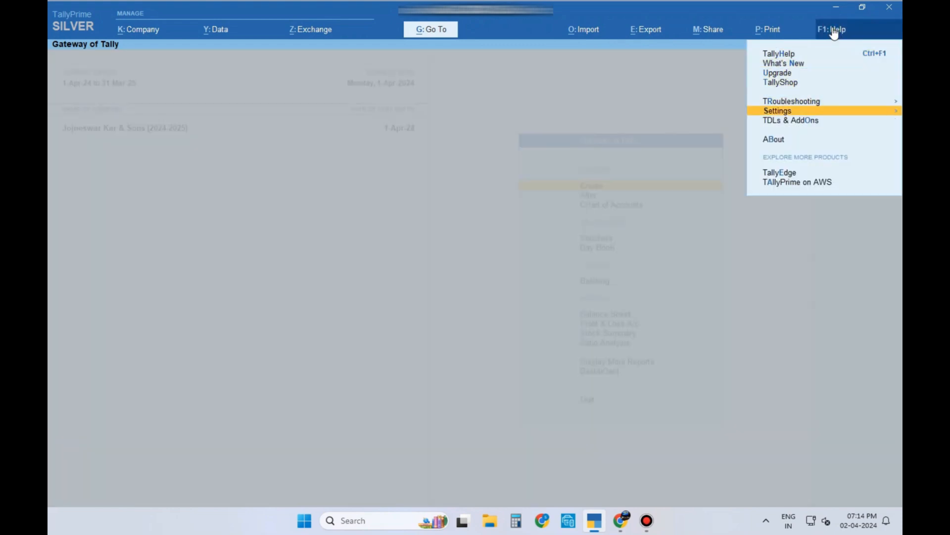
pyautogui.press('Return')
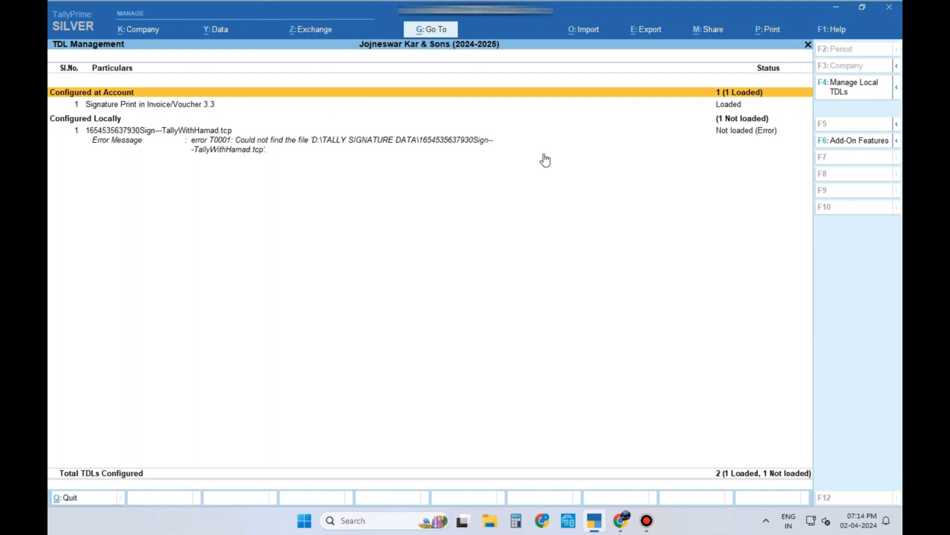
# Step: In Manage Local TDLs, try reselecting the local signature TDL file, then back out
pyautogui.click(864, 91)
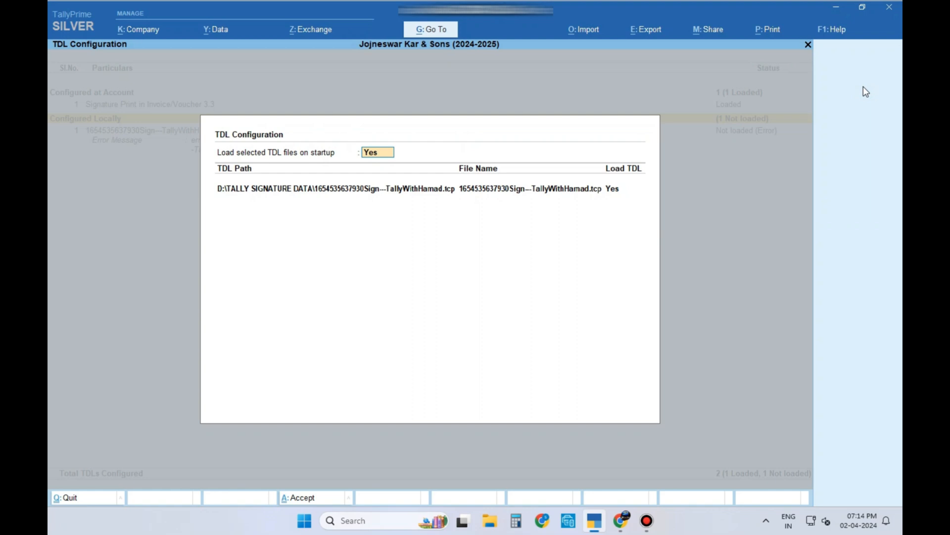
pyautogui.press('Return')
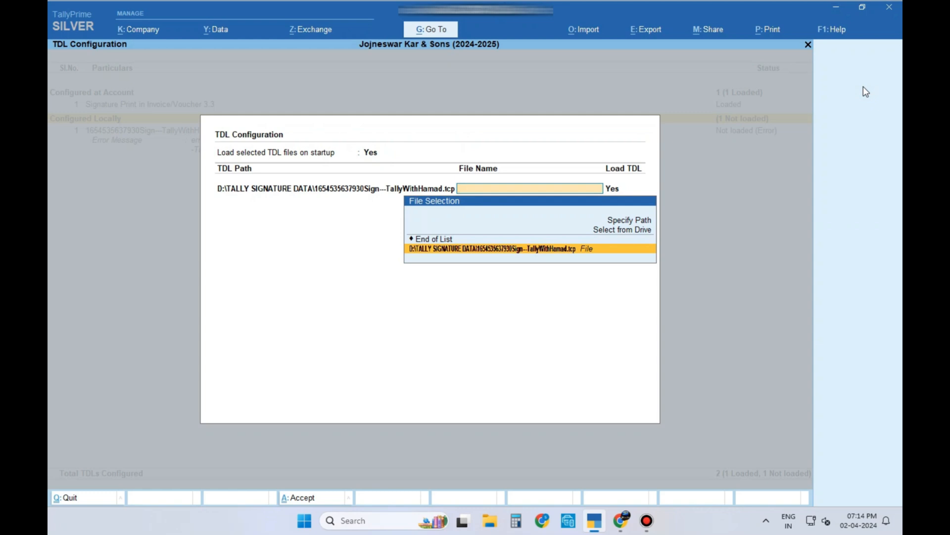
pyautogui.press('BackSpace')
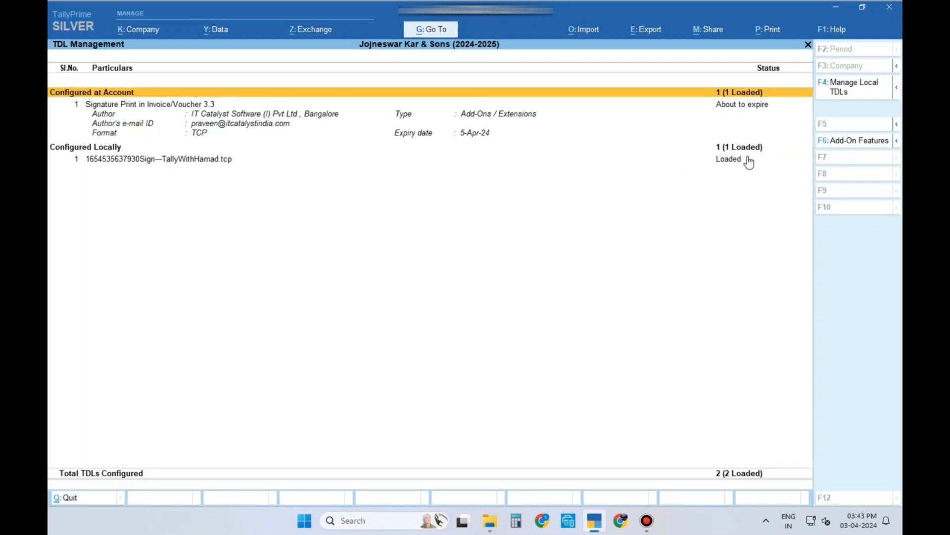
# Step: Clear the local TDL file name by choosing End of List in Manage Local TDLs
pyautogui.click(849, 87)
pyautogui.press('Return')
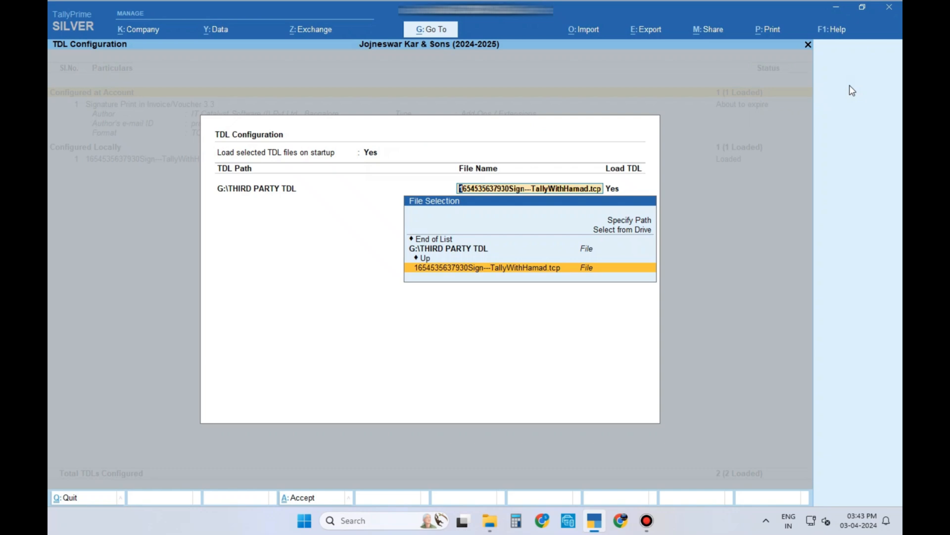
pyautogui.press('Up')
pyautogui.press('Up')
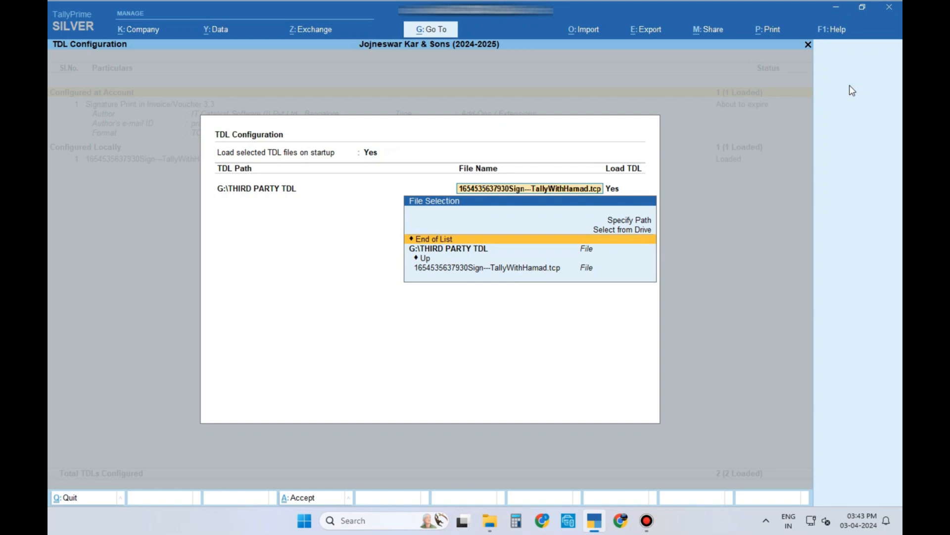
pyautogui.press('Return')
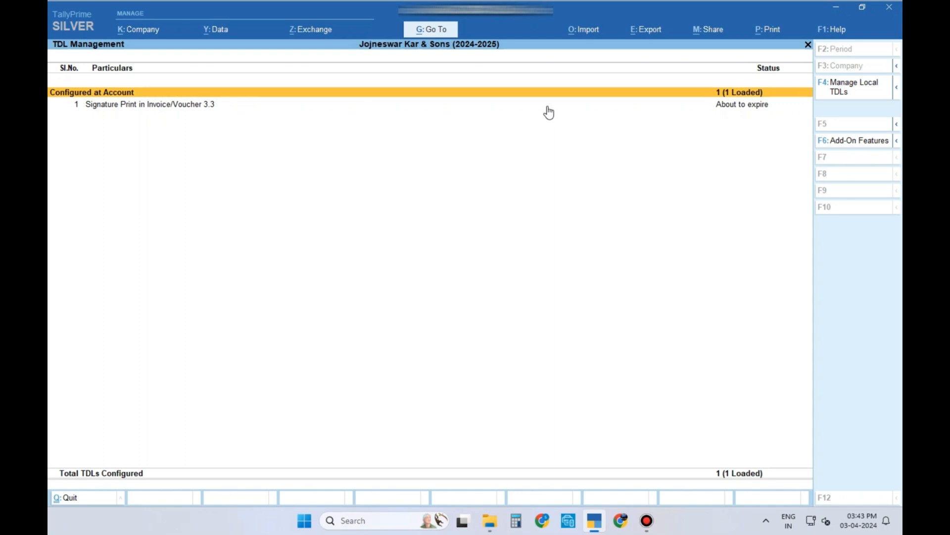
# Step: Expand the Signature Print in Invoice/Voucher 3.3 row to see its 5-Apr-24 expiry
pyautogui.click(548, 106)
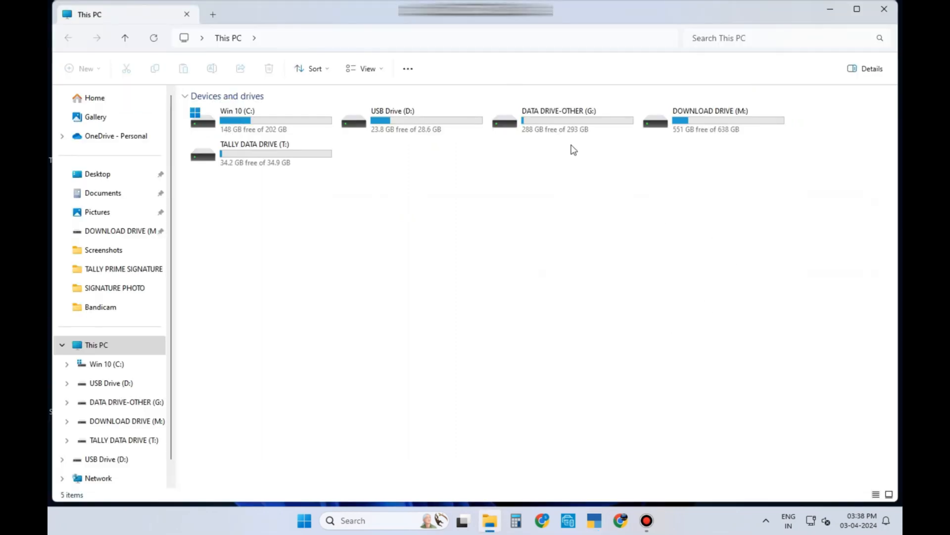
# Step: Open G:\SIGNATURE PHOTO in File Explorer and snap the window to the right half
pyautogui.click(568, 123)
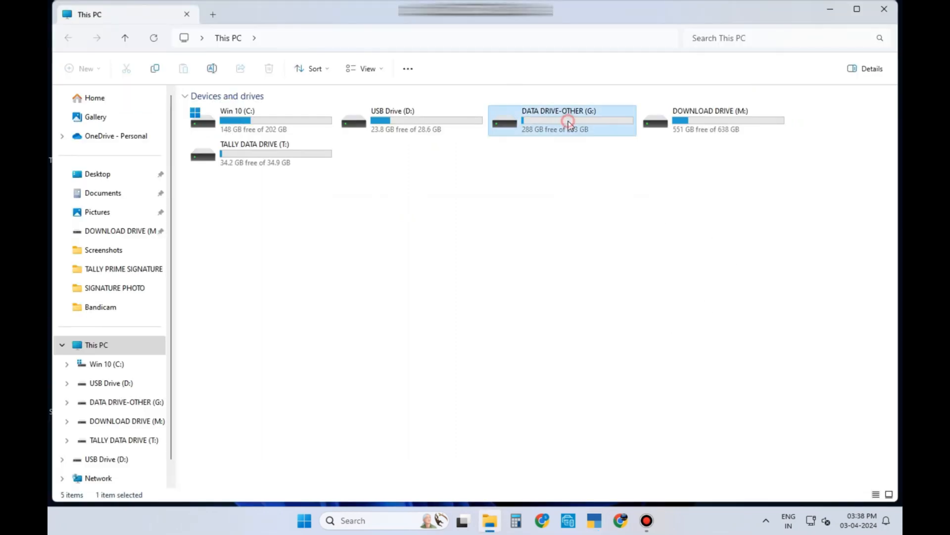
pyautogui.doubleClick(569, 123)
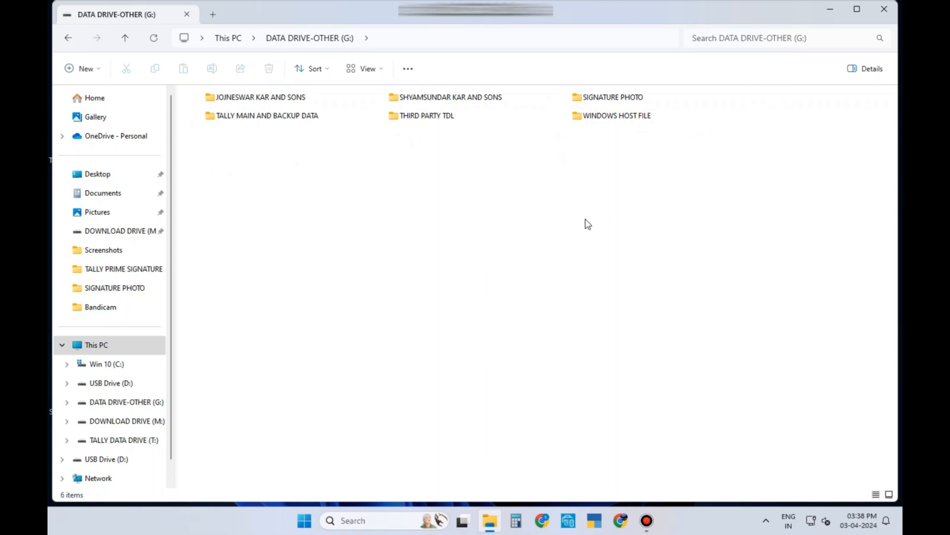
pyautogui.click(614, 99)
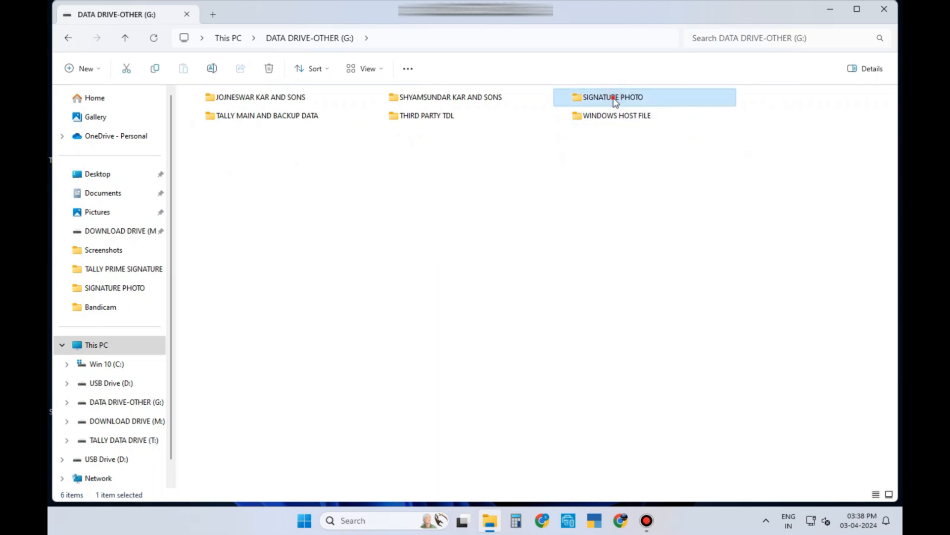
pyautogui.doubleClick(615, 99)
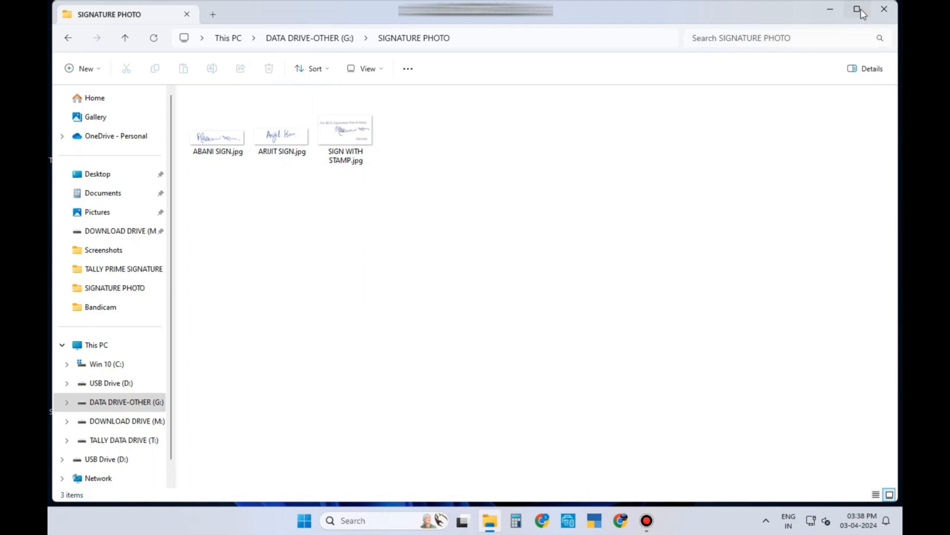
pyautogui.moveTo(861, 8)
pyautogui.click(824, 39)
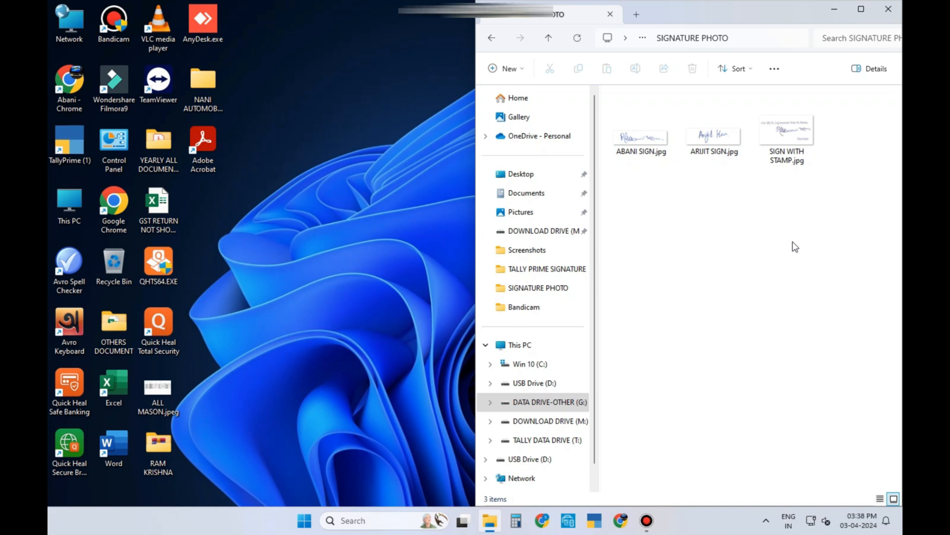
pyautogui.click(72, 203)
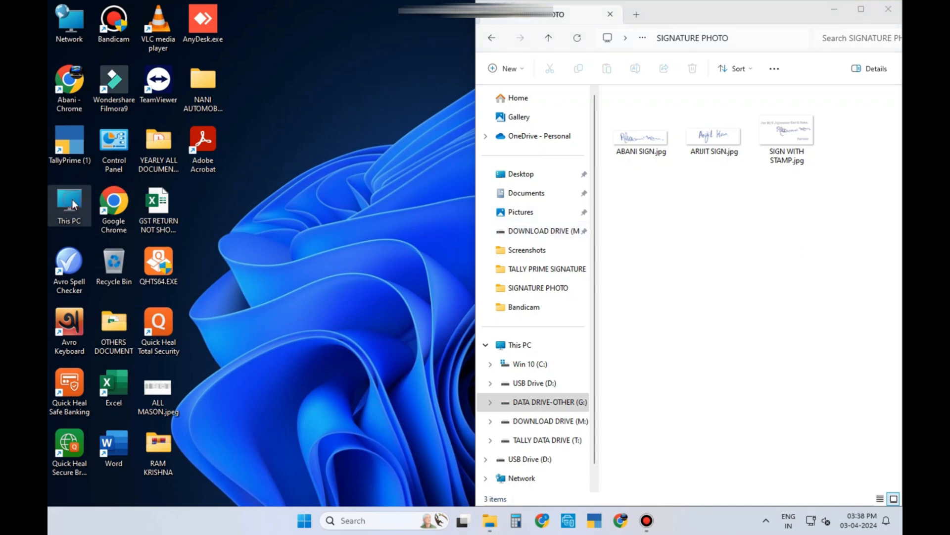
# Step: Open This PC in a second window snapped to the left half
pyautogui.doubleClick(72, 200)
pyautogui.moveTo(864, 11)
pyautogui.click(785, 43)
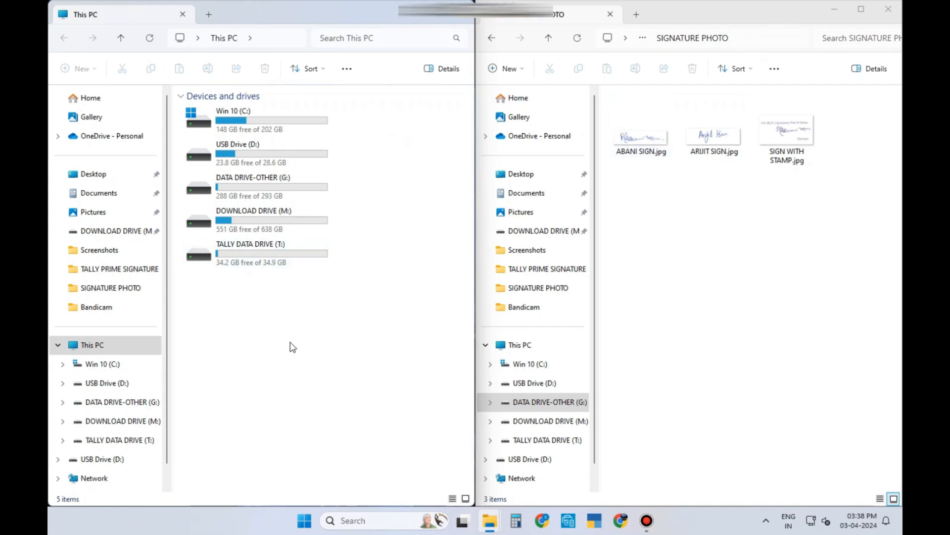
# Step: Browse to C:\Program Files\TallyPrime (1)\tdl, peek into its subfolder, then return to TallyPrime (1)
pyautogui.doubleClick(254, 119)
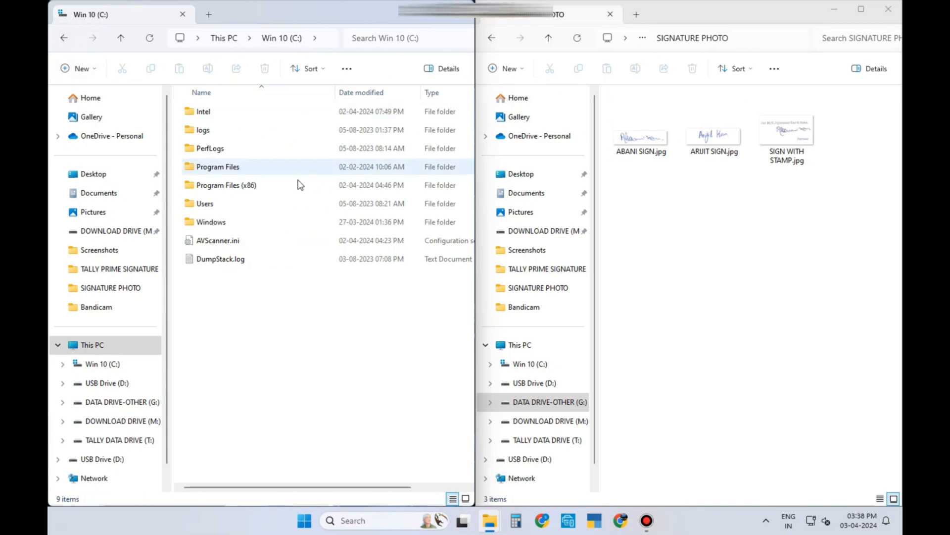
pyautogui.doubleClick(243, 167)
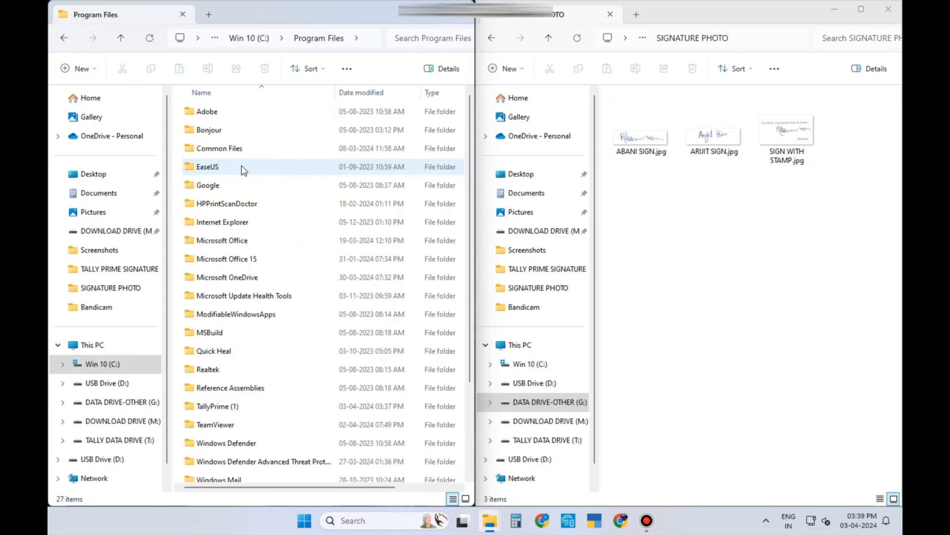
pyautogui.click(237, 406)
pyautogui.doubleClick(238, 406)
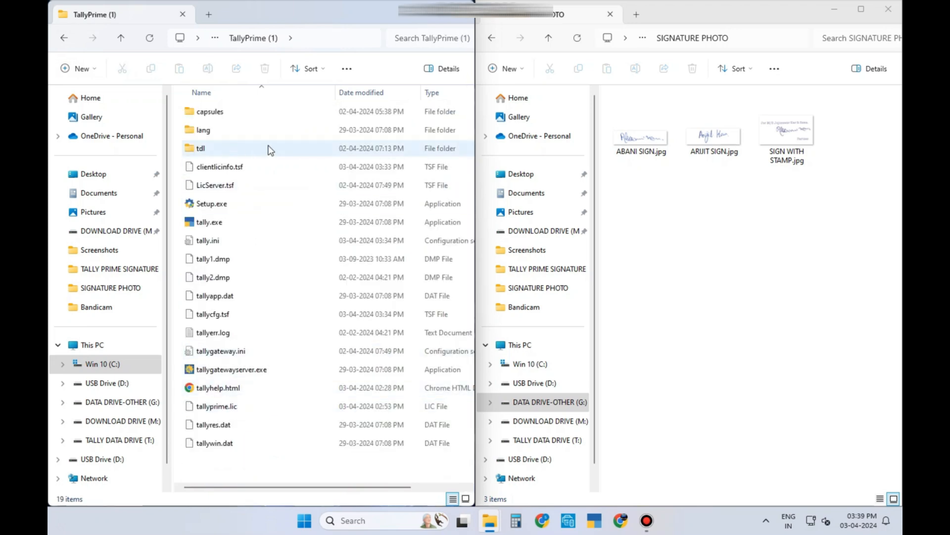
pyautogui.doubleClick(271, 149)
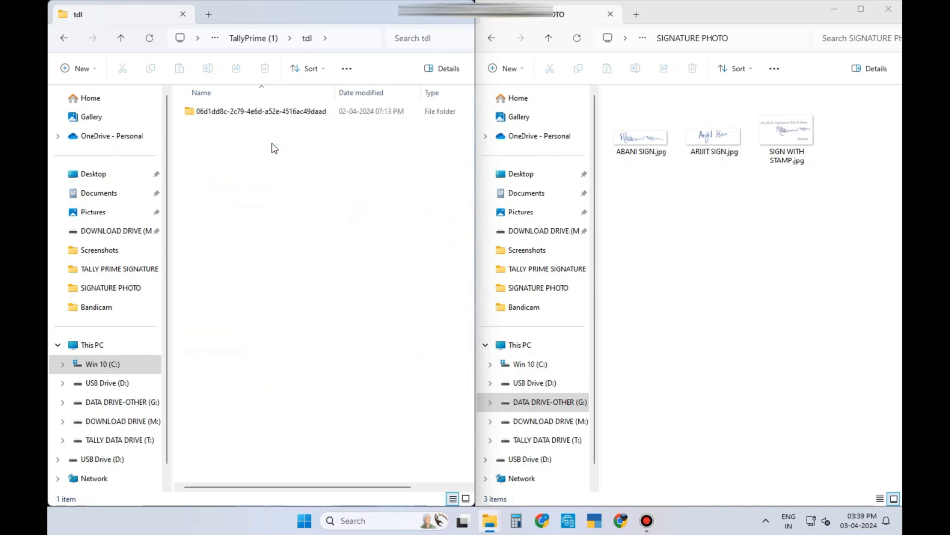
pyautogui.doubleClick(267, 112)
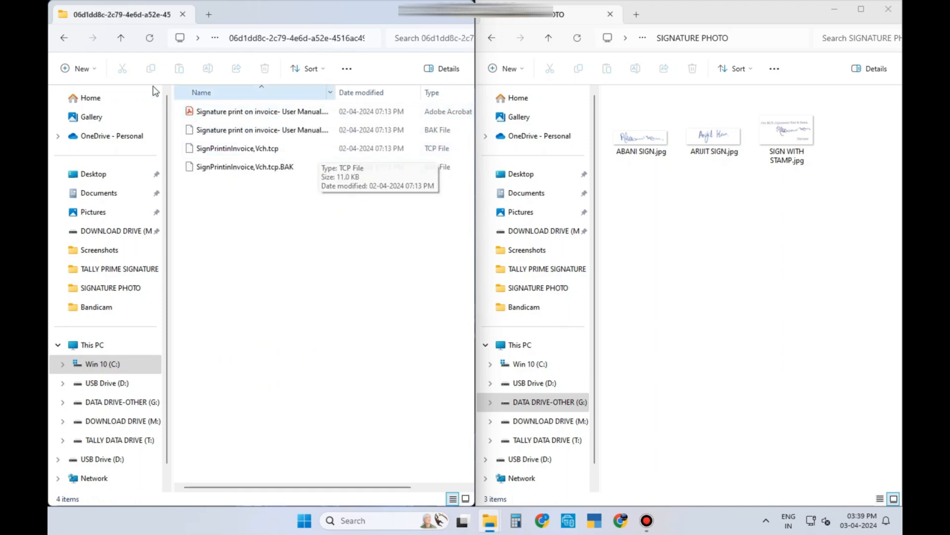
pyautogui.click(65, 39)
pyautogui.click(65, 38)
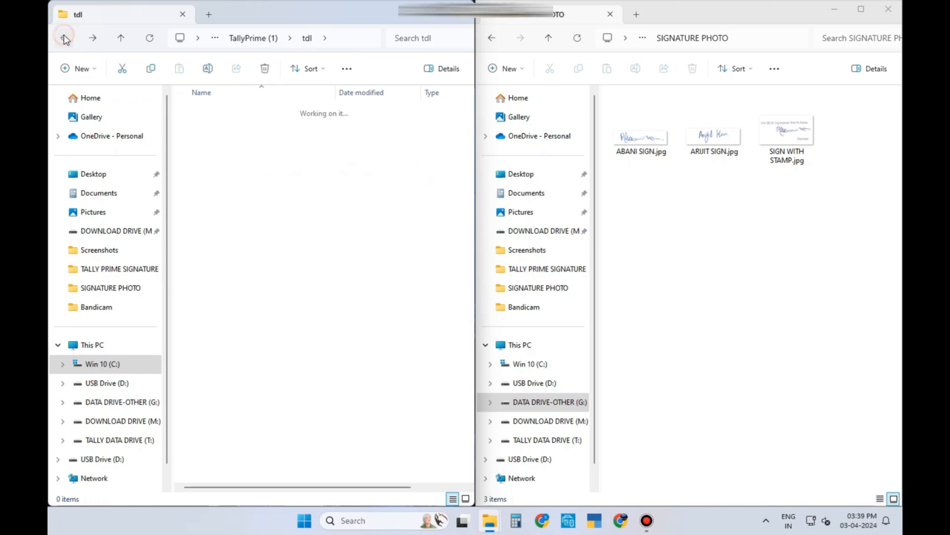
# Step: Create the first signatory's SIGNATURE folder in TallyPrime (1) and copy their signature JPG into it
pyautogui.click(317, 468)
pyautogui.click(78, 68)
pyautogui.click(87, 97)
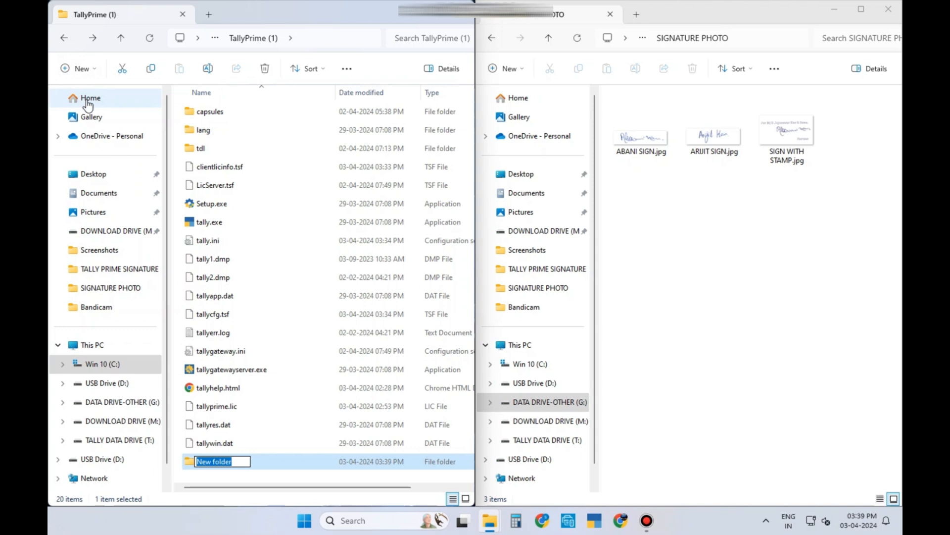
pyautogui.write('A')
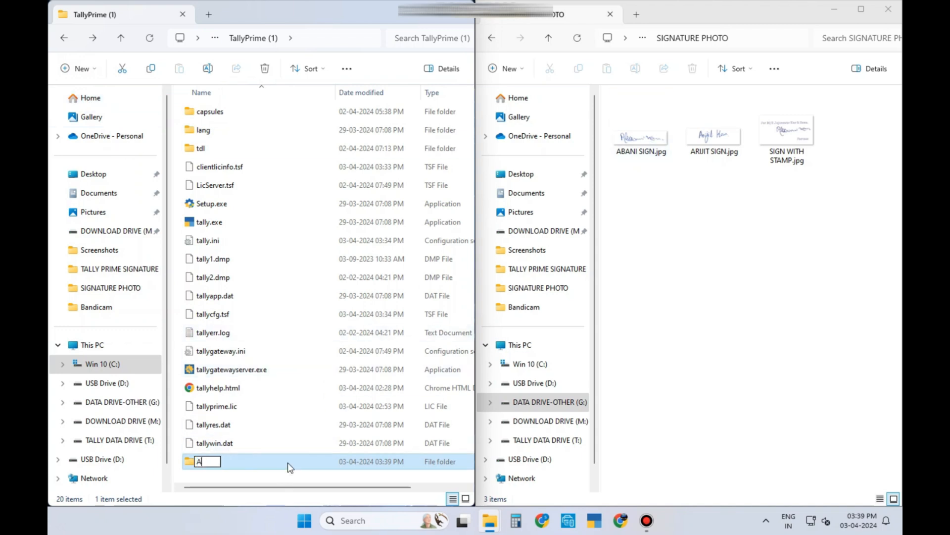
pyautogui.write('BANI SIGNATURE')
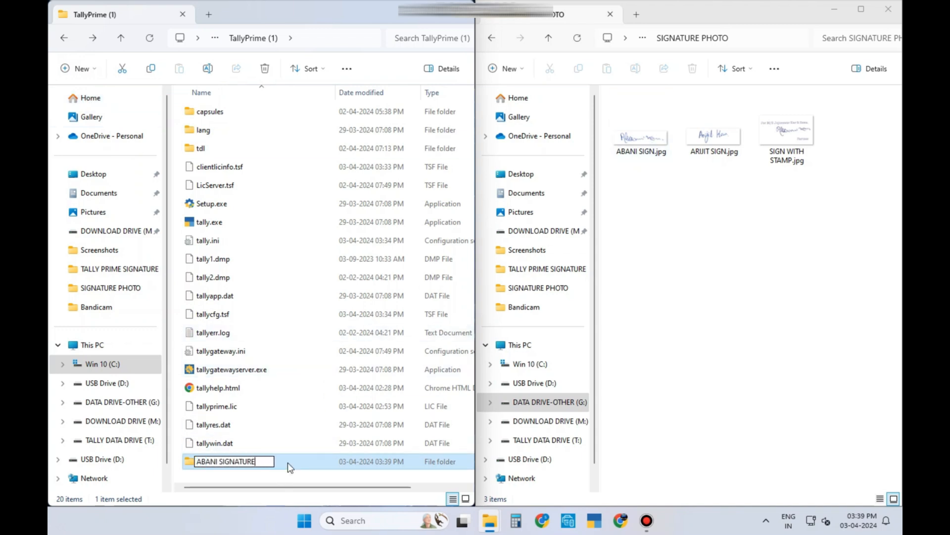
pyautogui.press('Return')
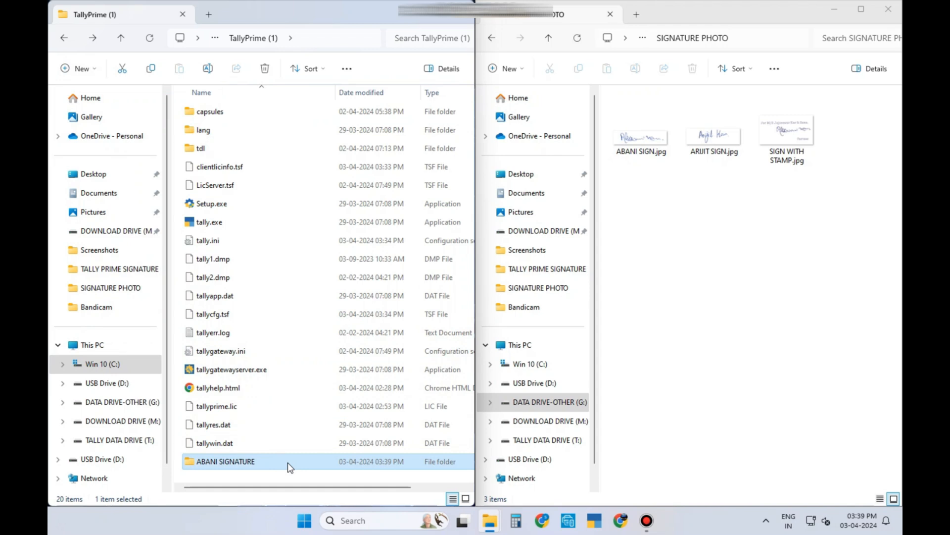
pyautogui.doubleClick(288, 464)
pyautogui.moveTo(642, 135)
pyautogui.mouseDown()
pyautogui.moveTo(238, 154)
pyautogui.moveTo(272, 166)
pyautogui.mouseUp()
pyautogui.click(63, 38)
# Step: Create the second signatory's SIGNATURE folder and copy their signature JPG into it
pyautogui.click(78, 68)
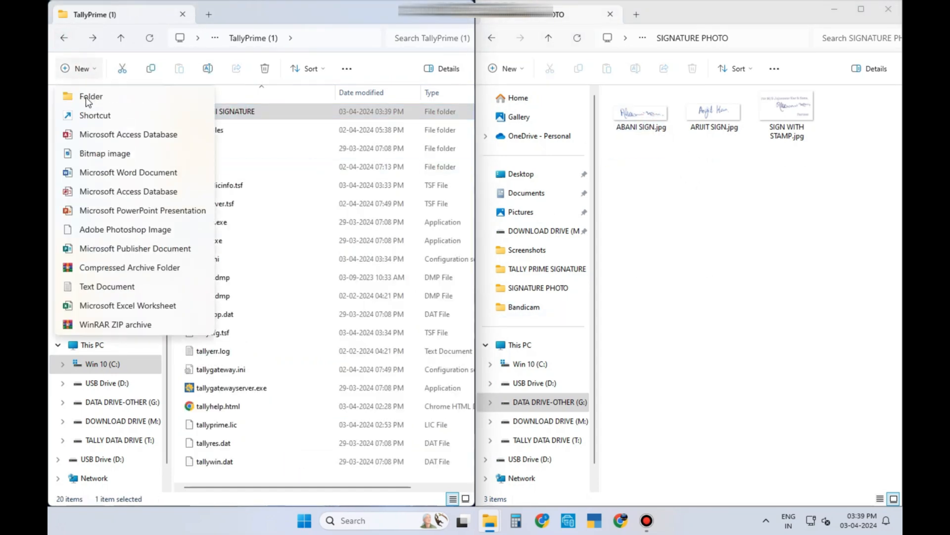
pyautogui.click(89, 95)
pyautogui.write('ARIJIT SIGNATURE')
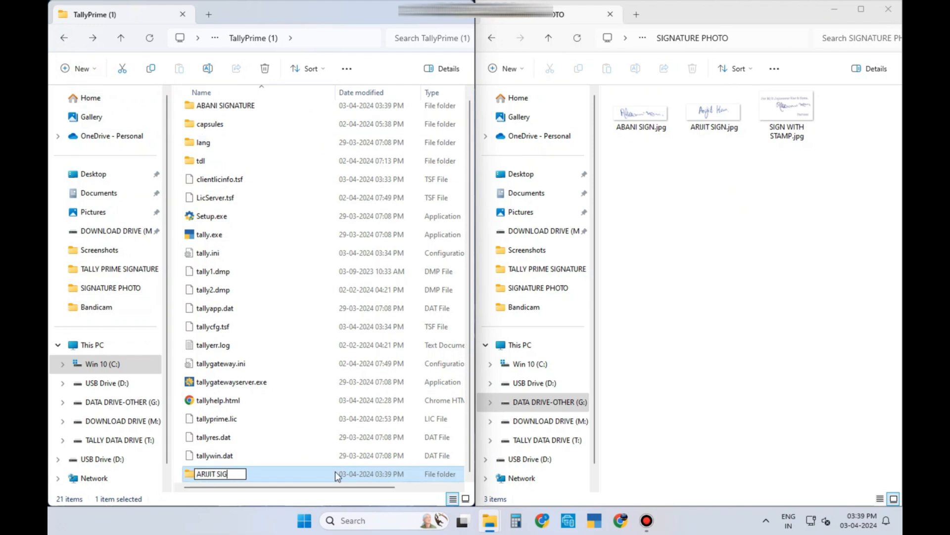
pyautogui.press('Return')
pyautogui.doubleClick(336, 471)
pyautogui.moveTo(737, 113); pyautogui.dragTo(262, 208)
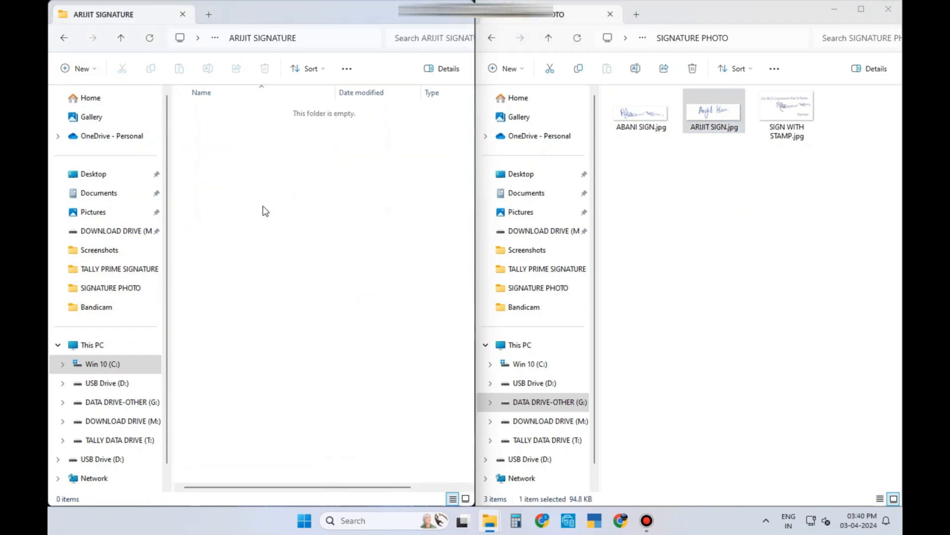
pyautogui.press('BackSpace')
# Step: Create a STAMP AND SIGNATURE folder and copy SIGN WITH STAMP.jpg into it
pyautogui.click(73, 70)
pyautogui.click(91, 93)
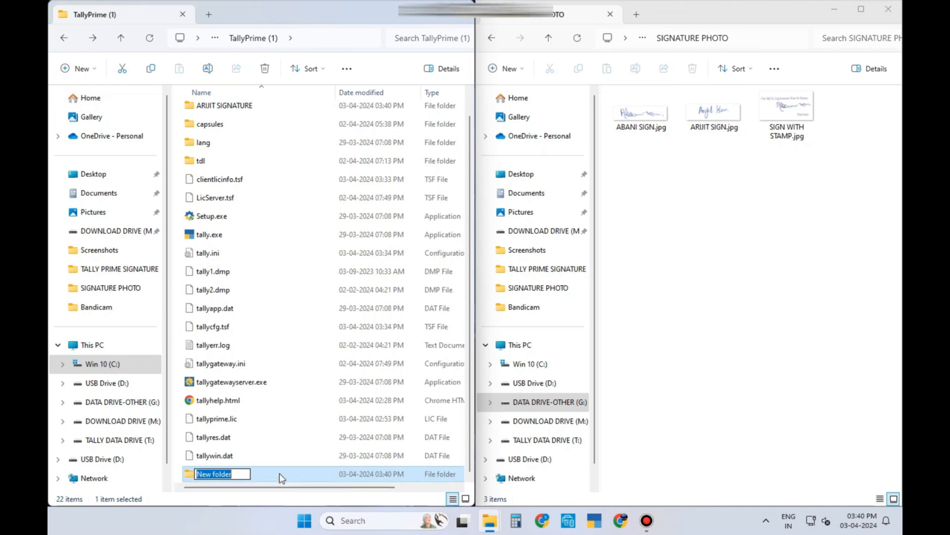
pyautogui.write('STAMP AND SIGNATURE')
pyautogui.press('Return')
pyautogui.doubleClick(279, 473)
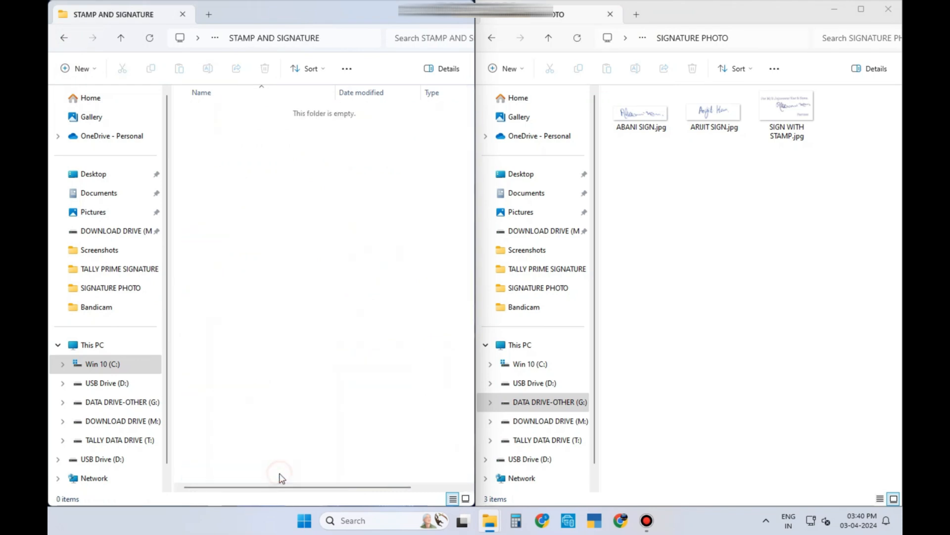
pyautogui.click(794, 117)
pyautogui.moveTo(794, 117); pyautogui.dragTo(225, 175)
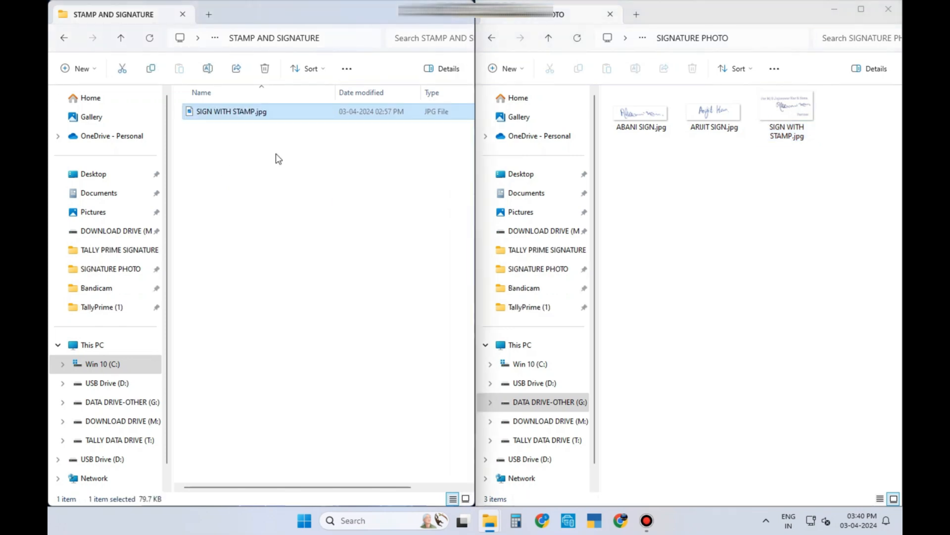
pyautogui.click(65, 40)
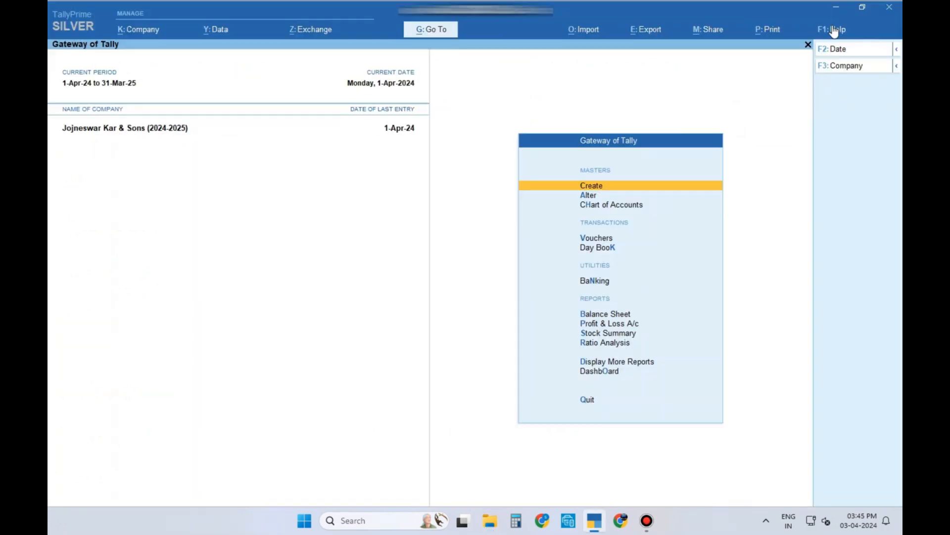
# Step: Open the signature TDL's Add-On Features from Help > TDLs & AddOns
pyautogui.click(830, 30)
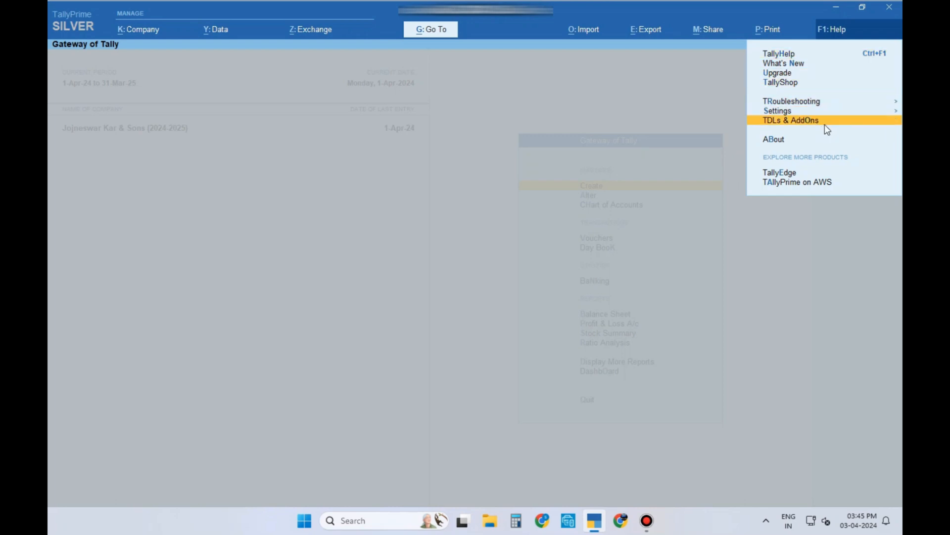
pyautogui.click(825, 123)
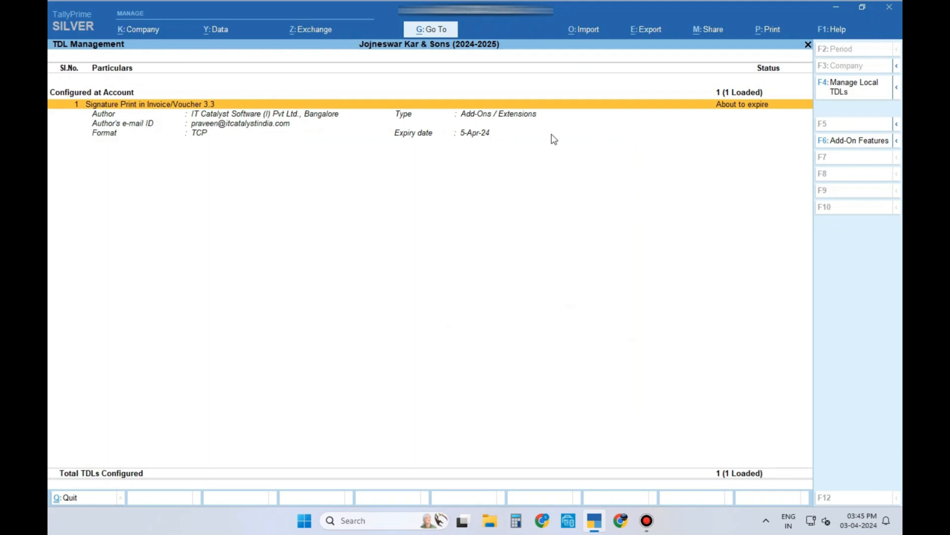
pyautogui.click(847, 143)
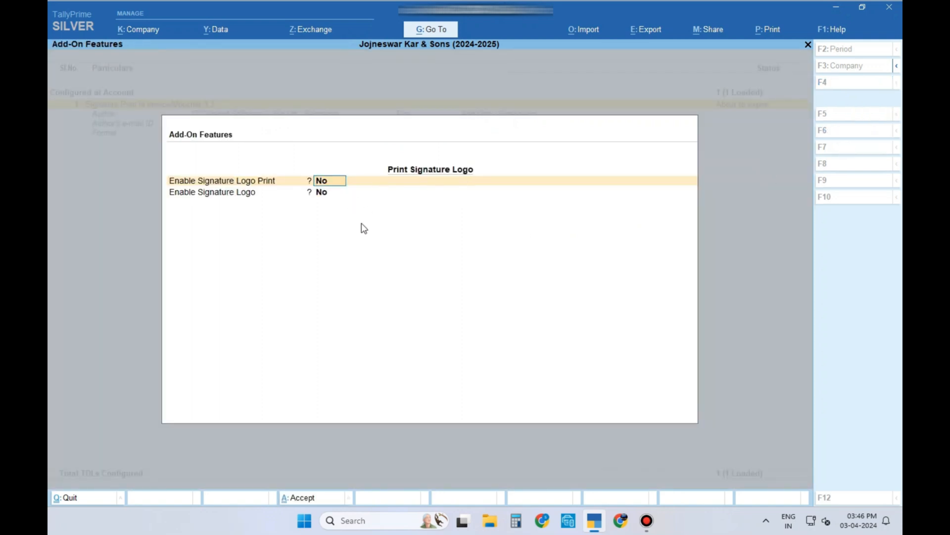
# Step: Set Enable Signature Logo Print and Enable Signature Logo to Yes, and enter the first signatory's name in row 1
pyautogui.write('y')
pyautogui.press('Return')
pyautogui.write('y')
pyautogui.press('Return')
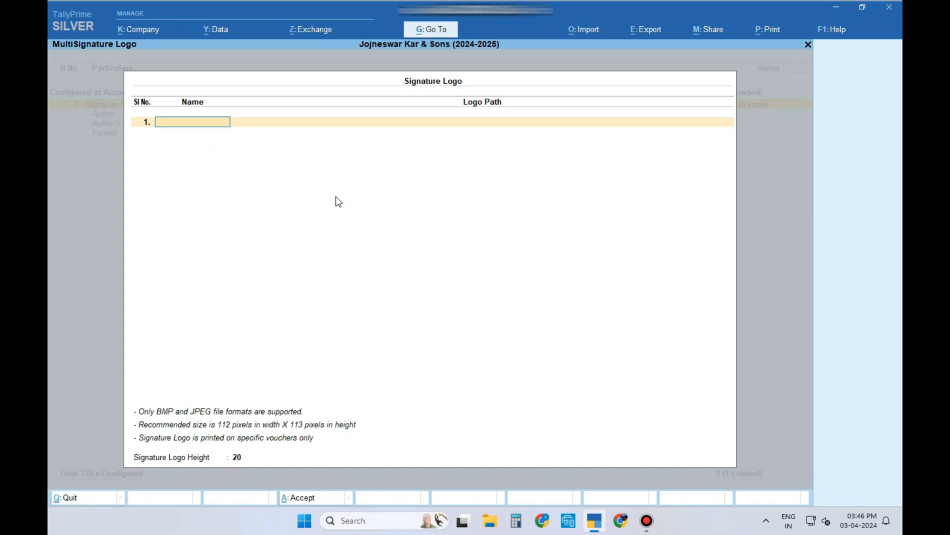
pyautogui.press('Return')
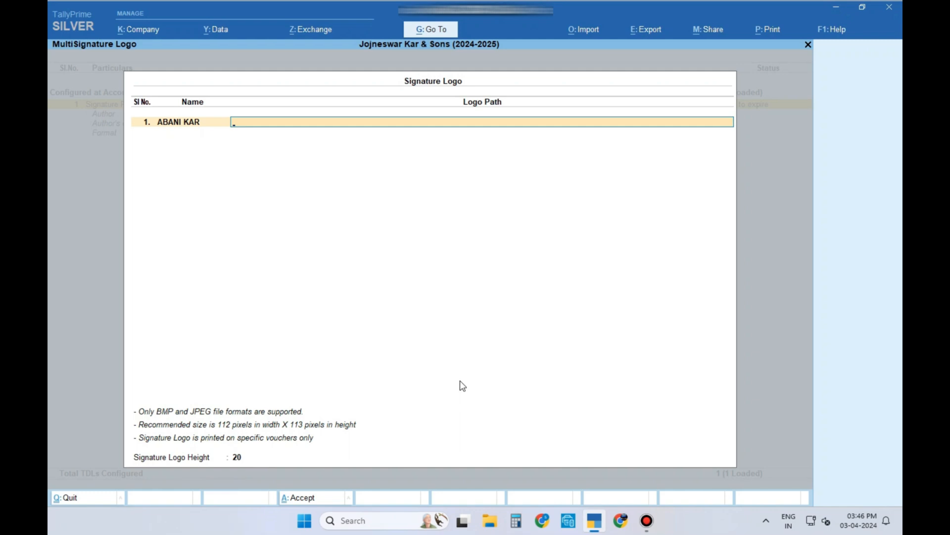
# Step: In File Explorer, copy the full path to ABANI SIGN.jpg from the first signature folder
pyautogui.click(489, 520)
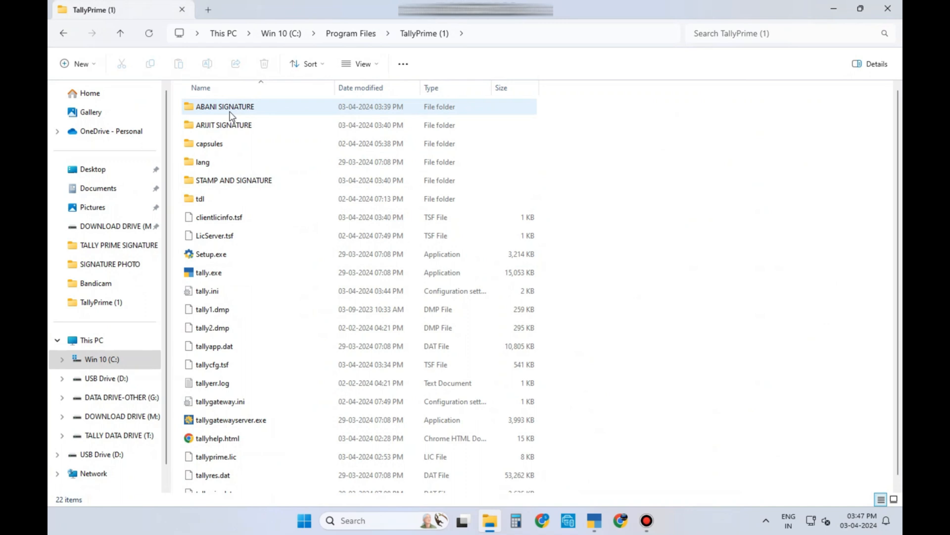
pyautogui.doubleClick(230, 116)
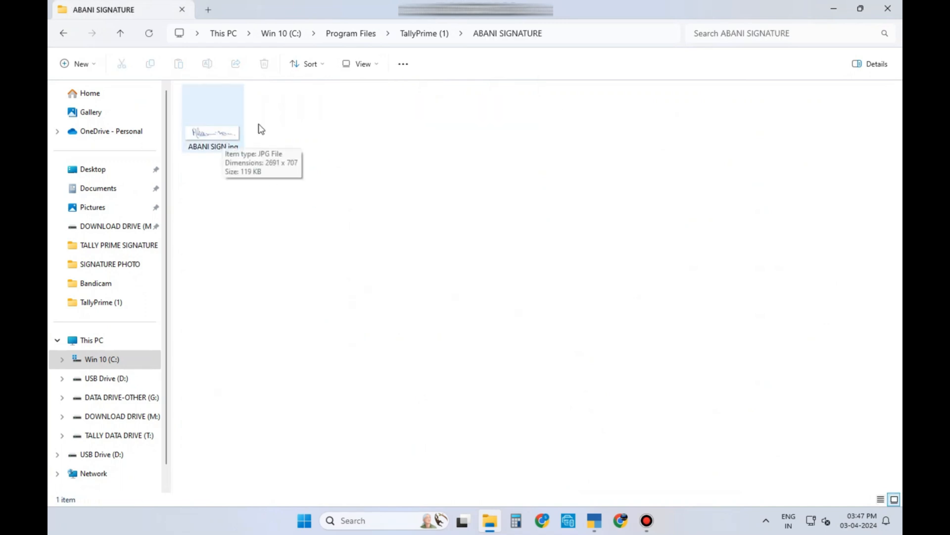
pyautogui.click(562, 32)
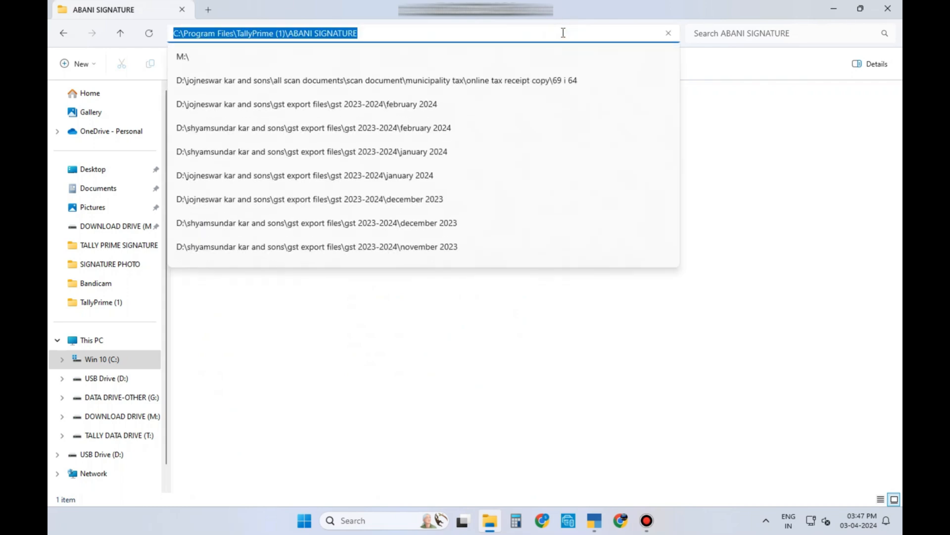
pyautogui.click(562, 32)
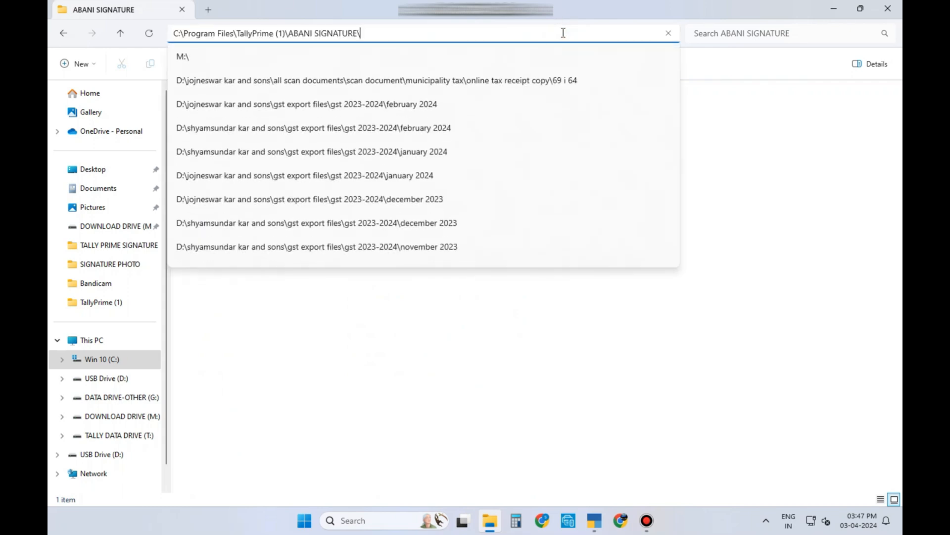
pyautogui.write('\\')
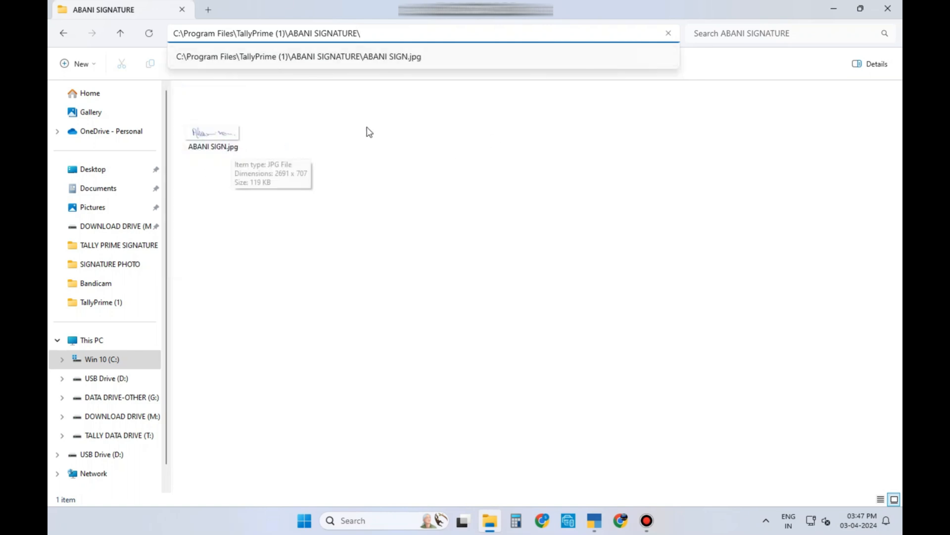
pyautogui.write('ABAN')
pyautogui.write('I ')
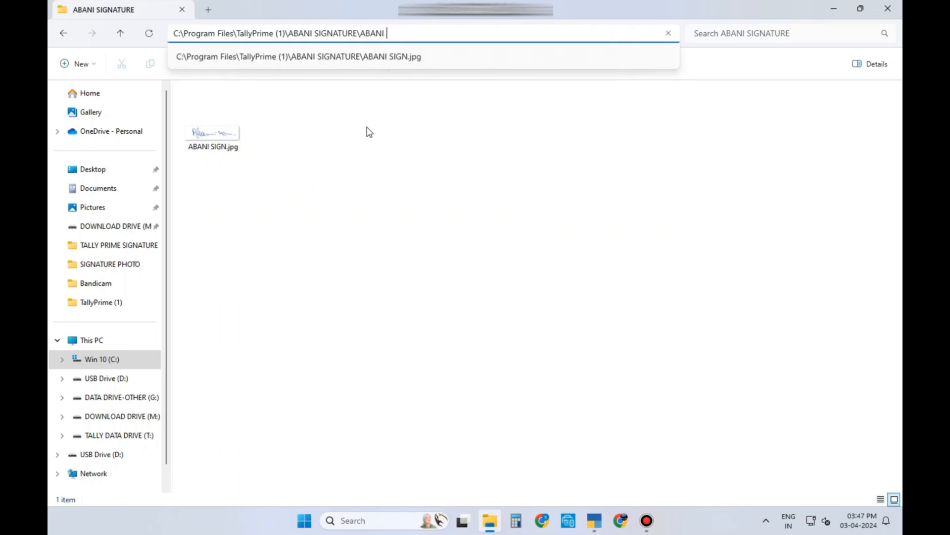
pyautogui.write('SIGN.jpg')
pyautogui.moveTo(427, 32); pyautogui.dragTo(172, 33)
pyautogui.rightClick(202, 33)
pyautogui.click(235, 64)
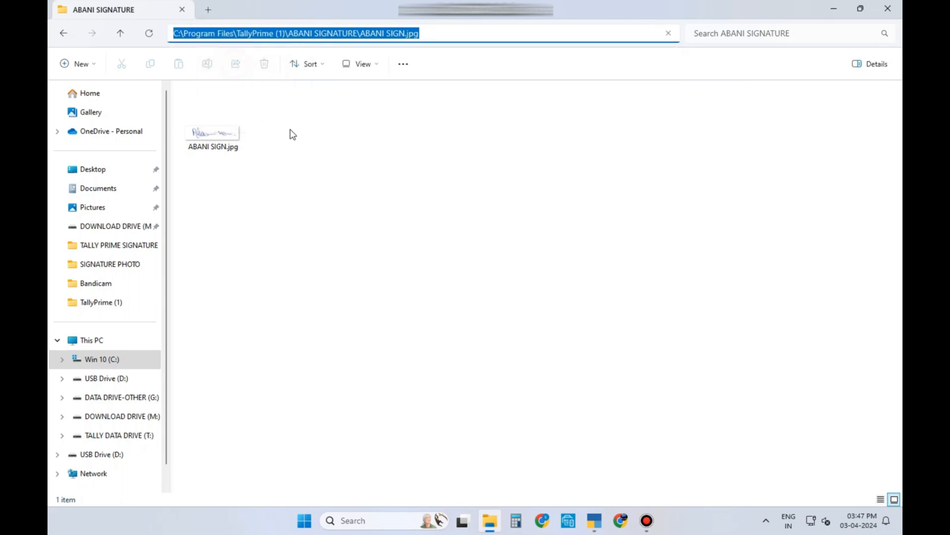
pyautogui.click(596, 521)
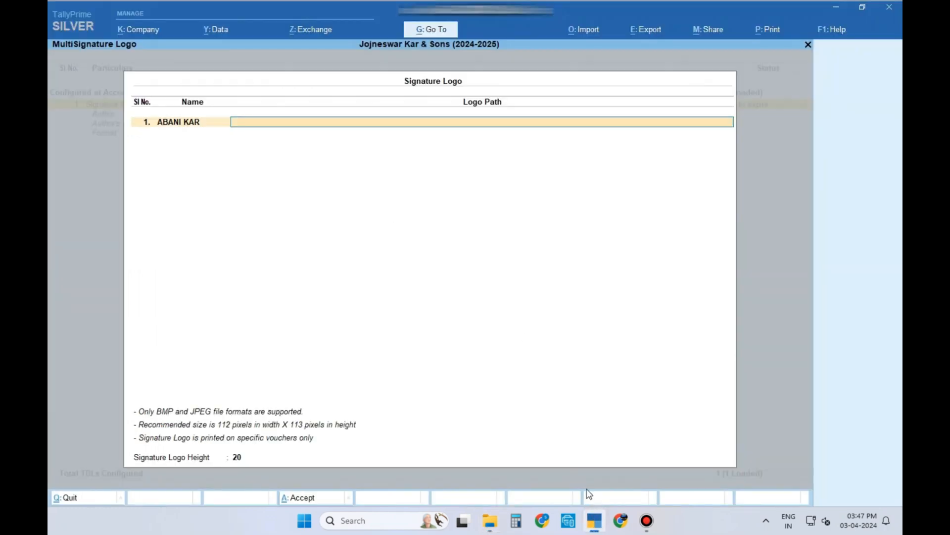
pyautogui.hotkey('ctrl', 'v')
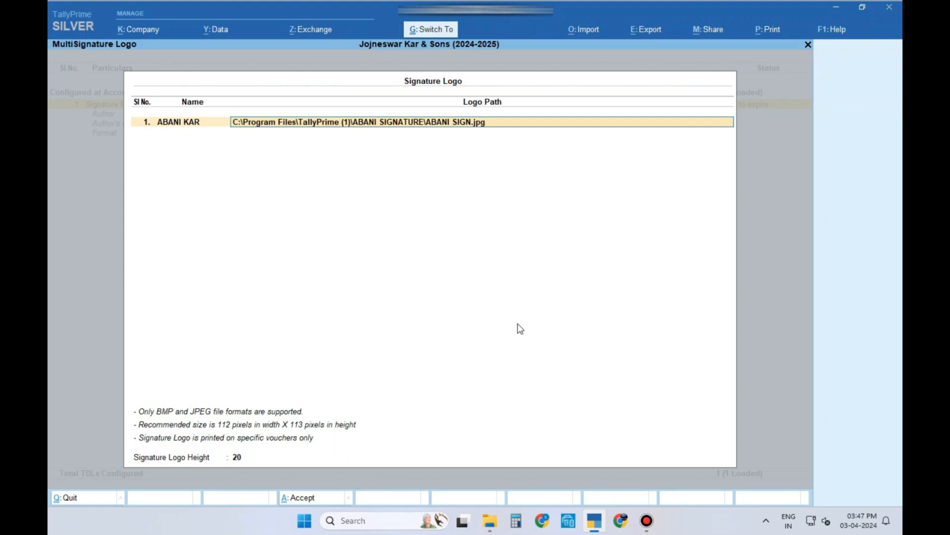
pyautogui.press('Return')
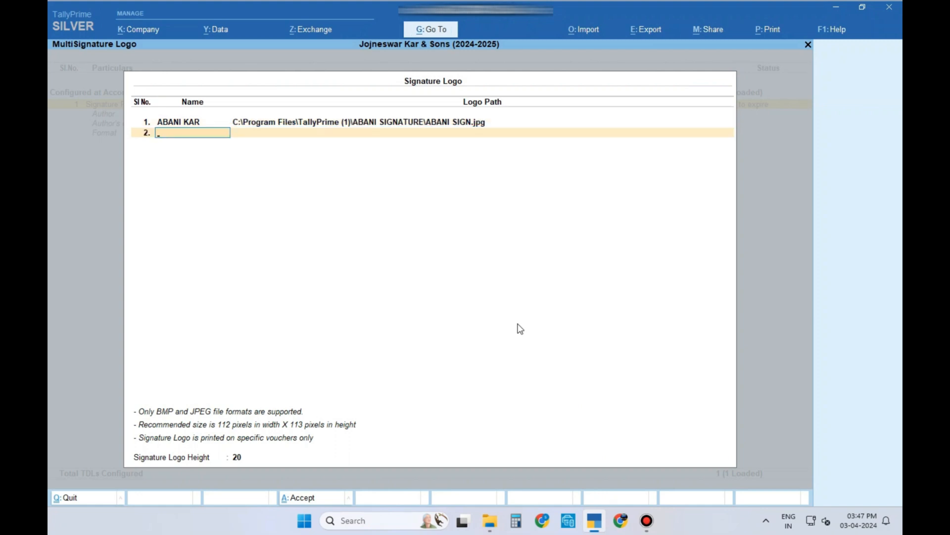
pyautogui.press('Return')
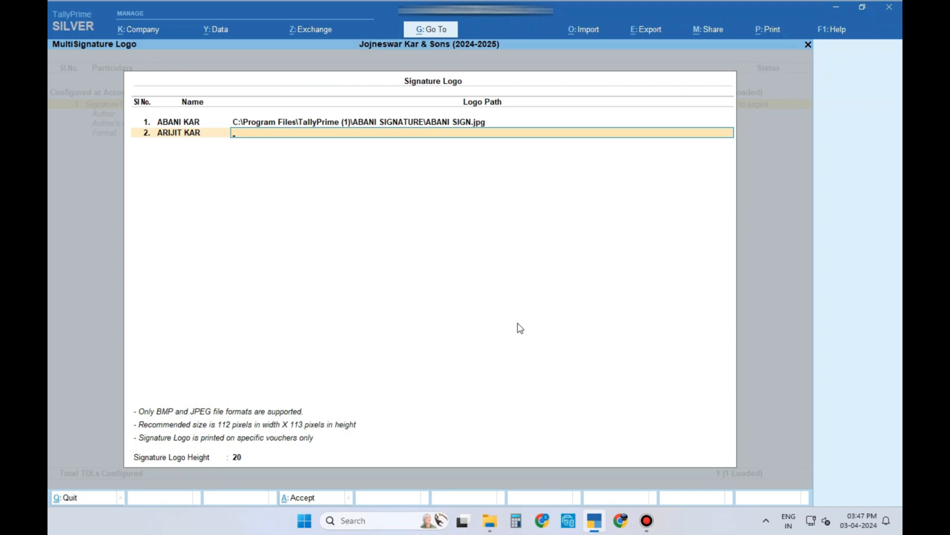
# Step: Copy the full path to ARIJIT SIGN.jpg from the second signature folder
pyautogui.click(495, 523)
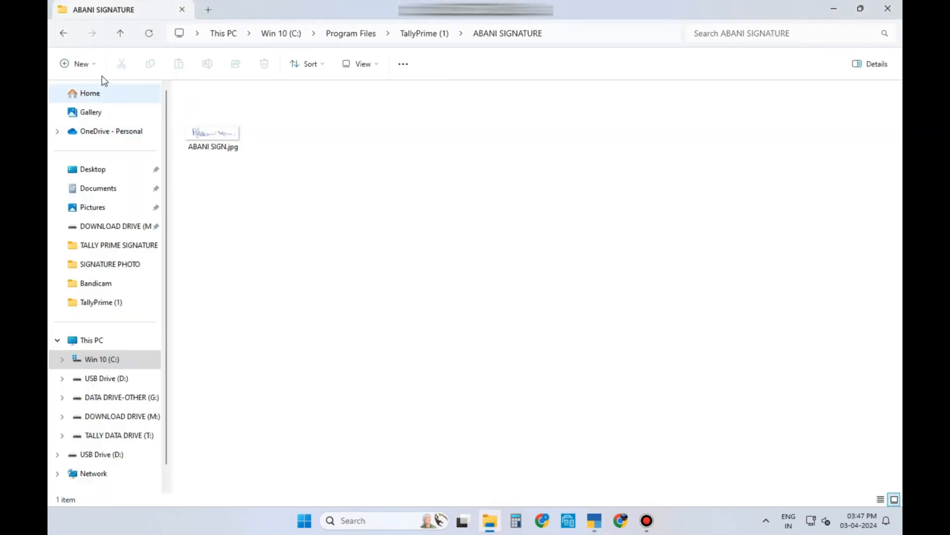
pyautogui.click(64, 35)
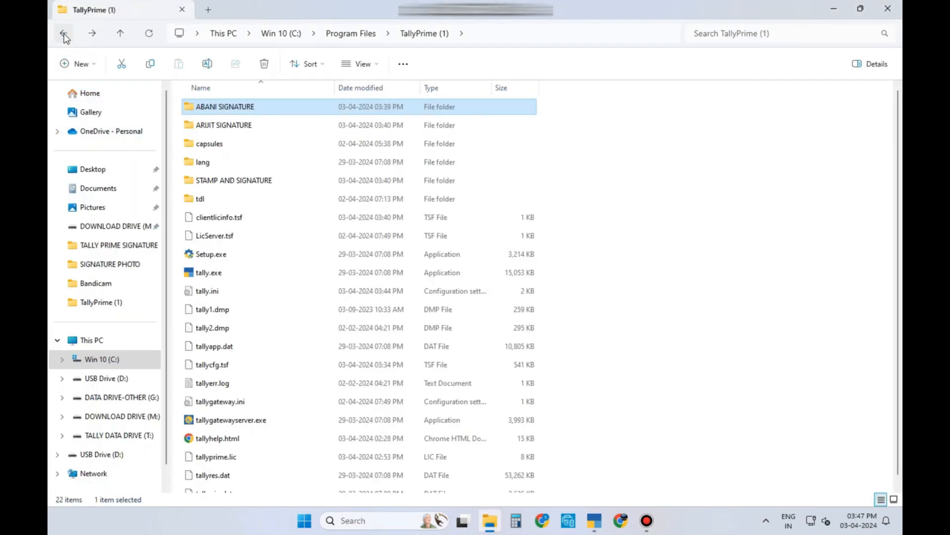
pyautogui.doubleClick(246, 125)
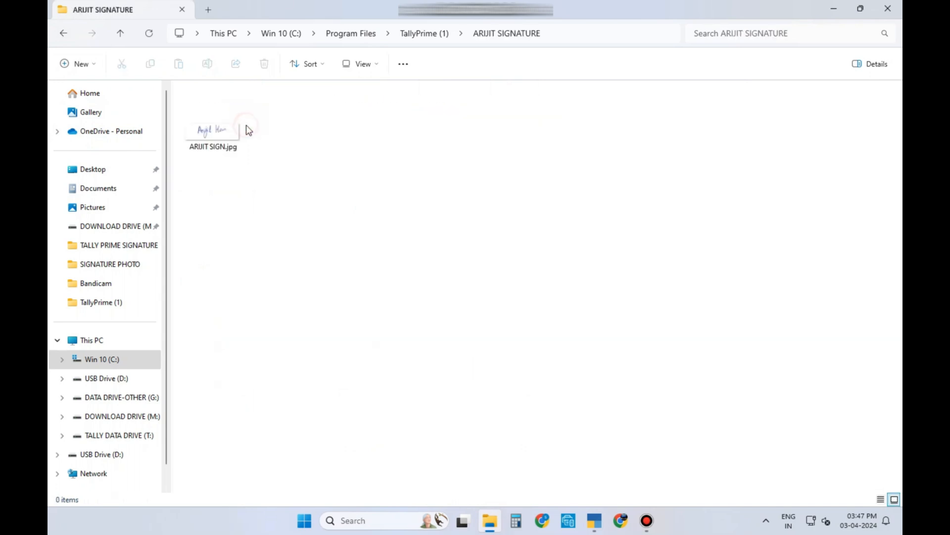
pyautogui.click(556, 33)
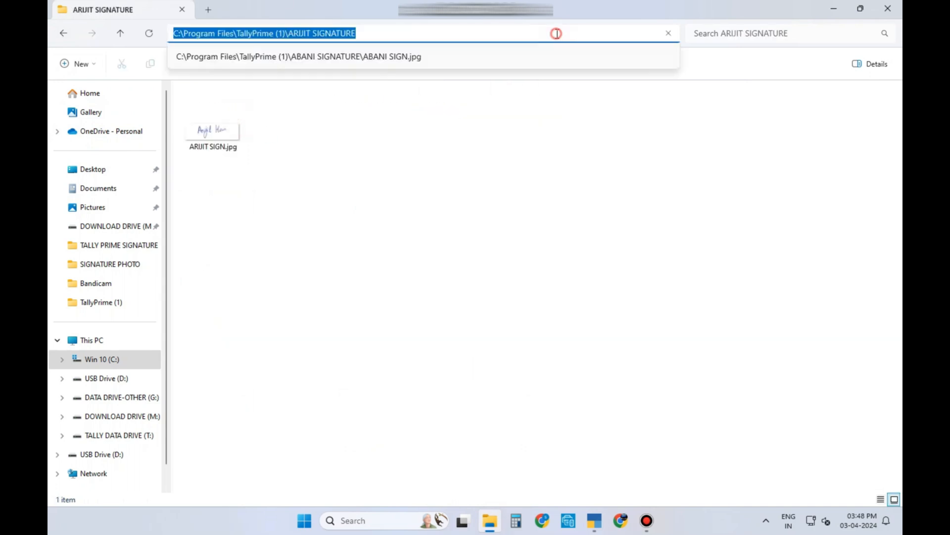
pyautogui.click(555, 33)
pyautogui.write('\\ARIJIT SIGN.jpg')
pyautogui.moveTo(190, 27); pyautogui.dragTo(172, 33)
pyautogui.rightClick(186, 35)
pyautogui.click(217, 85)
# Step: Paste the ARIJIT SIGN.jpg path as row 2's Logo Path and name row 3 STAMP AND SIGN
pyautogui.click(594, 520)
pyautogui.hotkey('ctrl', 'v')
pyautogui.press('Return')
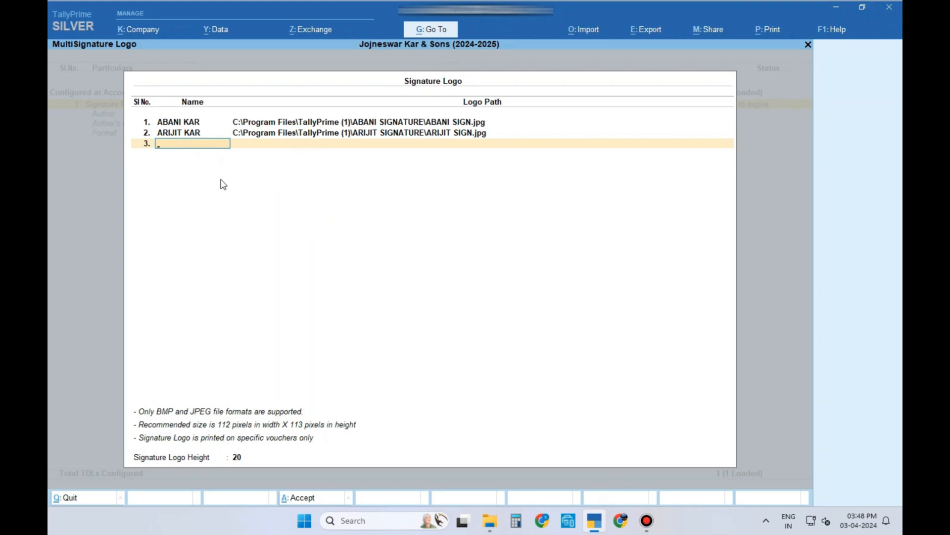
pyautogui.write('STAMP AND SIGN')
# Step: Copy the full path to SIGN WITH STAMP.jpg from the STAMP AND SIGNATURE folder
pyautogui.hotkey('alt', 'Tab')
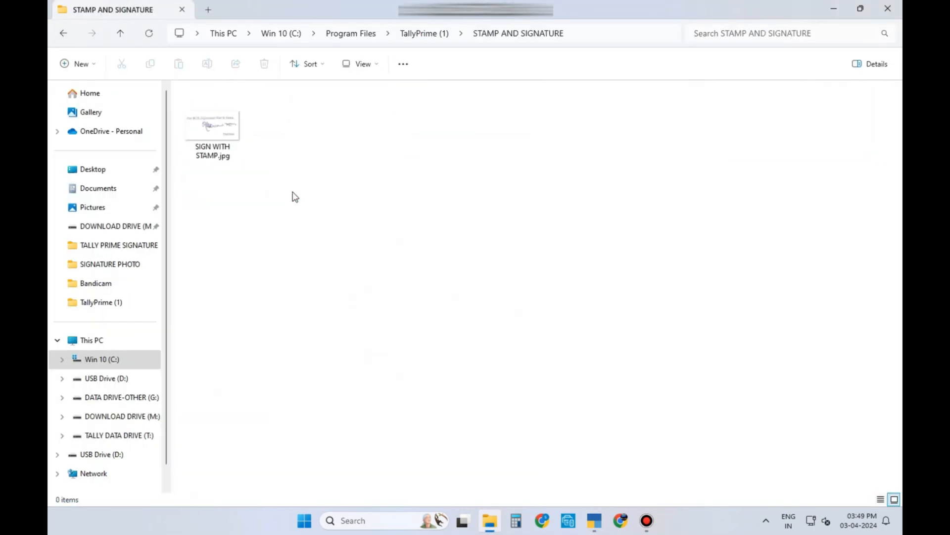
pyautogui.hotkey('alt', 'd')
pyautogui.press('End')
pyautogui.write('\\')
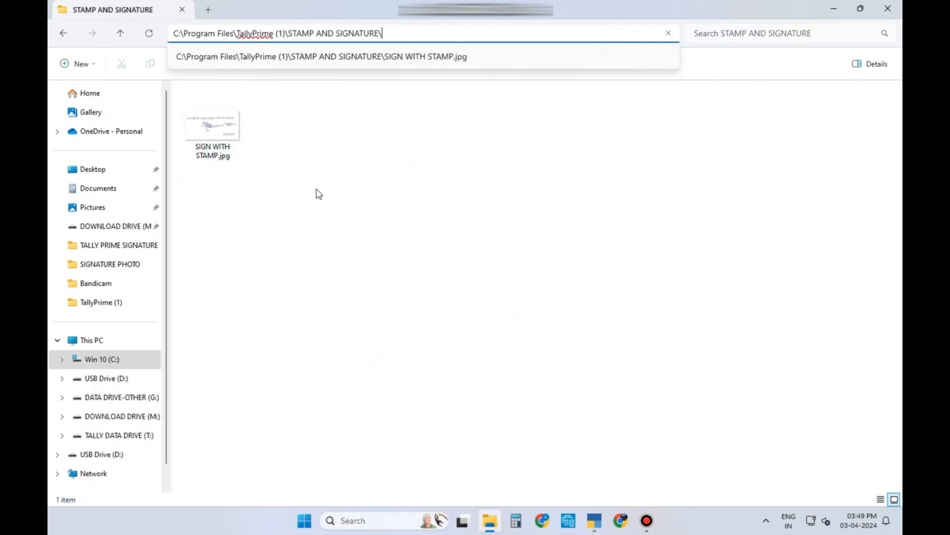
pyautogui.write('SIGN WITH STAMP.jpg')
pyautogui.hotkey('ctrl', 'a')
pyautogui.hotkey('ctrl', 'c')
# Step: Paste the SIGN WITH STAMP.jpg path for STAMP AND SIGN and enter 26 as Signature Logo Height
pyautogui.hotkey('alt', 'Tab')
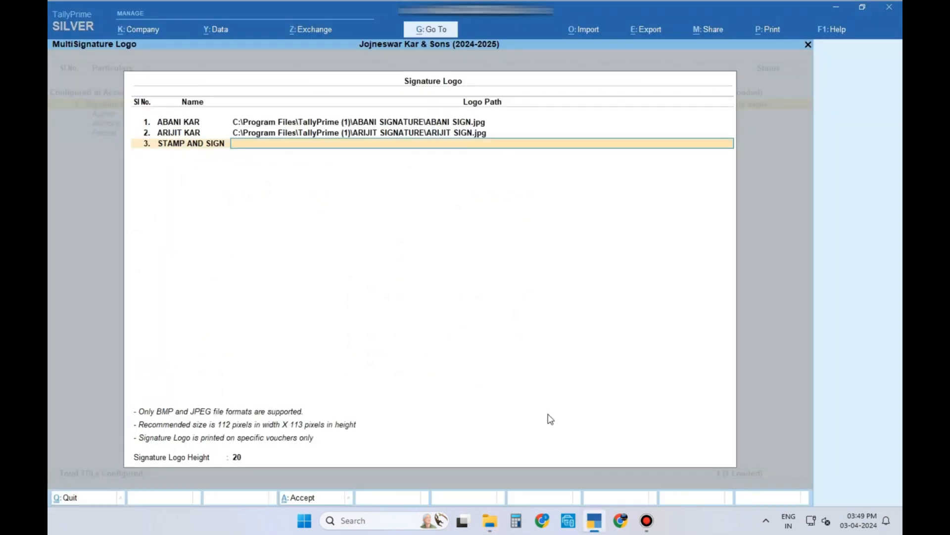
pyautogui.hotkey('ctrl', 'v')
pyautogui.press('Return')
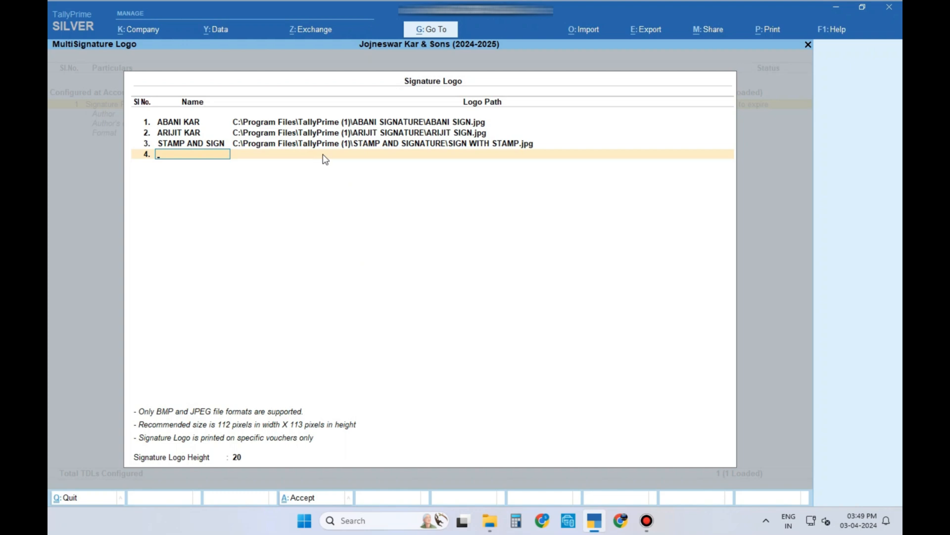
pyautogui.press('Return')
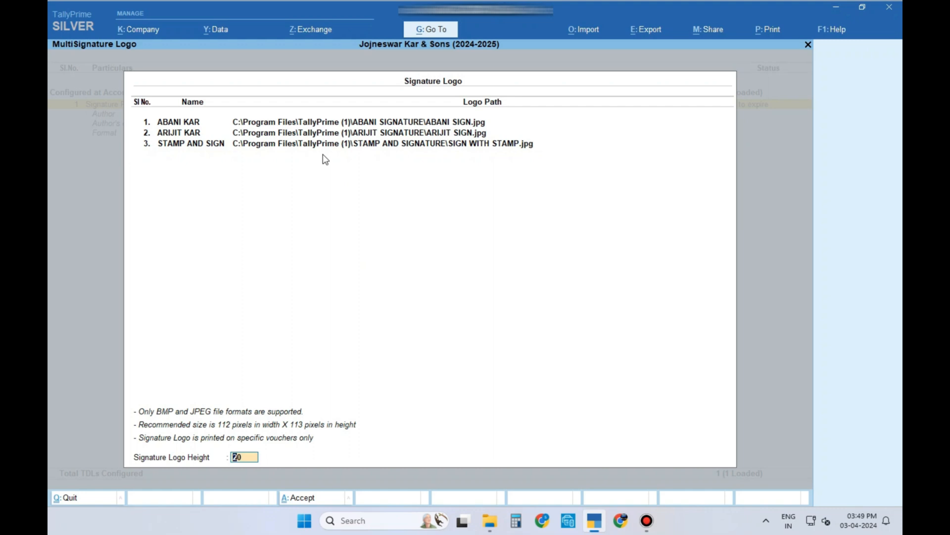
pyautogui.write('26')
# Step: Change the Signature Logo Height to 25, accept the settings, and return to Gateway
pyautogui.press('BackSpace')
pyautogui.write('5')
pyautogui.press('Return')
pyautogui.press('Return')
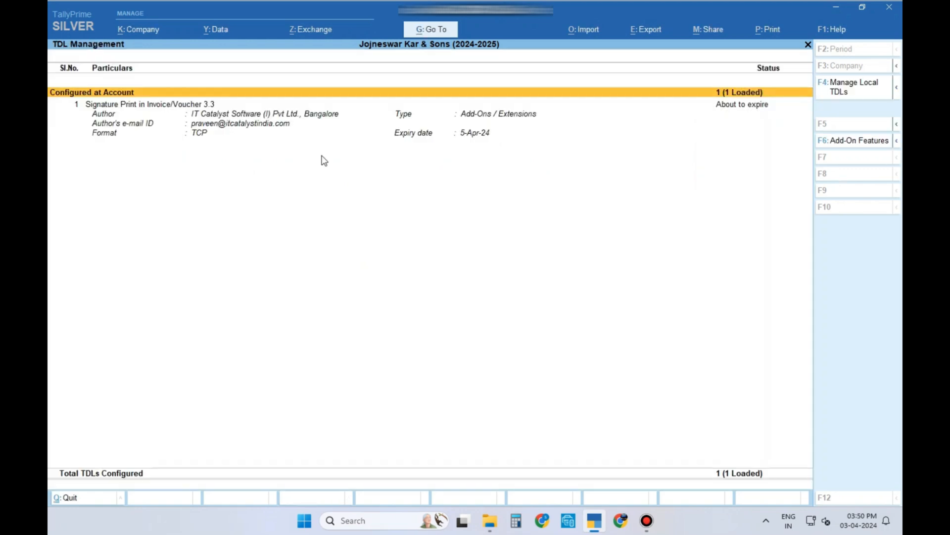
pyautogui.press('Escape')
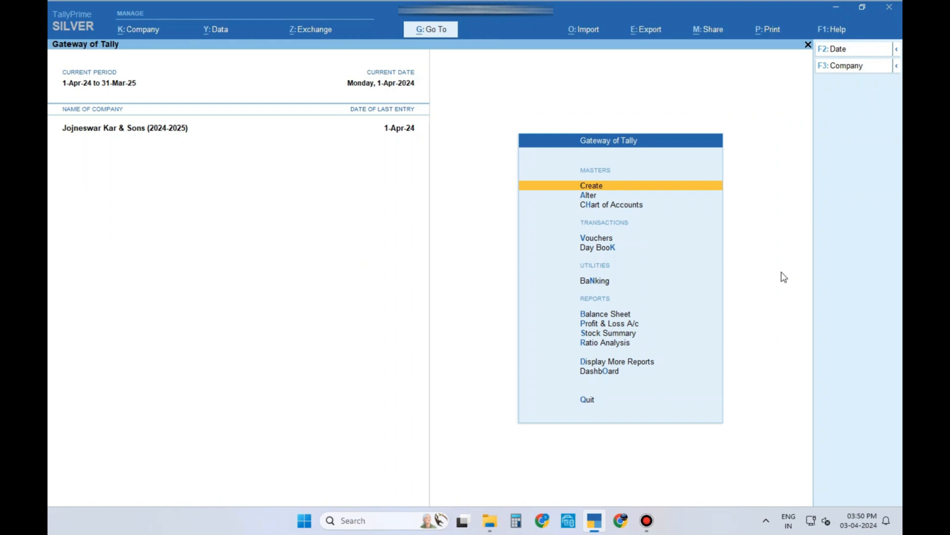
# Step: Open the April sales voucher from Account Books > Sales Register for alteration
pyautogui.press('d')
pyautogui.press('a')
pyautogui.press('Down')
pyautogui.press('Down')
pyautogui.press('Down')
pyautogui.press('Down')
pyautogui.press('Down')
pyautogui.press('Down')
pyautogui.press('Down')
pyautogui.press('Return')
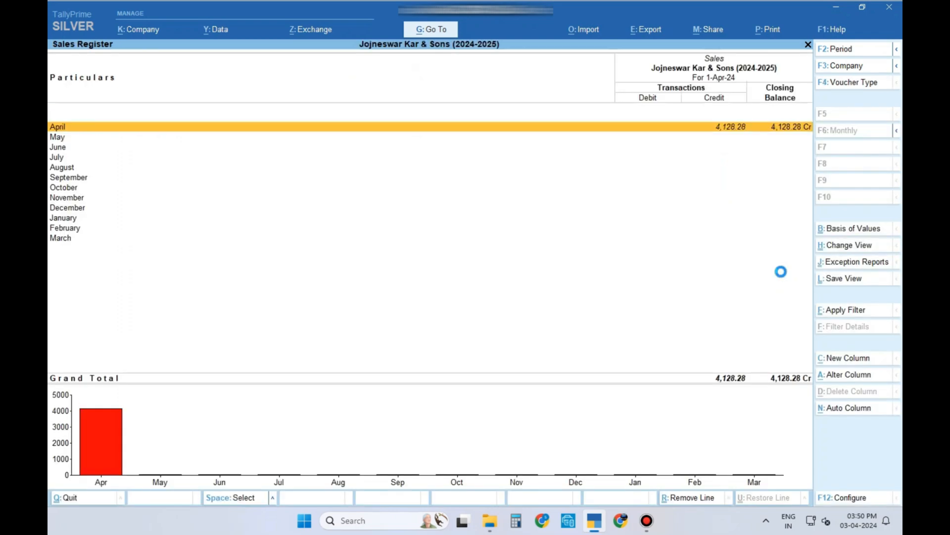
pyautogui.press('Return')
pyautogui.press('Return')
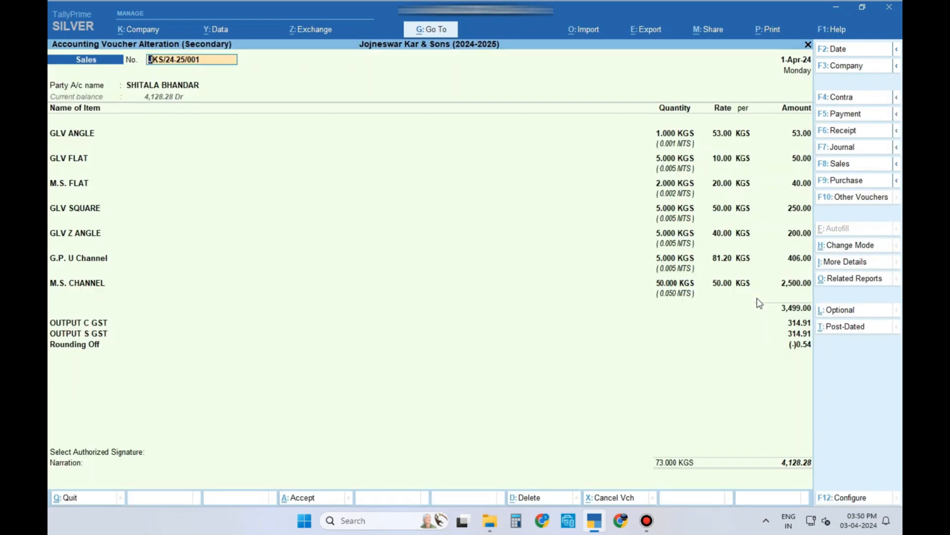
pyautogui.click(798, 334)
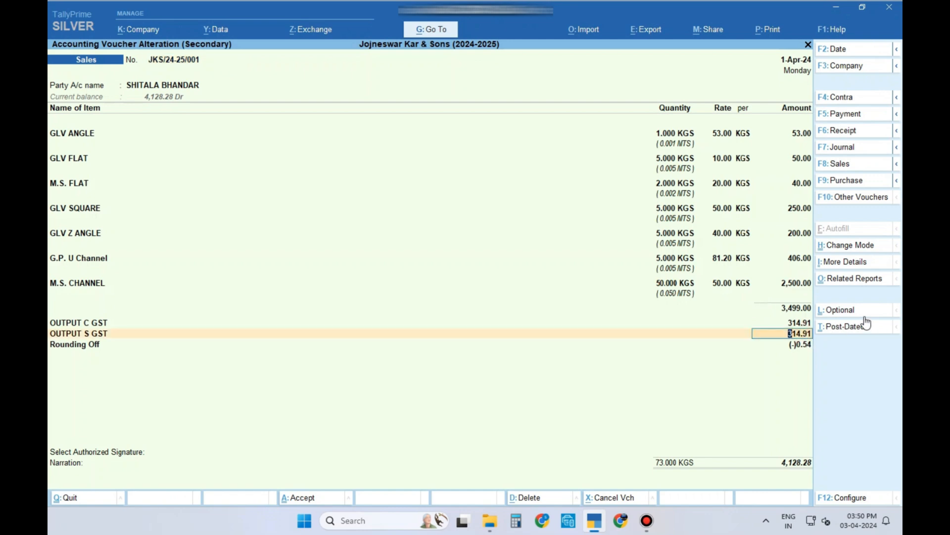
pyautogui.press('Return')
pyautogui.press('Return')
pyautogui.press('Return')
pyautogui.press('Return')
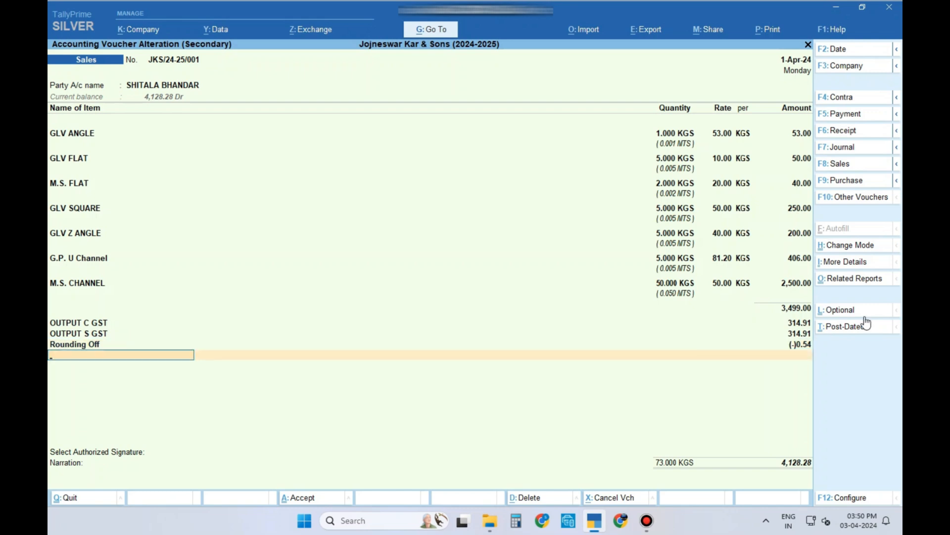
pyautogui.press('Return')
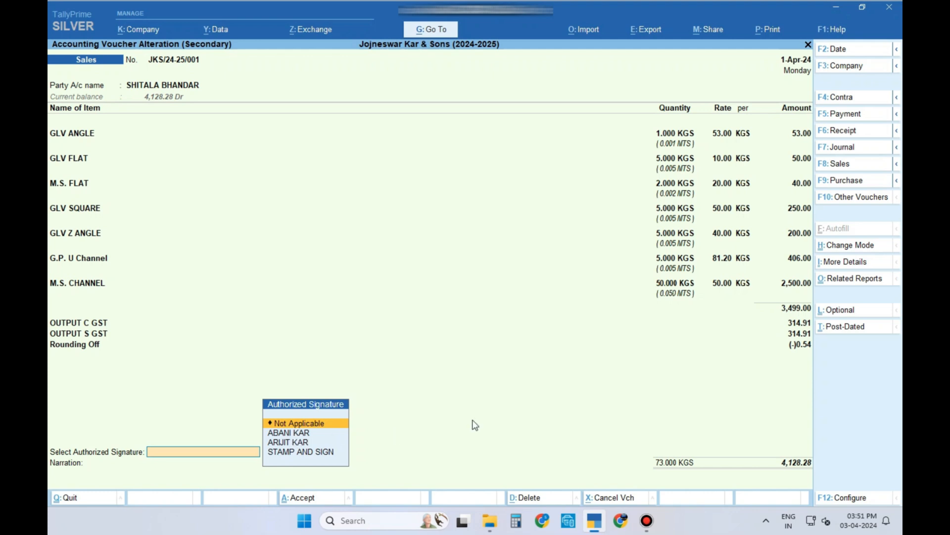
pyautogui.press('Down')
pyautogui.press('Return')
pyautogui.press('Return')
pyautogui.press('Return')
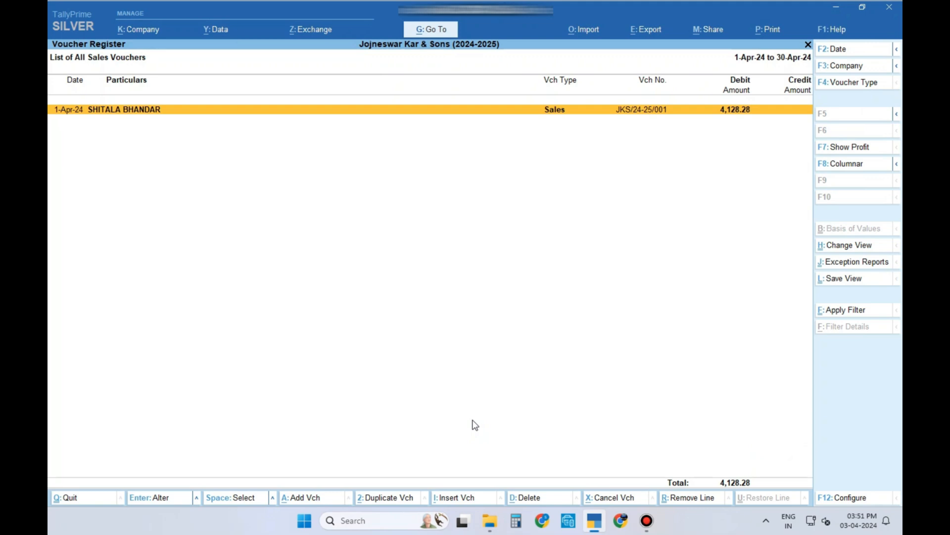
pyautogui.press('Return')
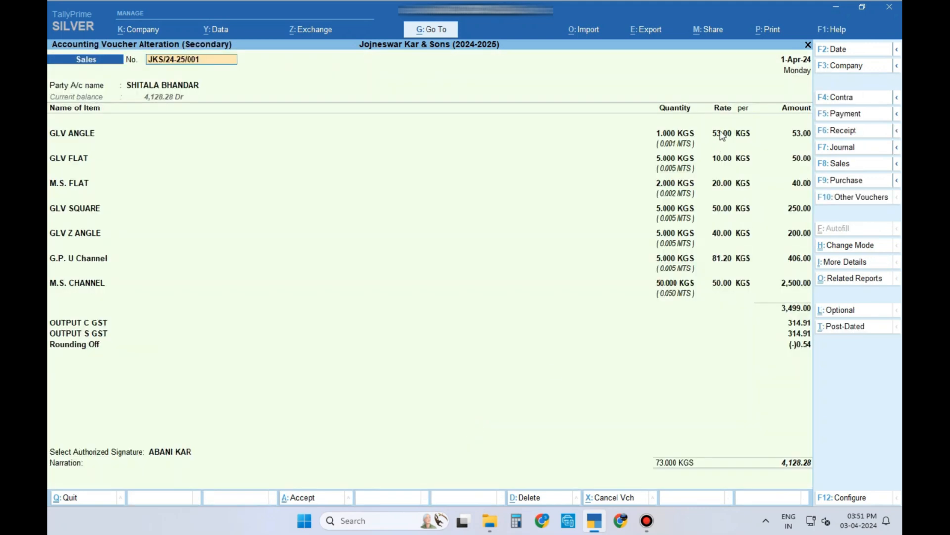
pyautogui.click(768, 31)
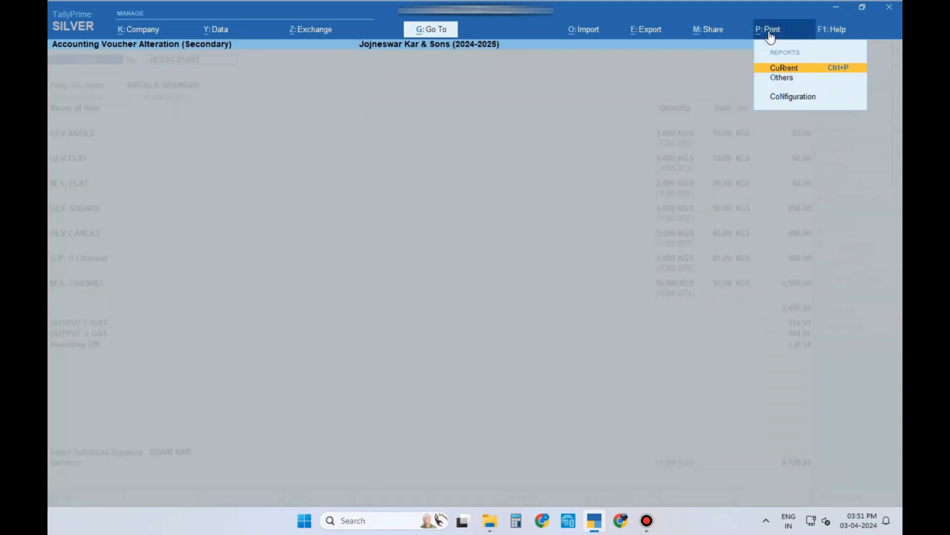
pyautogui.click(756, 69)
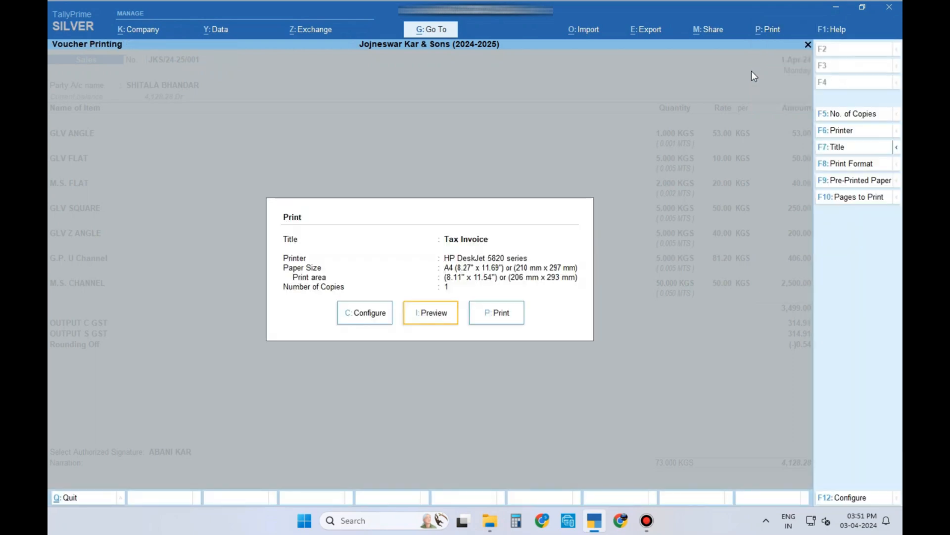
pyautogui.click(435, 317)
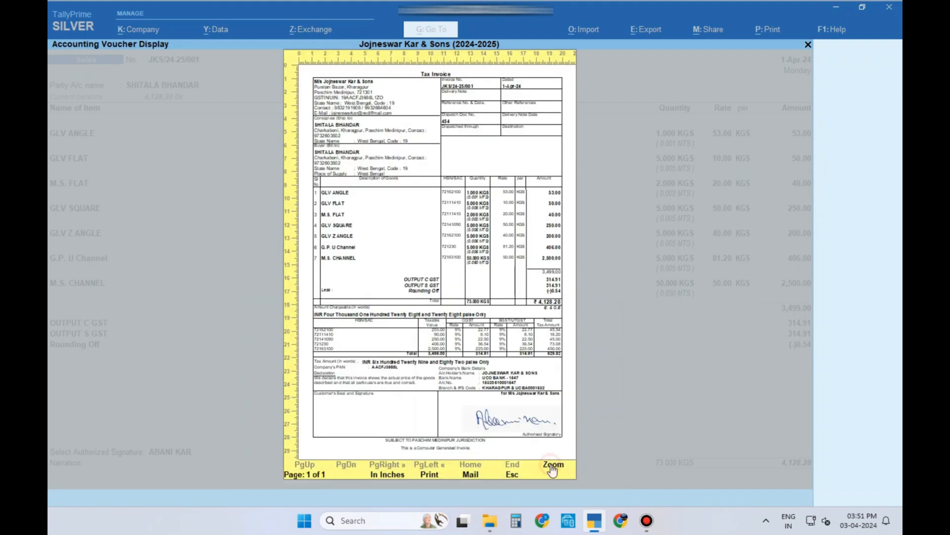
pyautogui.click(553, 467)
pyautogui.scroll(-5, 794, 340)
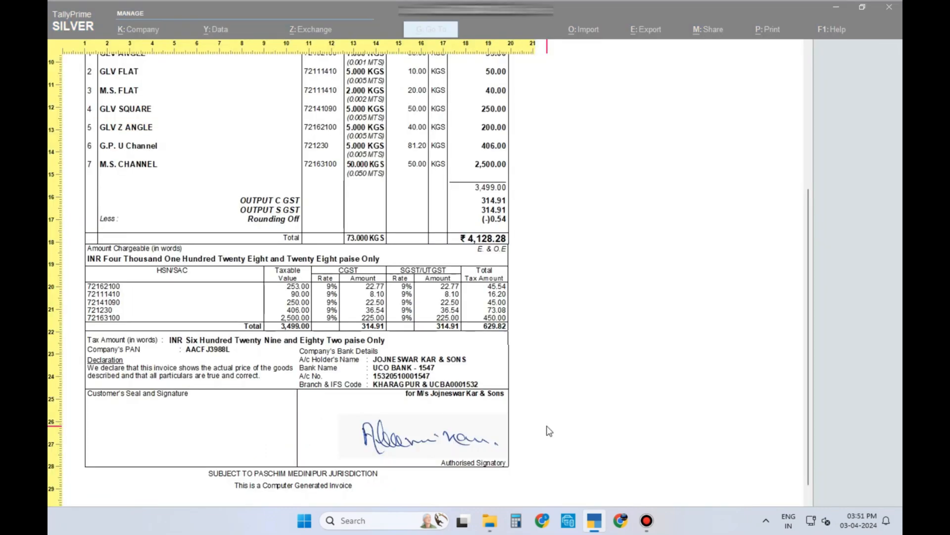
pyautogui.press('Escape')
pyautogui.press('Escape')
pyautogui.click(798, 347)
pyautogui.press('Return')
pyautogui.press('Return')
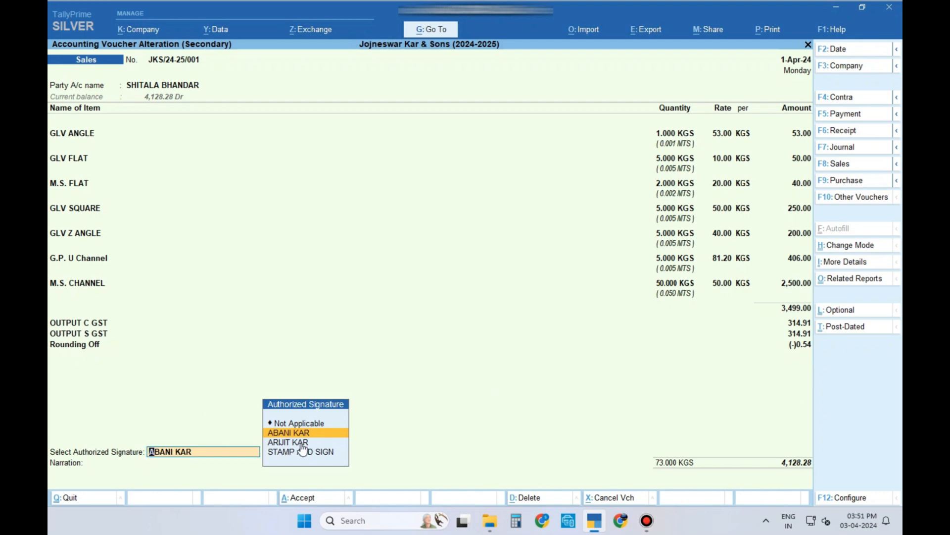
pyautogui.press('Down')
pyautogui.press('Return')
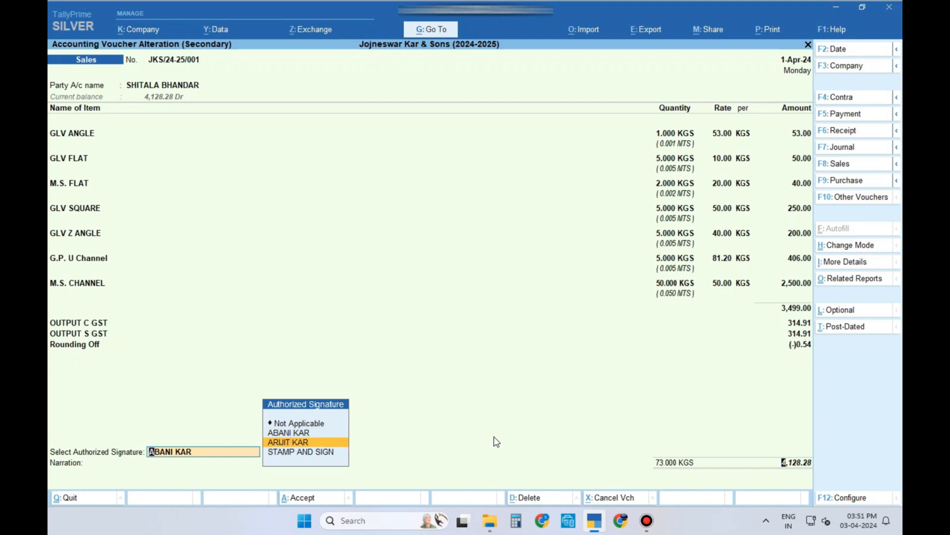
pyautogui.press('Return')
pyautogui.press('Return')
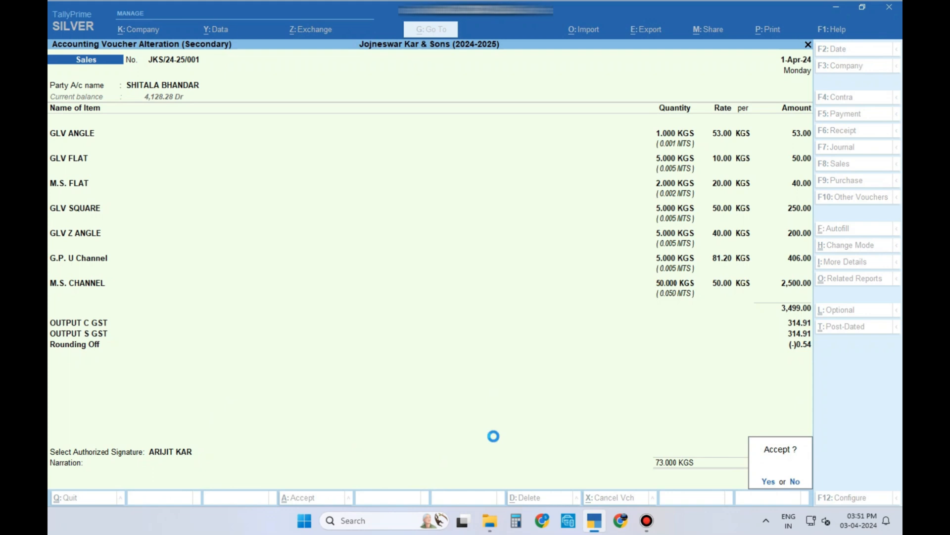
pyautogui.press('Return')
pyautogui.press('Return')
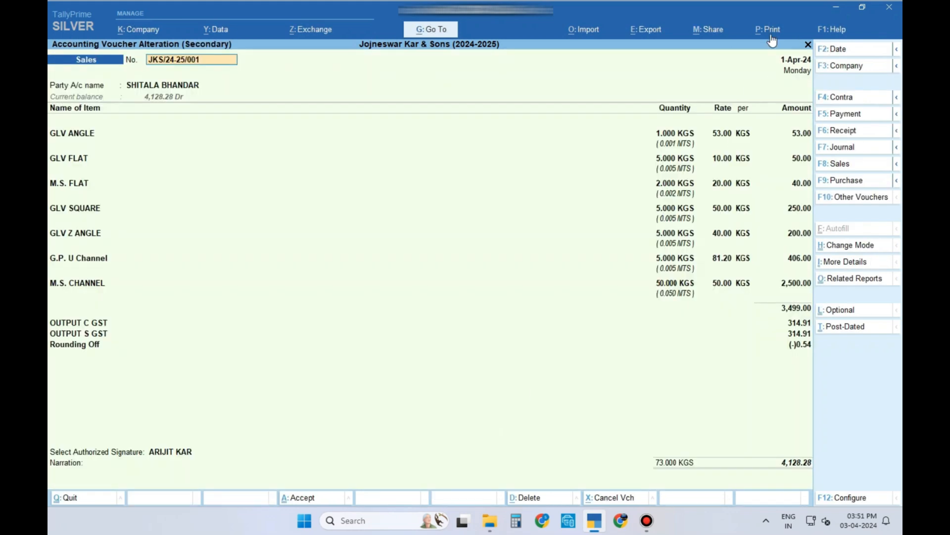
pyautogui.click(771, 34)
pyautogui.click(756, 63)
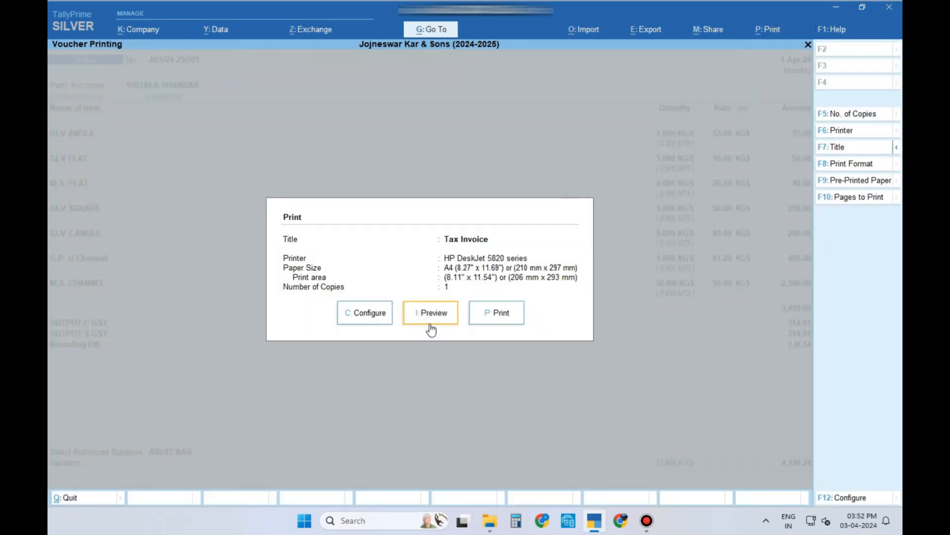
pyautogui.click(426, 319)
pyautogui.click(552, 463)
pyautogui.scroll(-3, 555, 468)
pyautogui.scroll(-3, 555, 468)
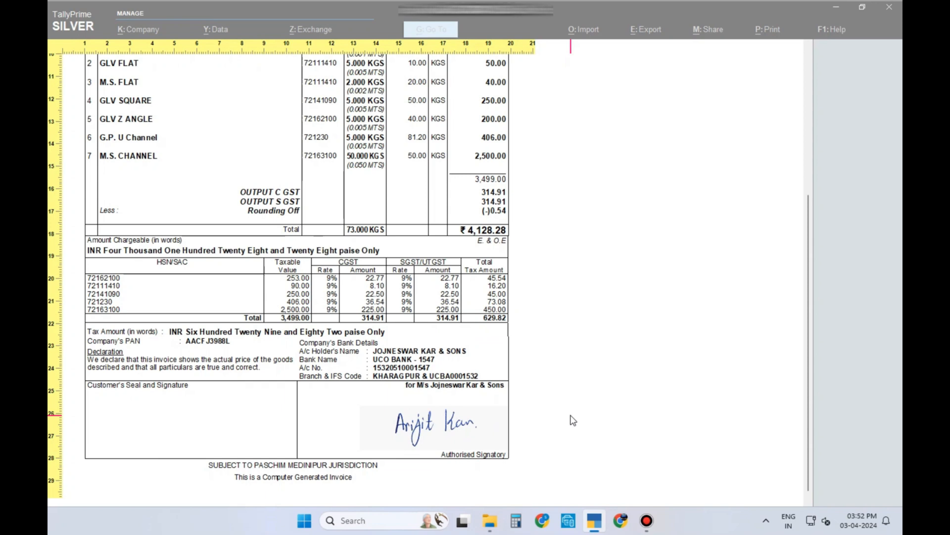
pyautogui.press('Escape')
pyautogui.press('Escape')
pyautogui.press('Escape')
pyautogui.click(783, 345)
# Step: Choose STAMP AND SIGN as the authorized signature and save the voucher
pyautogui.press('Down')
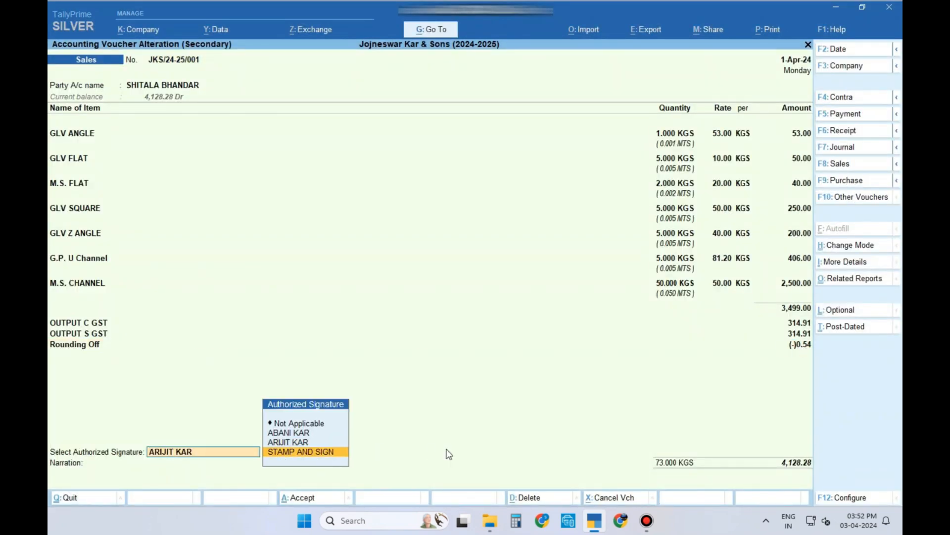
pyautogui.press('Return')
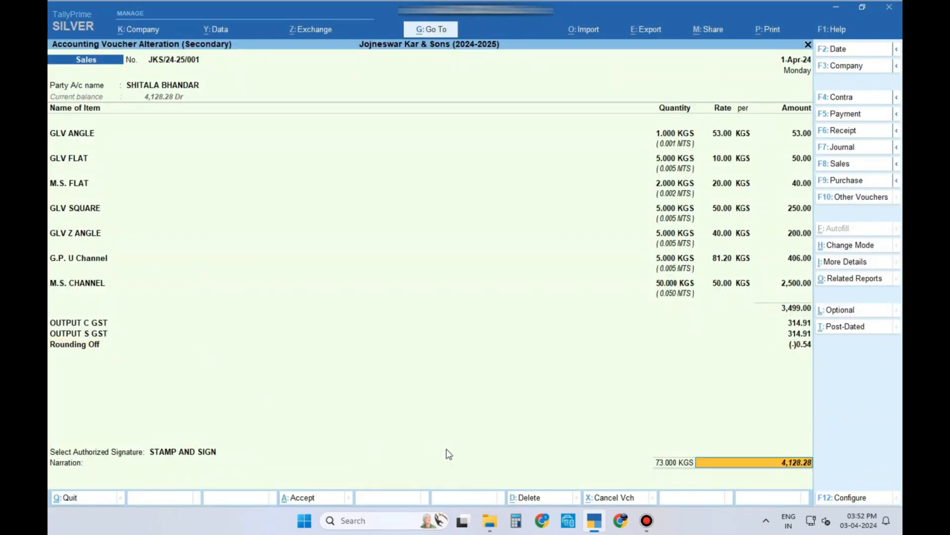
pyautogui.press('Return')
pyautogui.press('Return')
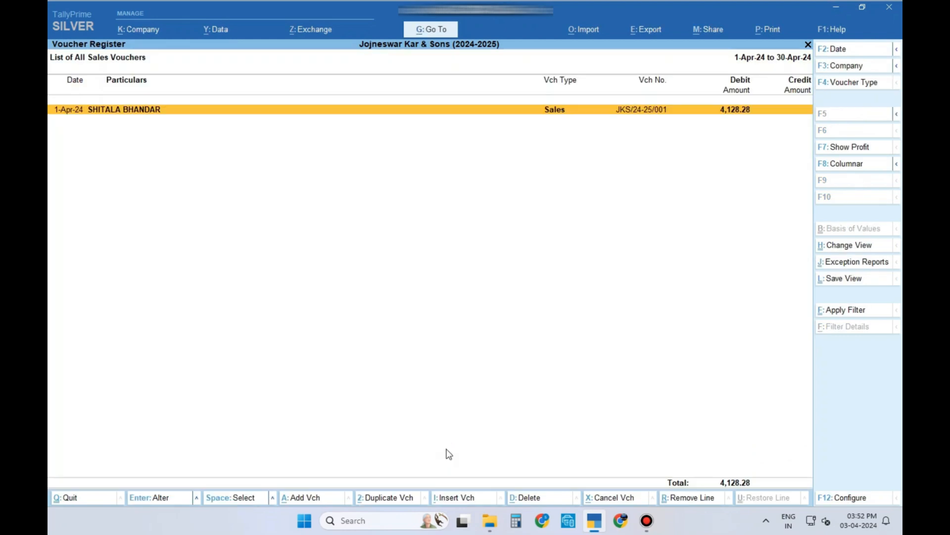
# Step: Preview the tax invoice zoomed to the stamped signature in the Authorised Signatory box
pyautogui.press('Return')
pyautogui.click(769, 30)
pyautogui.press('Return')
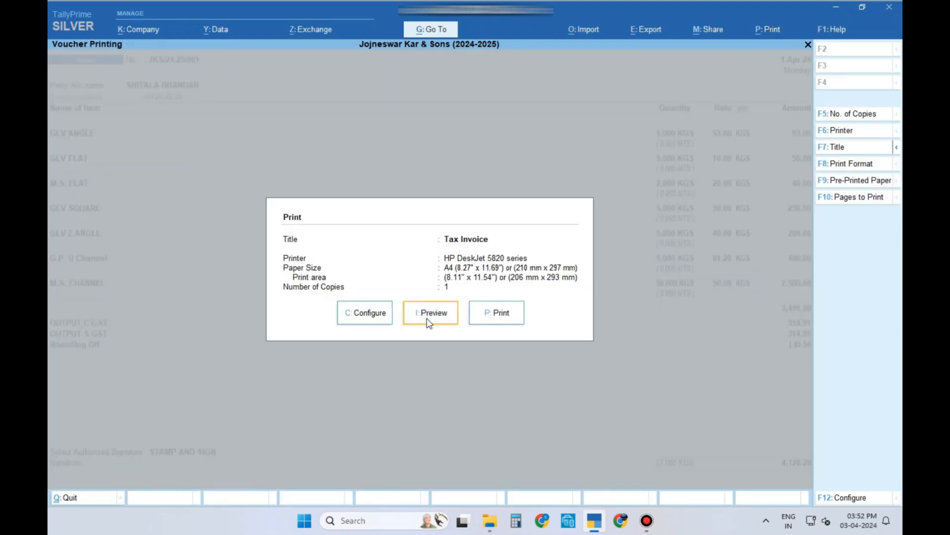
pyautogui.click(427, 317)
pyautogui.click(558, 470)
pyautogui.moveTo(809, 319); pyautogui.dragTo(809, 442)
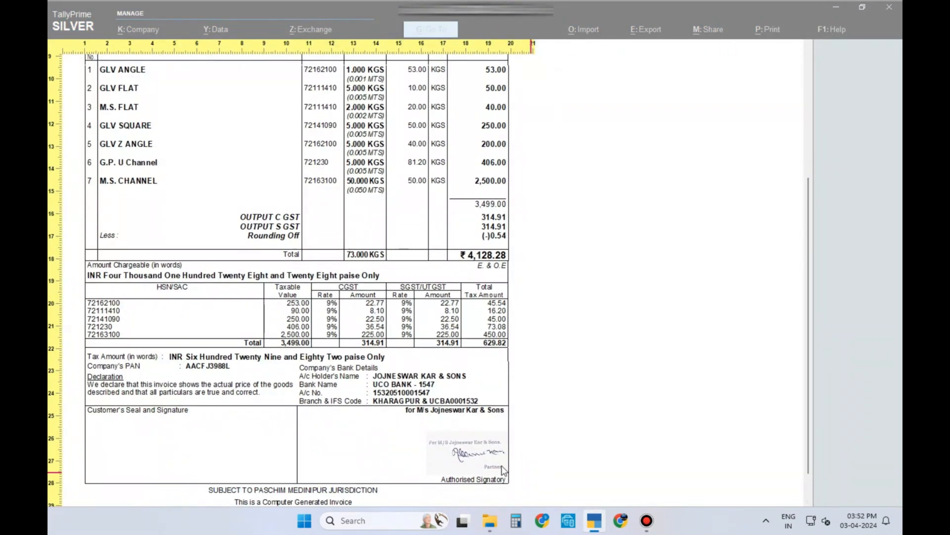